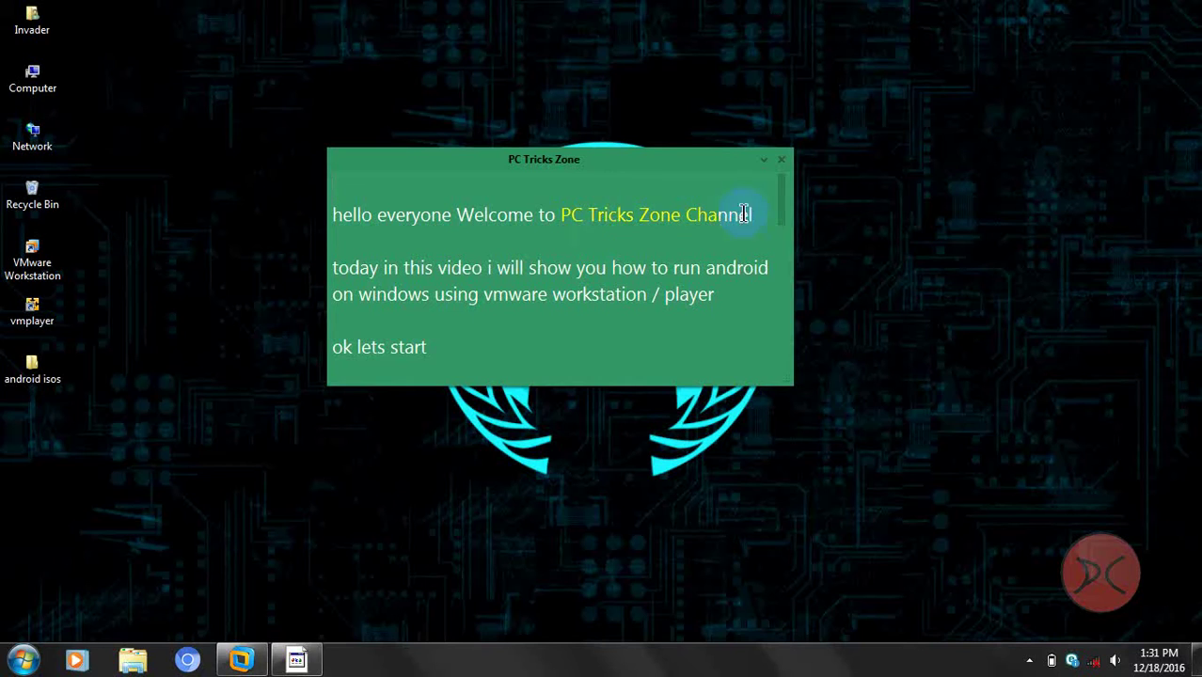
Step: Read the note's introduction on running Android on Windows with VMware Workstation or Player
drag(757, 214, 562, 214)
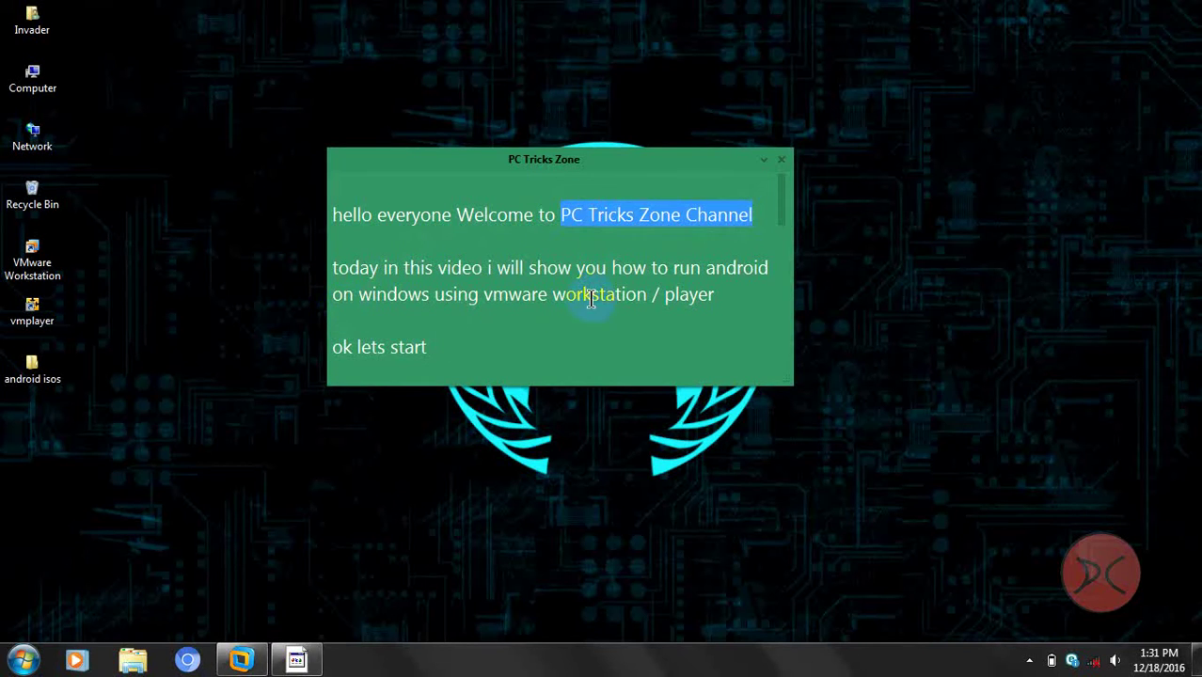
drag(716, 295, 327, 272)
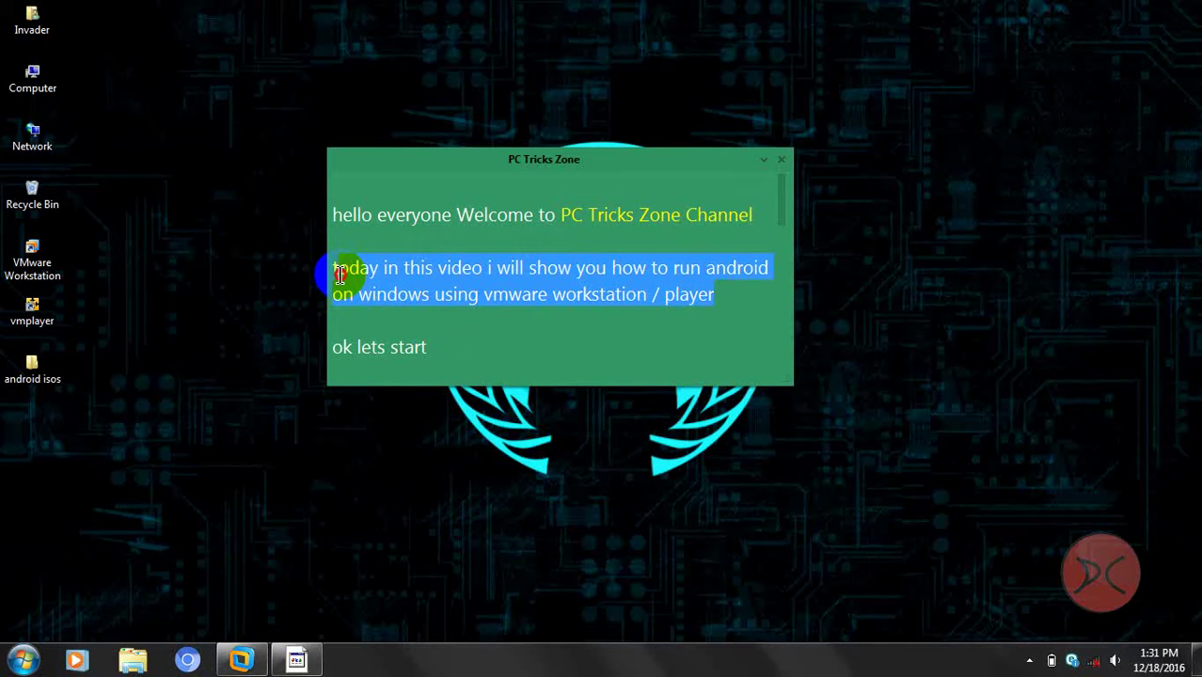
click(372, 294)
drag(358, 295, 689, 313)
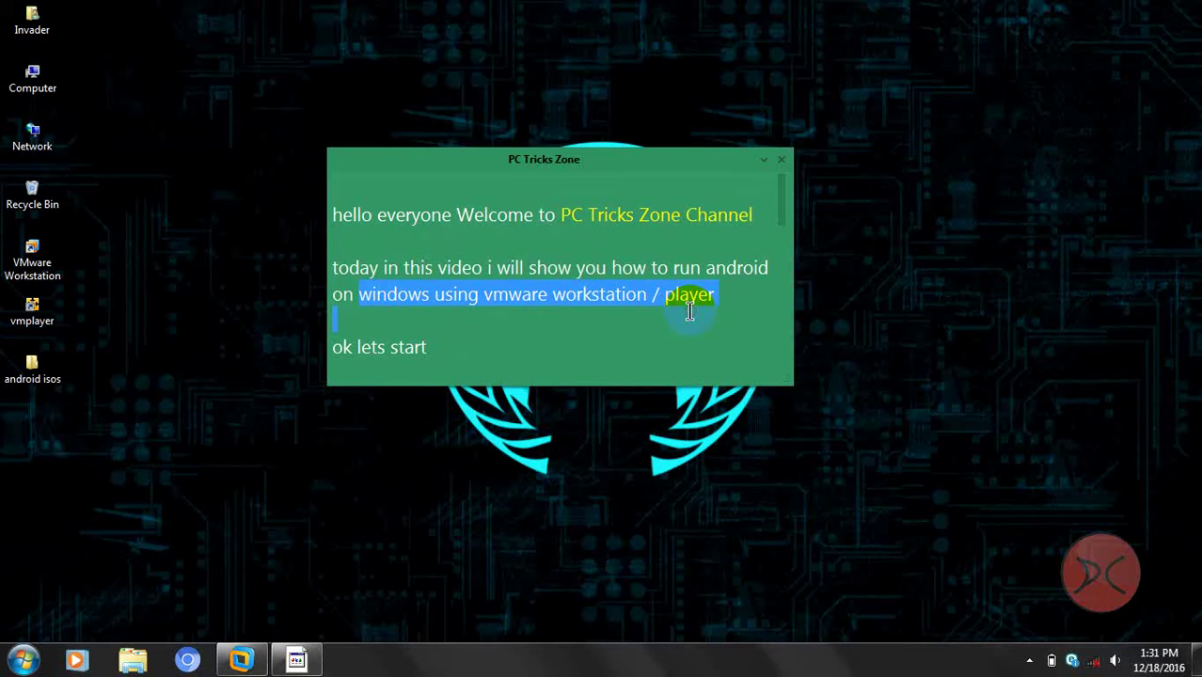
click(390, 299)
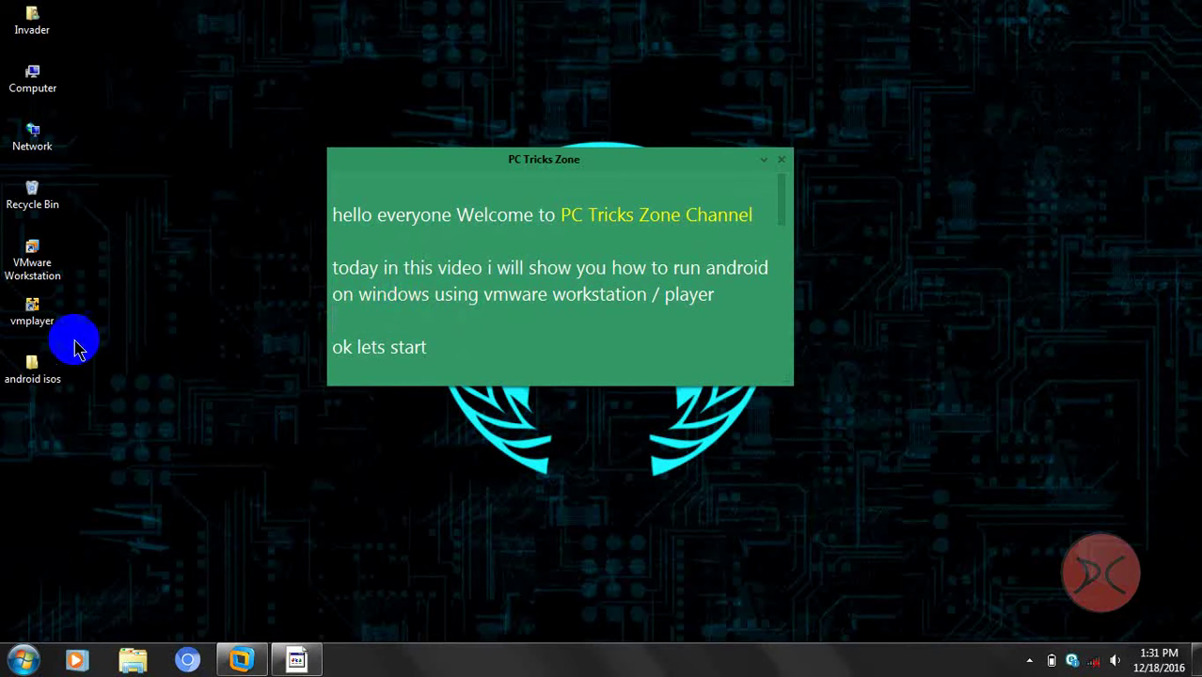
click(32, 259)
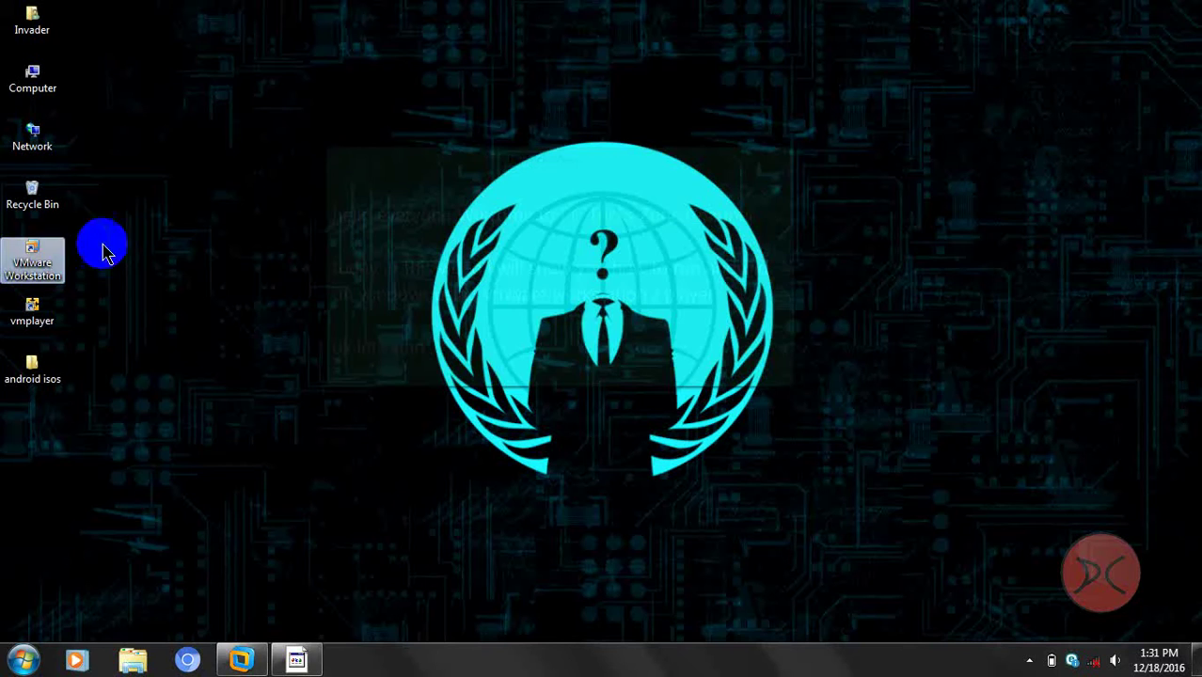
click(361, 229)
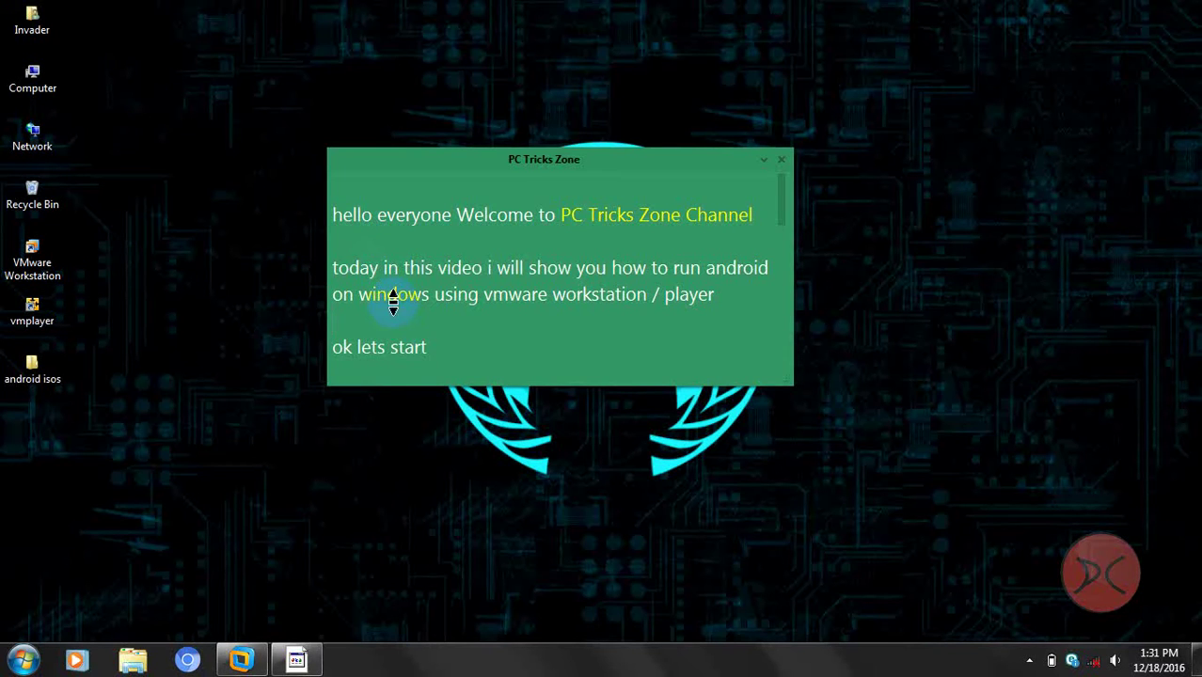
scroll(391, 303, down, 1)
double_click(390, 271)
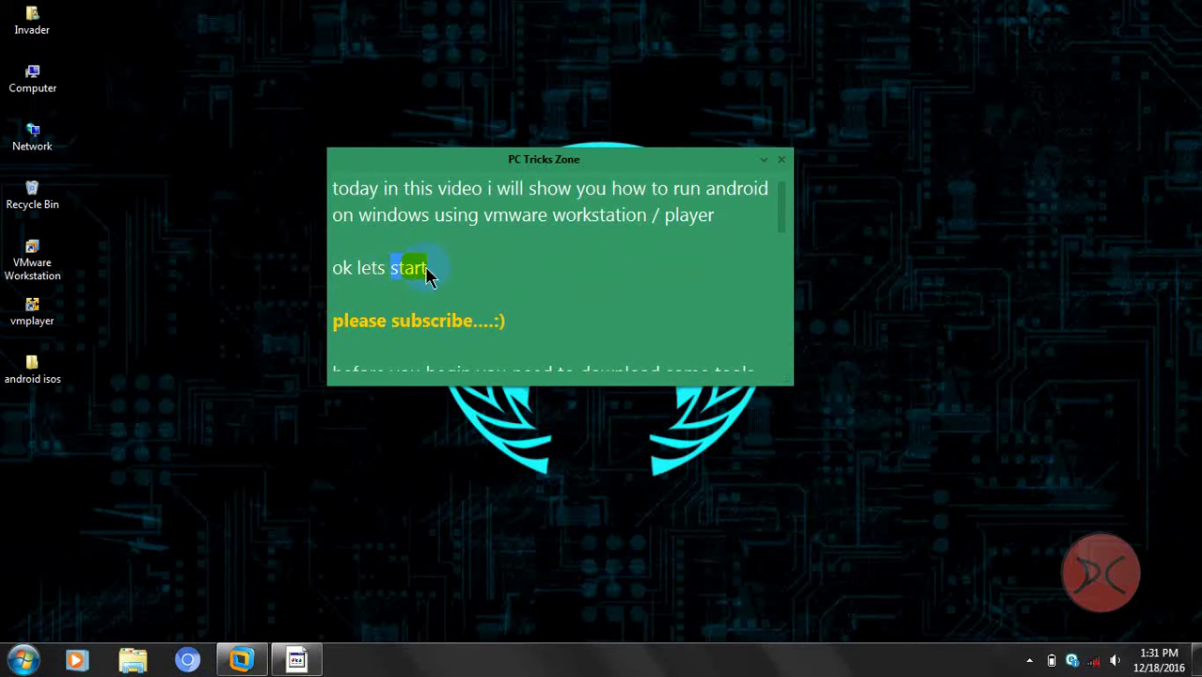
drag(523, 318, 334, 321)
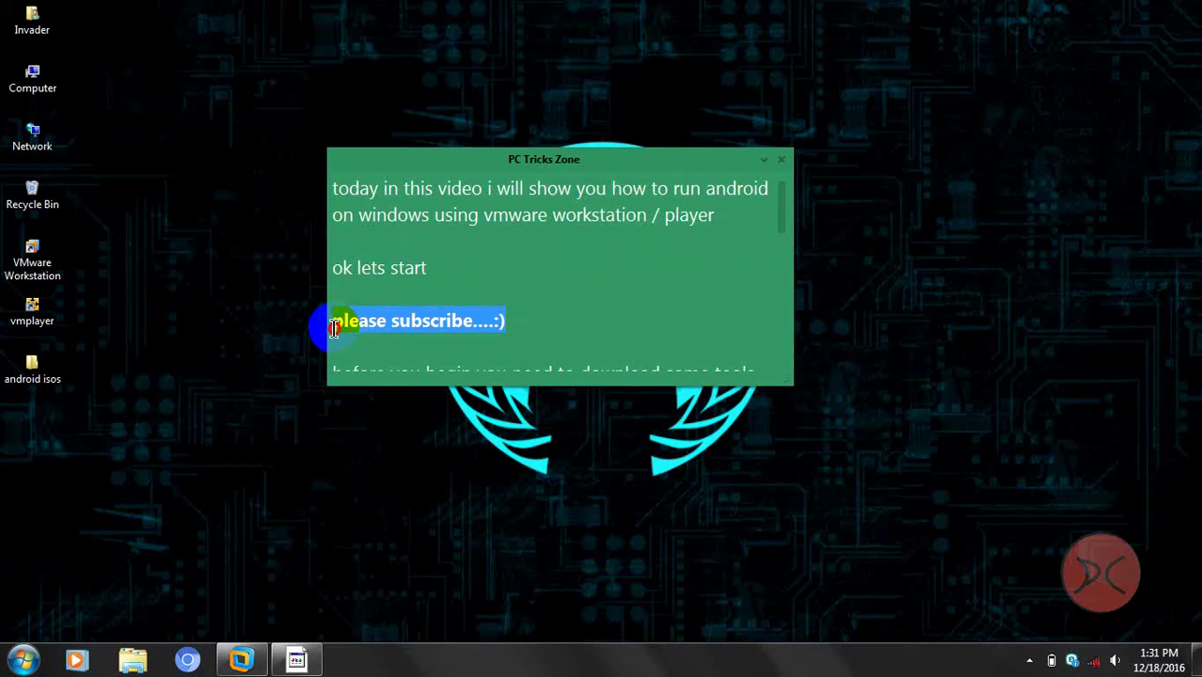
click(334, 328)
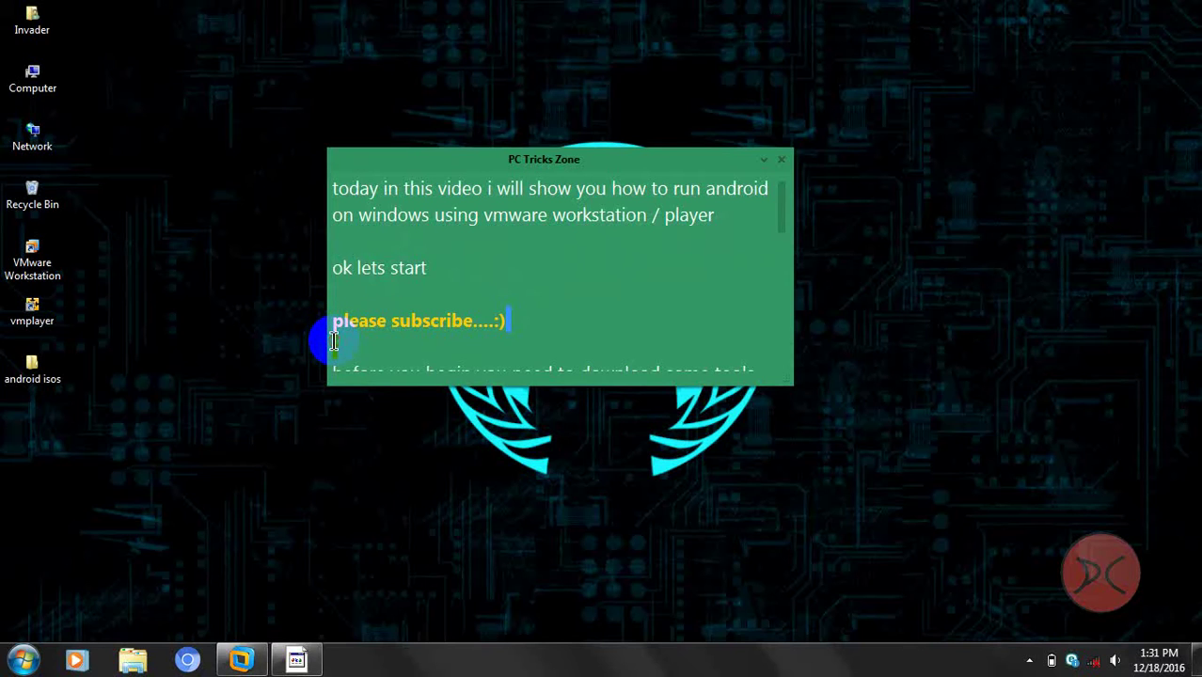
Step: Read the note's list of tools to download before beginning
scroll(333, 342, down, 1)
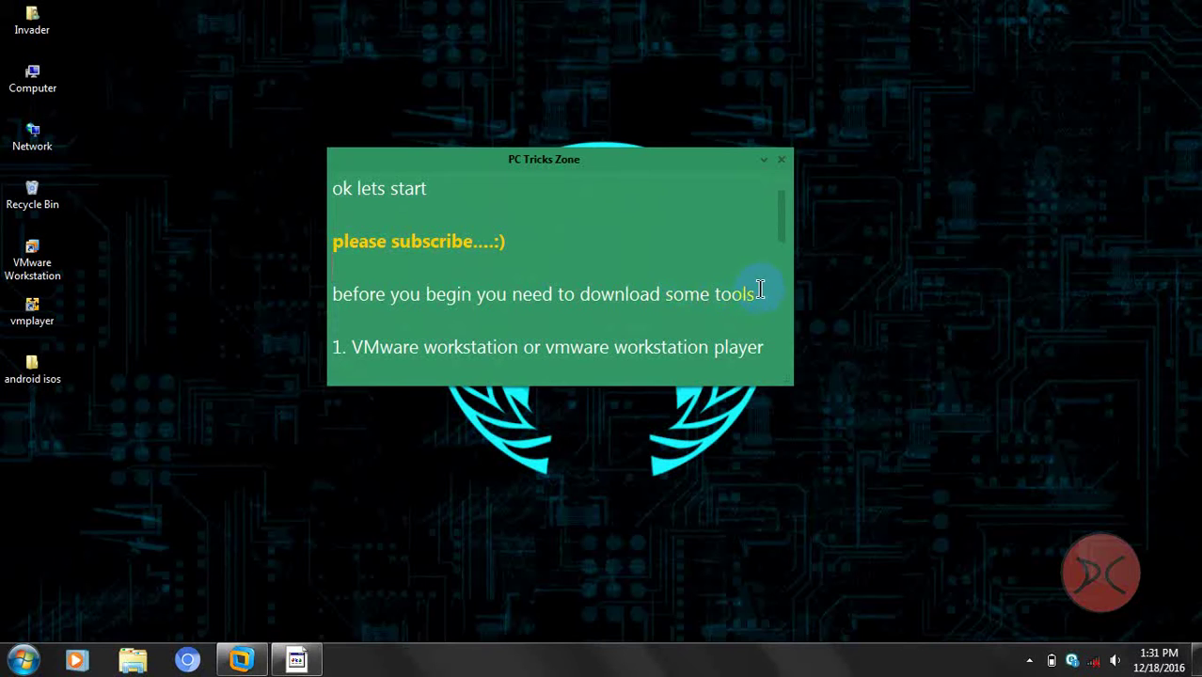
drag(759, 295, 362, 299)
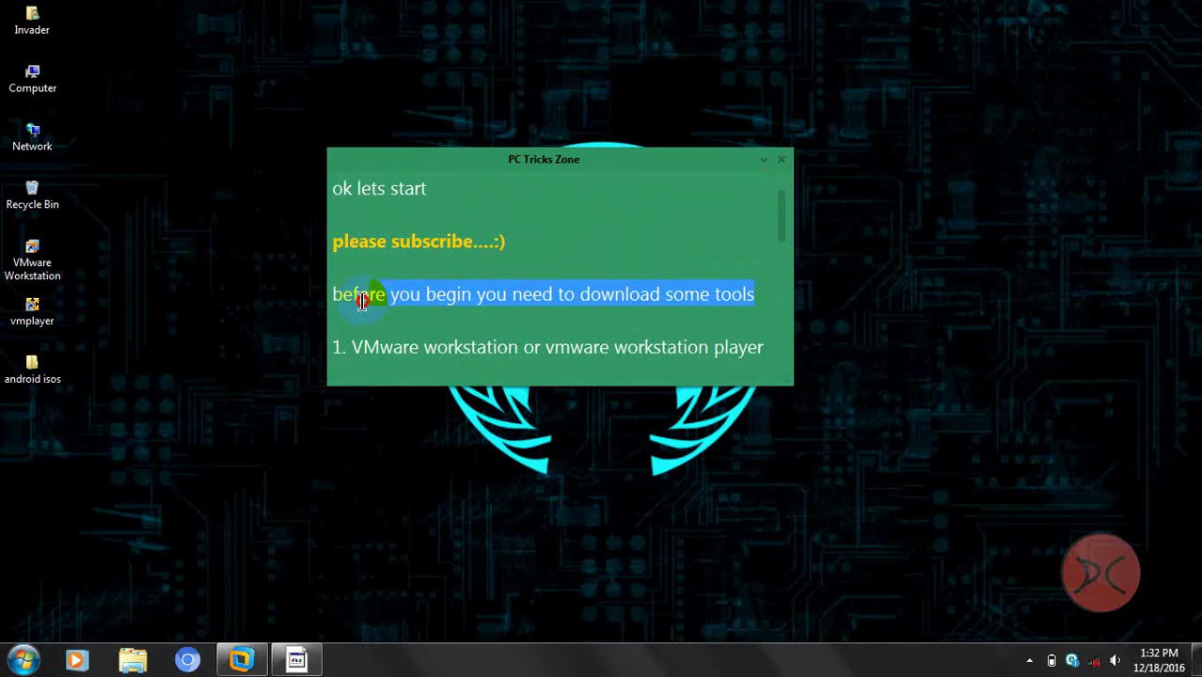
click(361, 299)
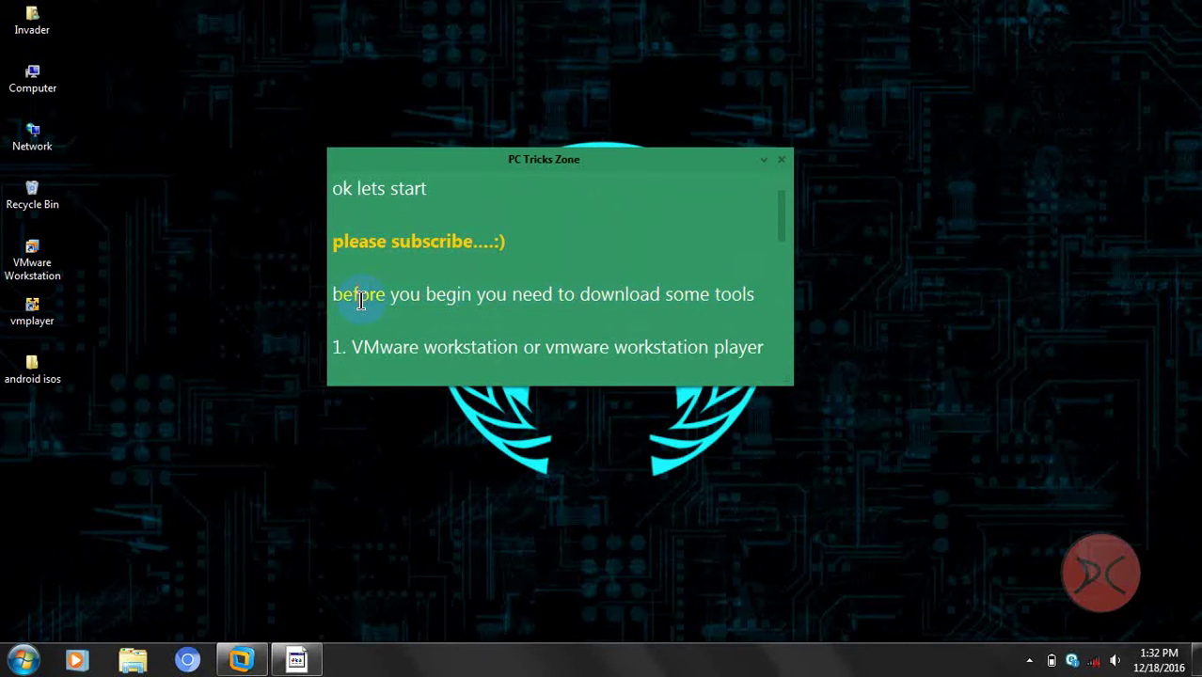
scroll(361, 299, down, 1)
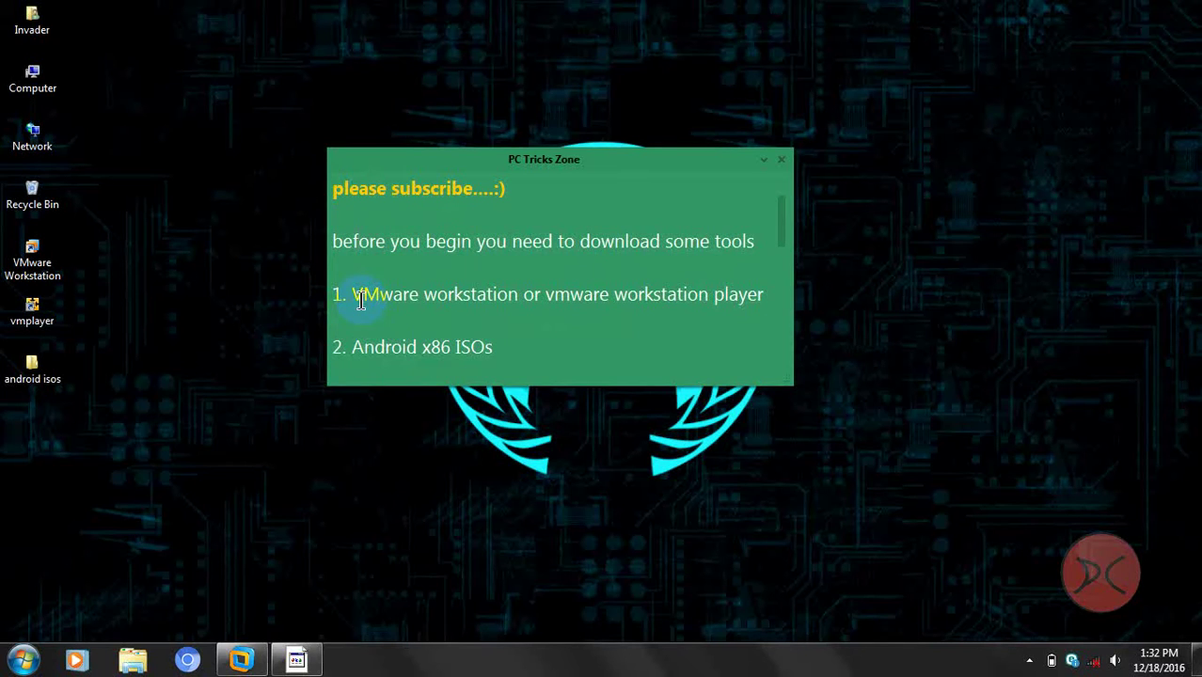
drag(768, 294, 354, 303)
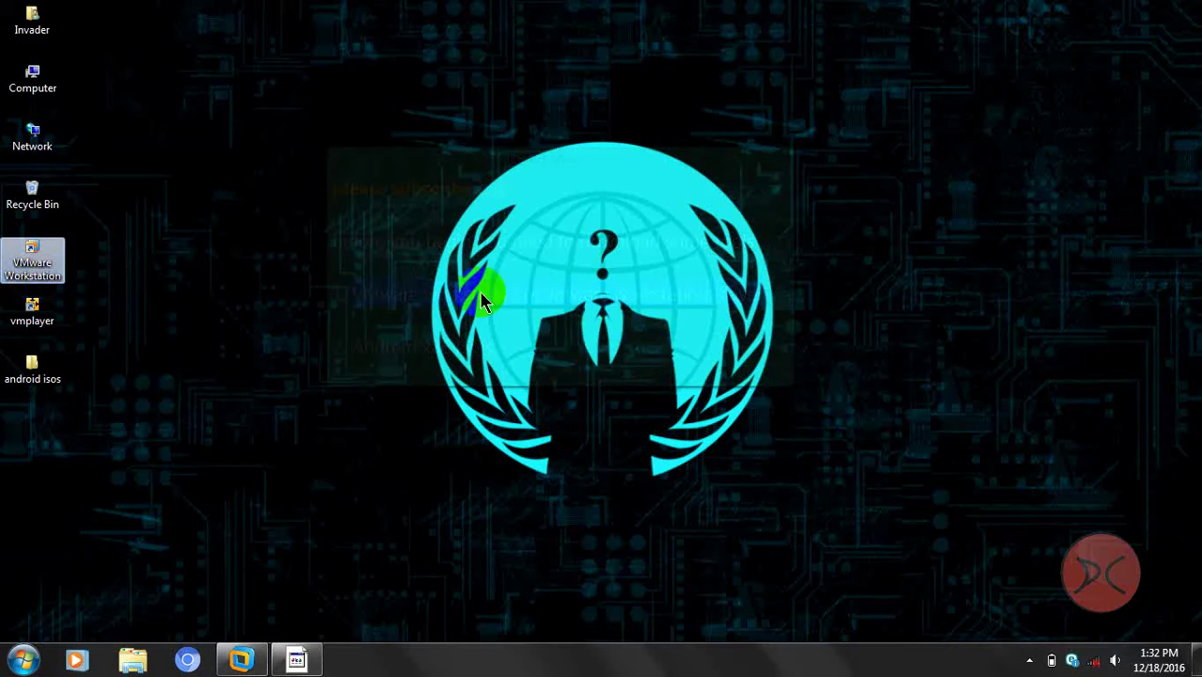
click(502, 347)
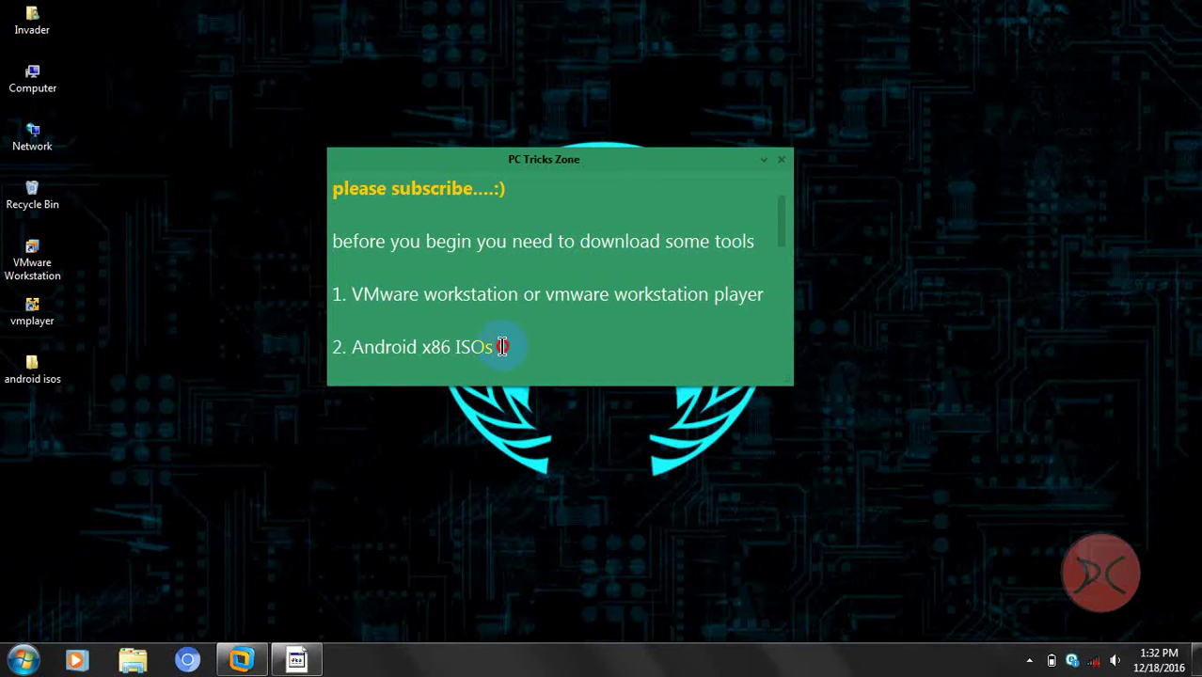
double_click(356, 351)
Step: Open the android isos desktop folder, select all its Android x86 disc images, and minimize the folder window
double_click(33, 388)
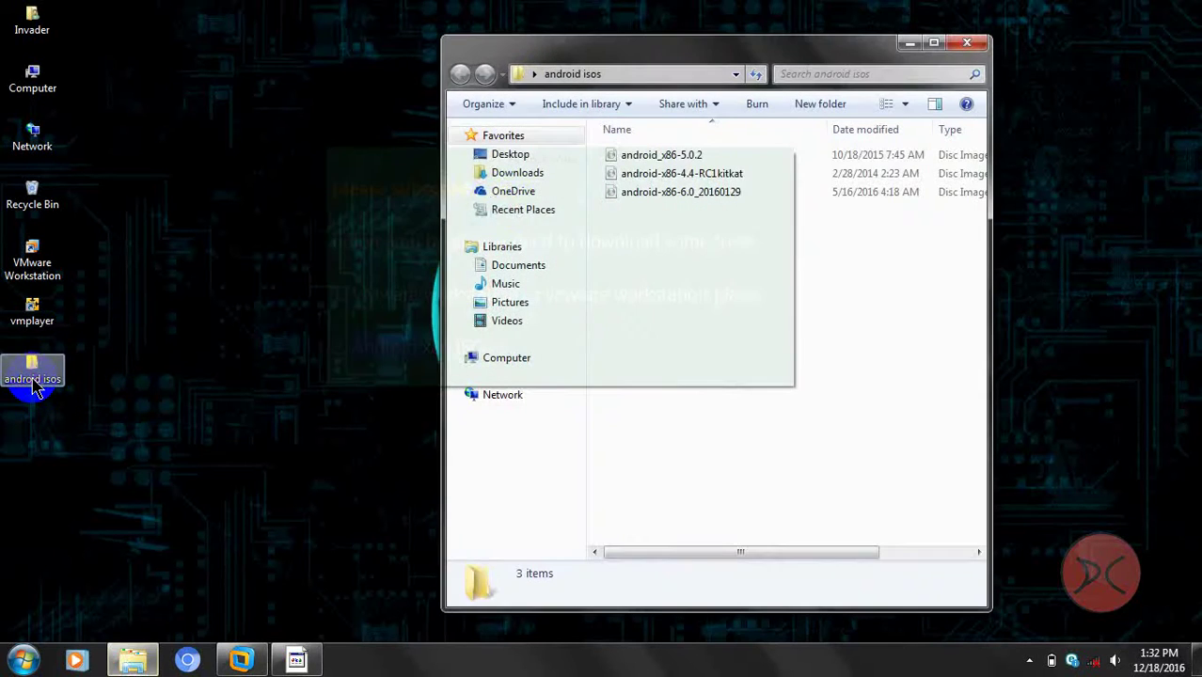
drag(859, 261, 664, 39)
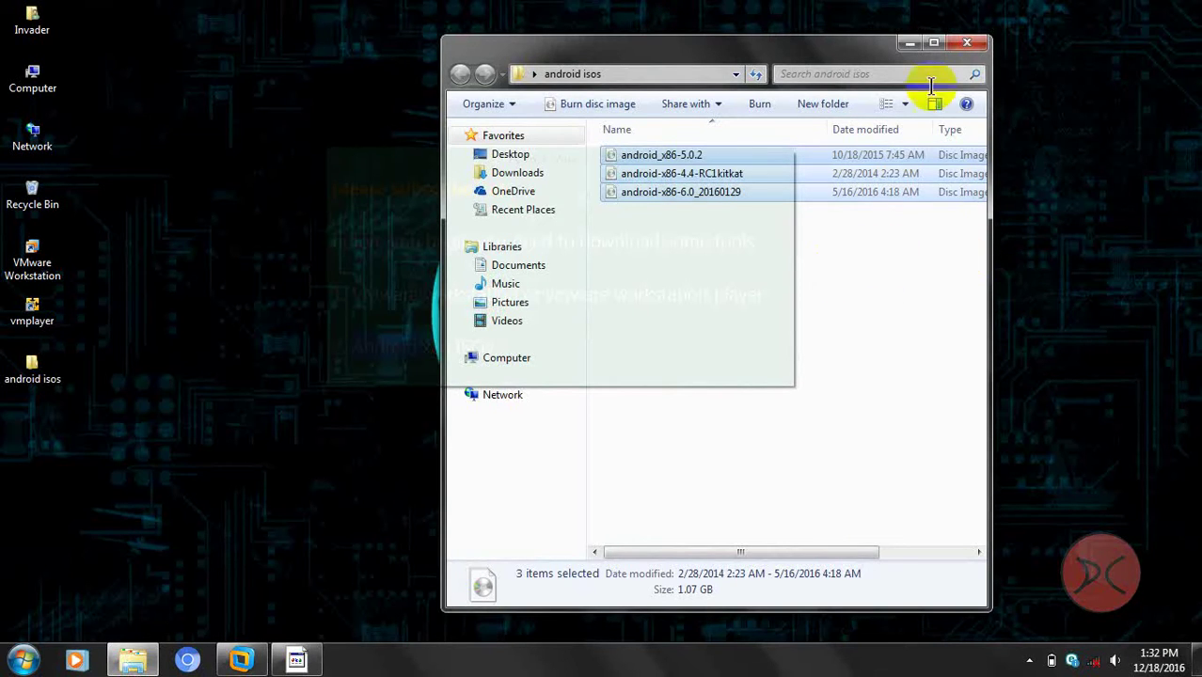
click(910, 44)
Step: Review the note's section on the completed downloads and the links for the Android ISO and VMware Player
click(576, 278)
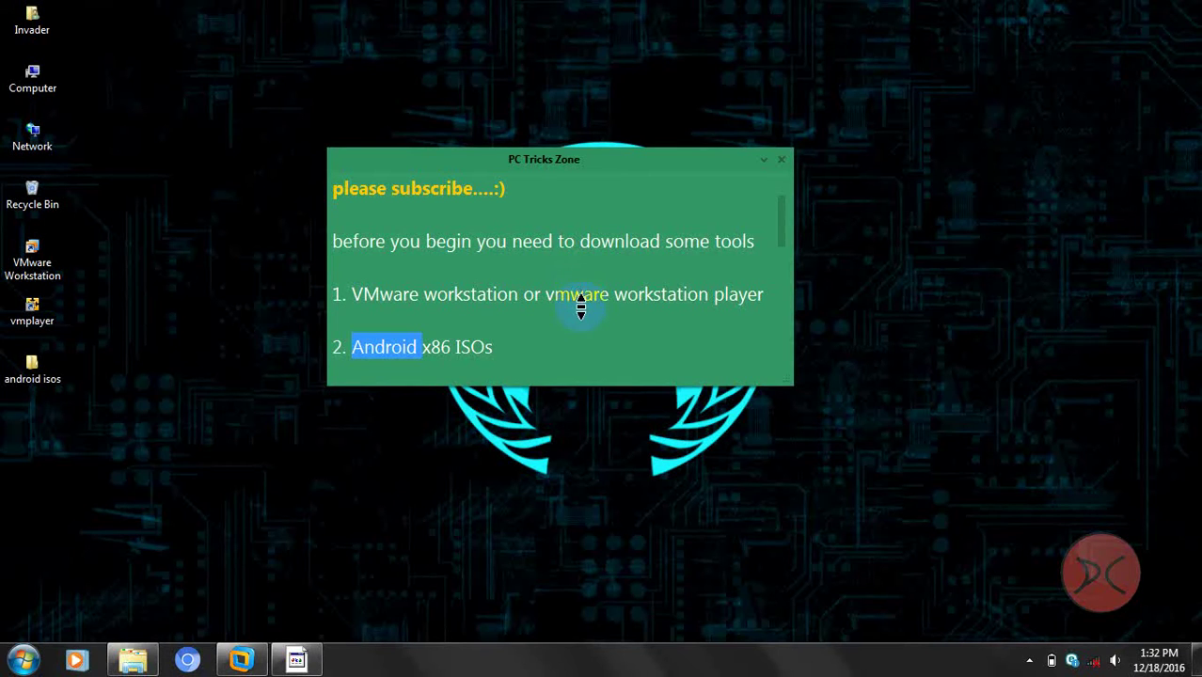
scroll(579, 303, down, 2)
scroll(579, 308, down, 1)
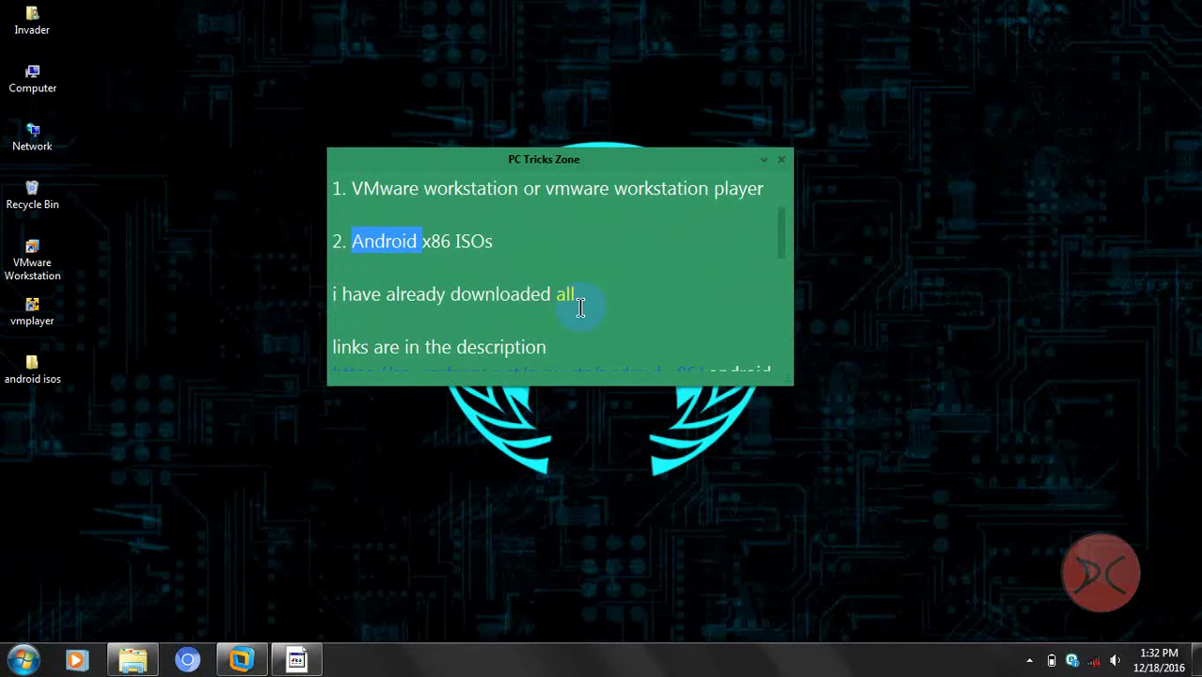
click(563, 295)
drag(562, 295, 374, 305)
scroll(374, 303, down, 4)
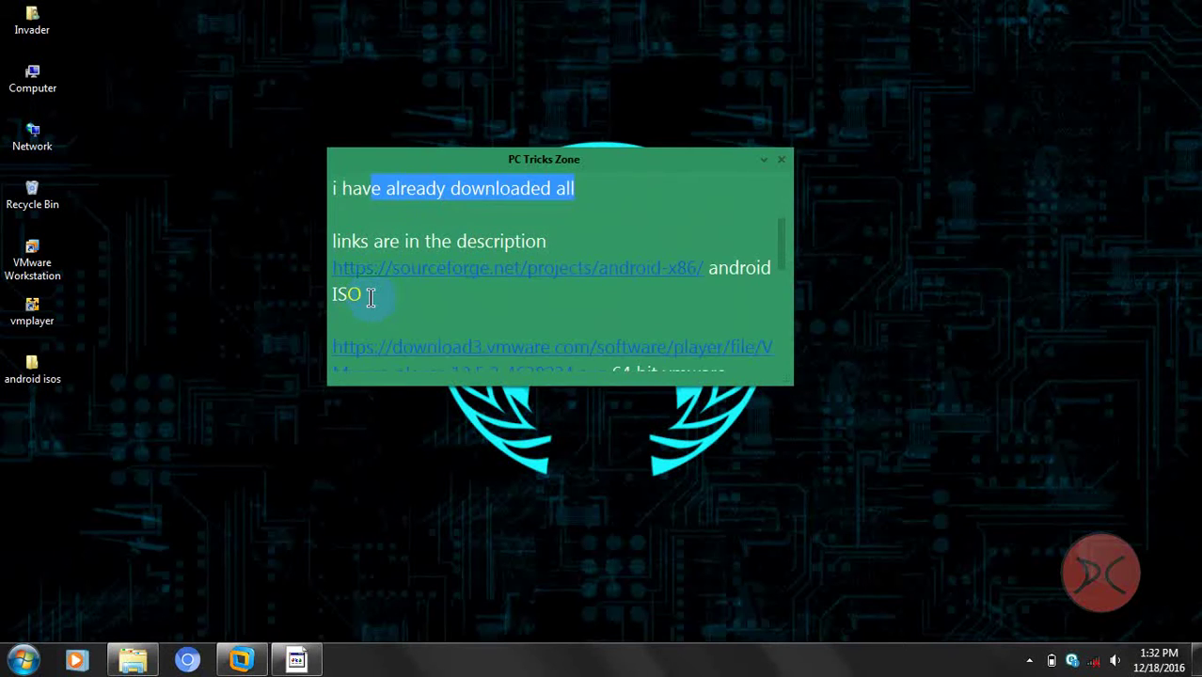
click(558, 237)
drag(558, 237, 320, 242)
click(434, 296)
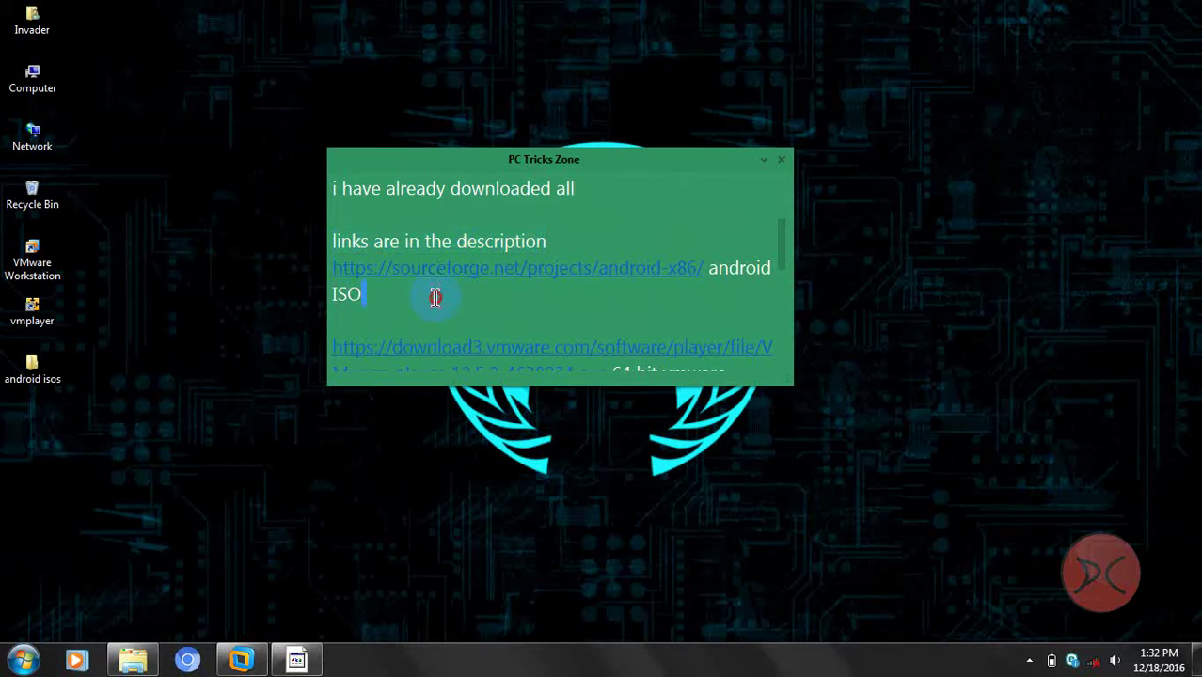
scroll(435, 311, down, 1)
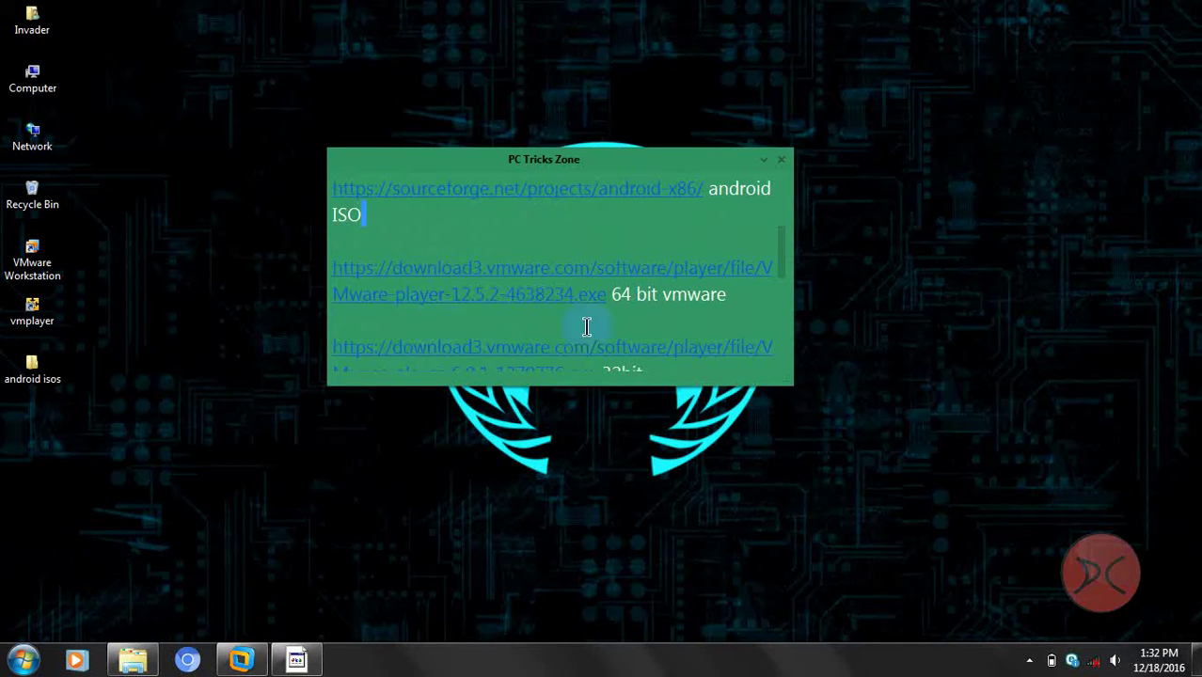
Step: Complete the label after the VMware-player-6.0.1-1379776.exe link in the note as "32bit vmplayer"
scroll(586, 326, down, 2)
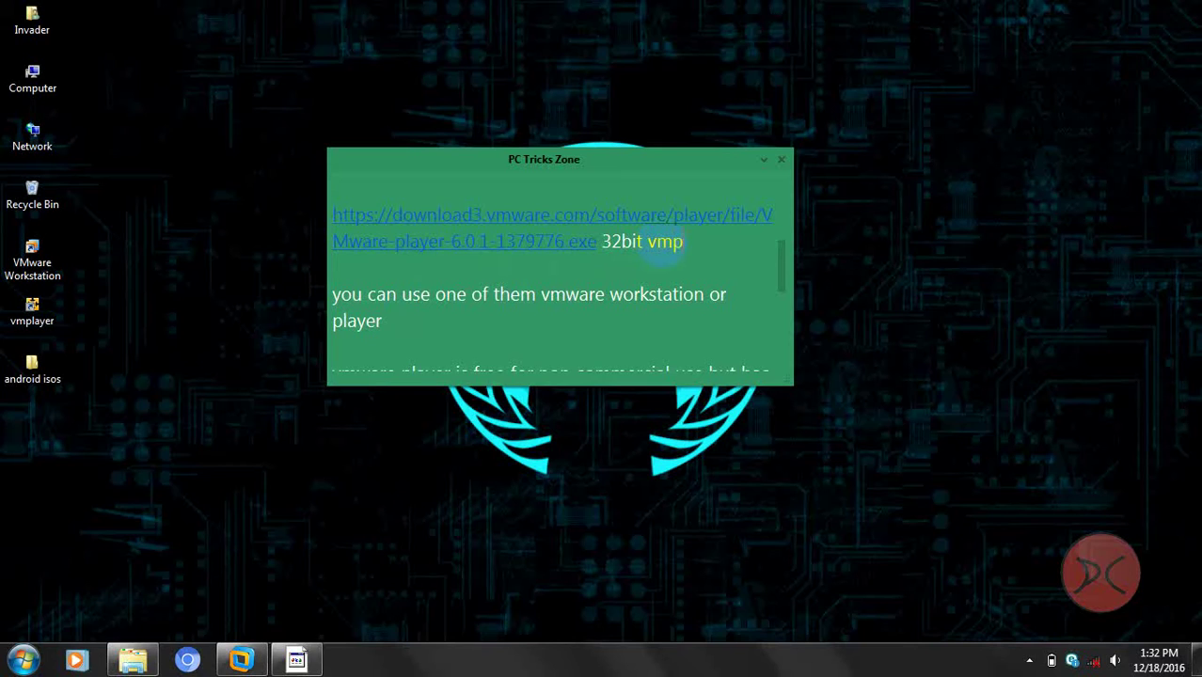
text(layer)
scroll(661, 242, down, 2)
Step: Enlarge the note window slightly so both the 64 bit and 32bit VMware download links fit in view
scroll(661, 242, up, 5)
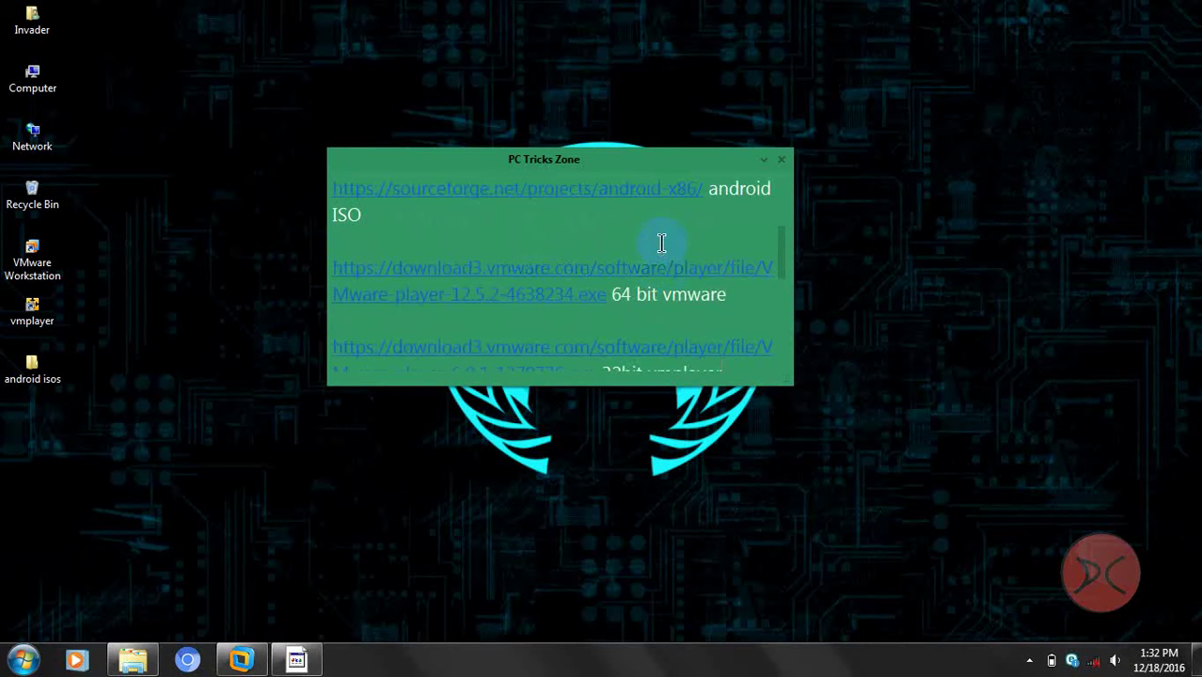
double_click(684, 295)
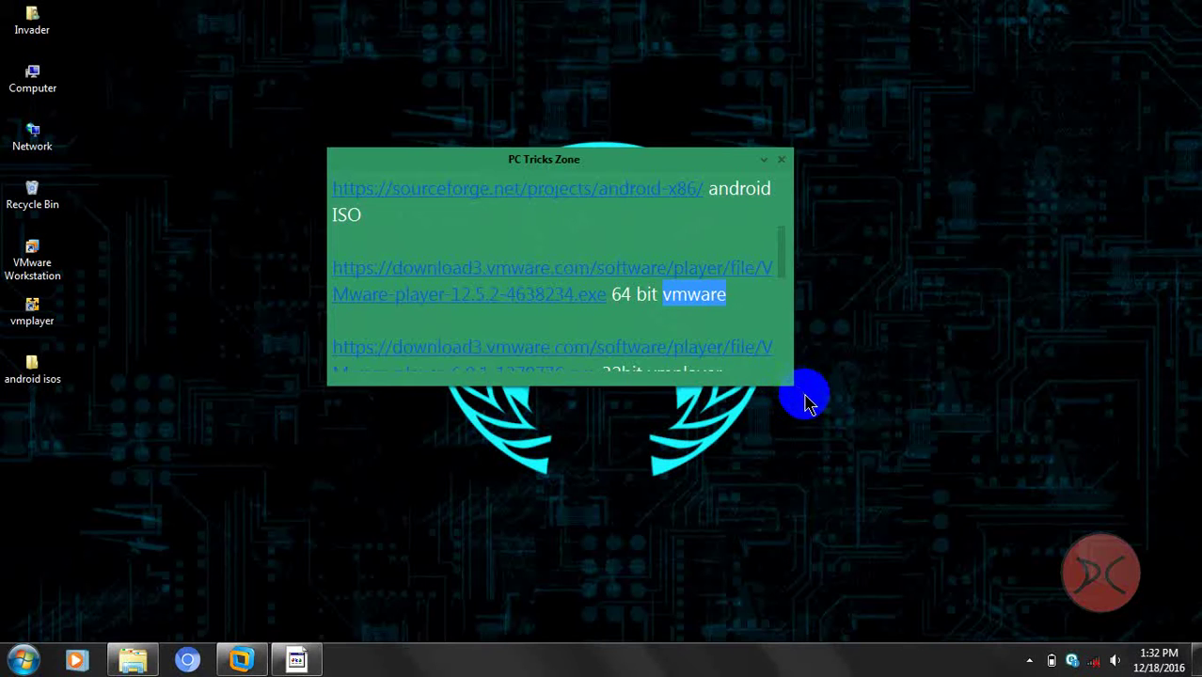
drag(788, 383, 824, 425)
double_click(670, 378)
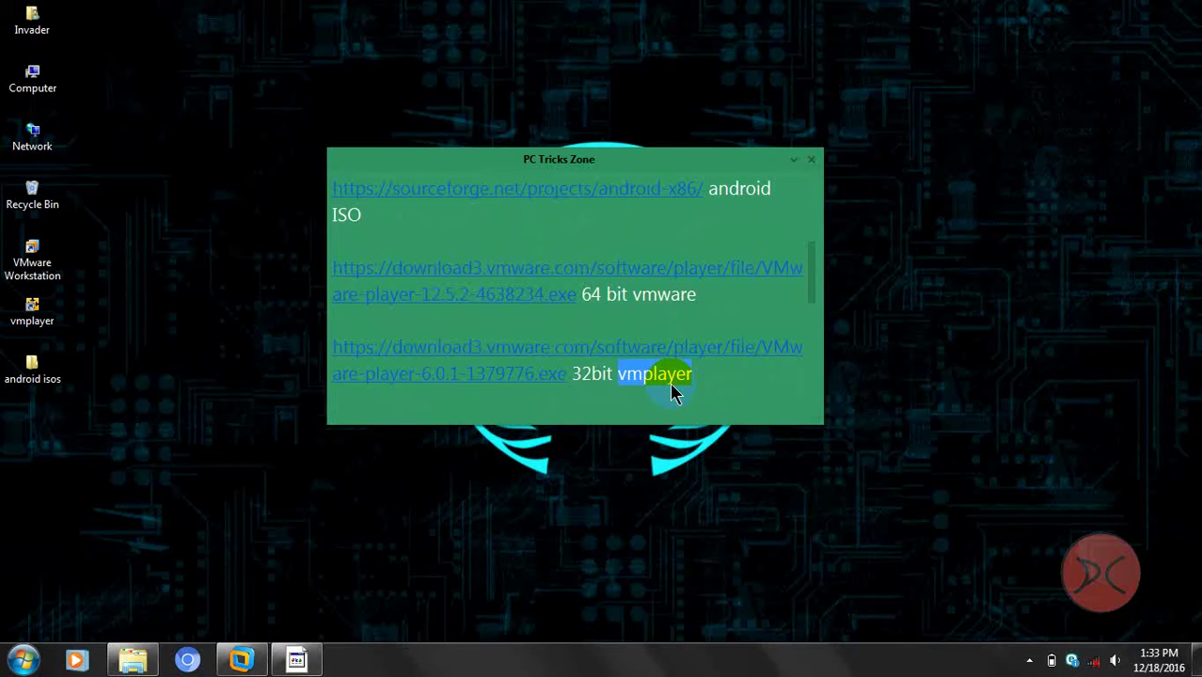
Step: Read the note's comparison of VMware Player and VMware Workstation
scroll(669, 383, down, 2)
click(578, 321)
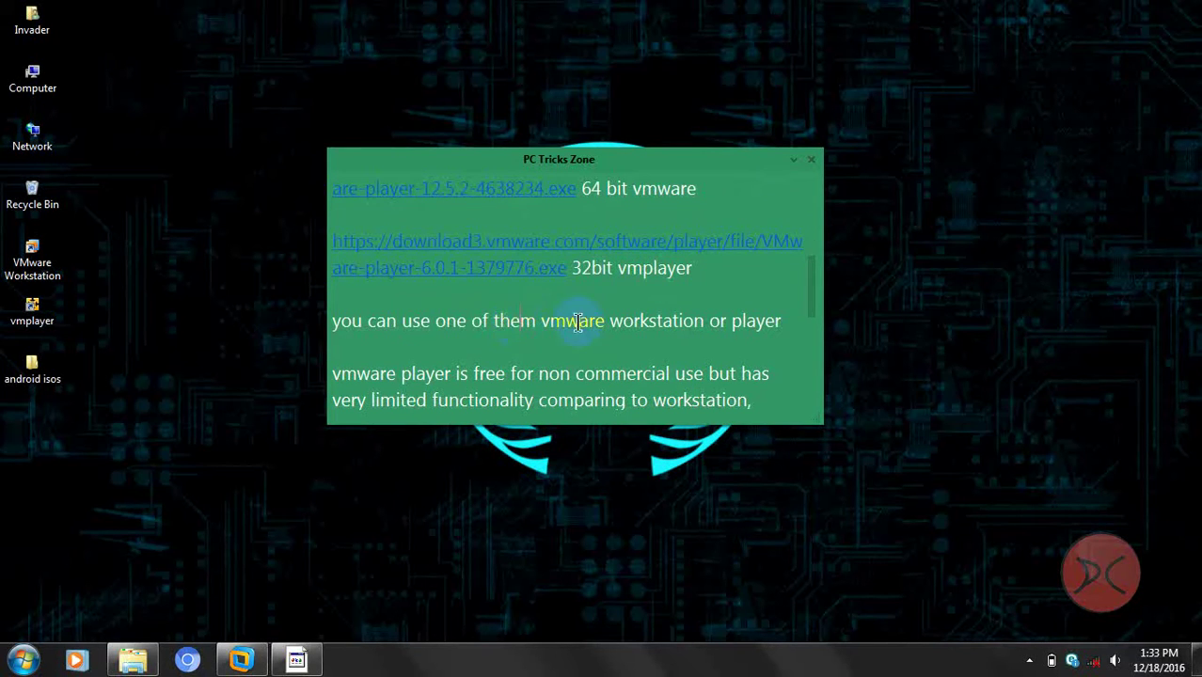
double_click(751, 320)
drag(750, 313, 403, 321)
click(477, 373)
scroll(477, 373, down, 1)
click(540, 350)
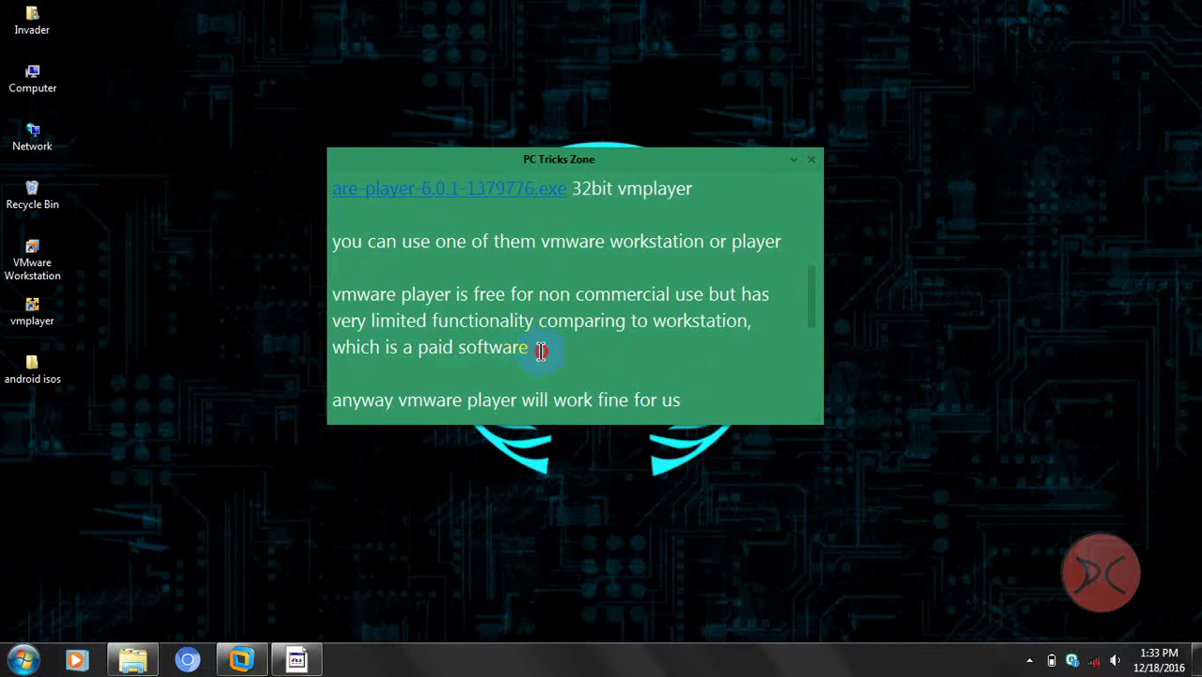
drag(541, 350, 303, 287)
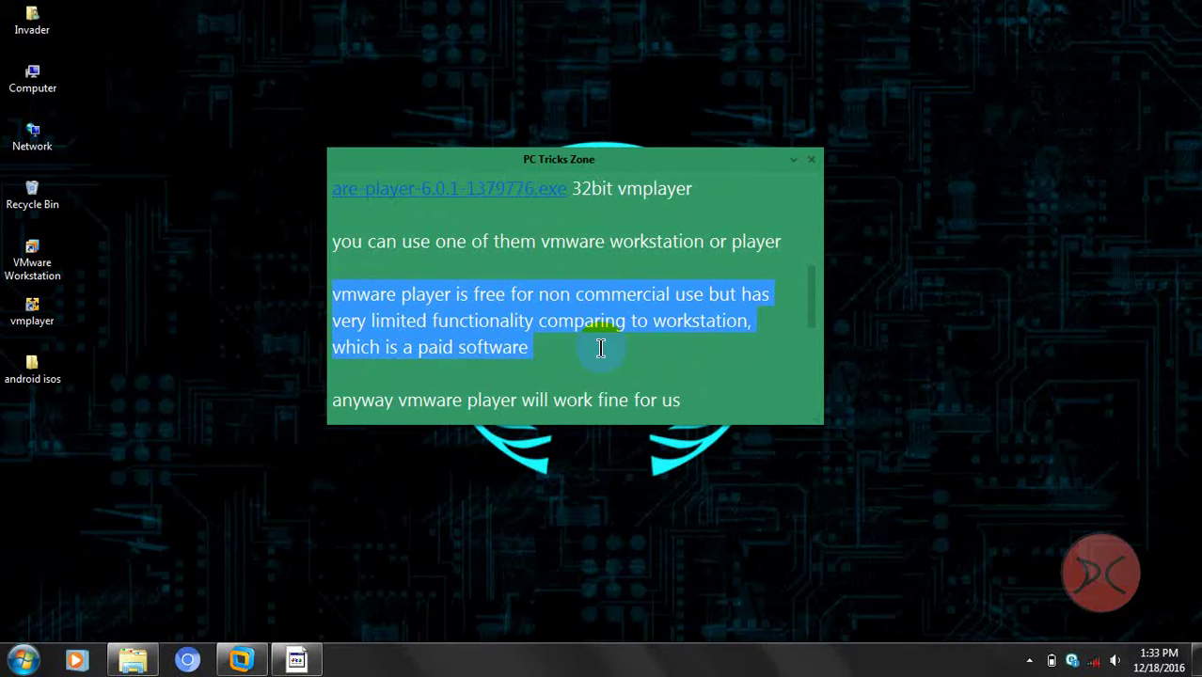
Step: Read the note's remarks on using VMware Player and on choosing between Android KitKat, Lollipop and Marshmallow
scroll(600, 348, down, 1)
scroll(600, 348, down, 1)
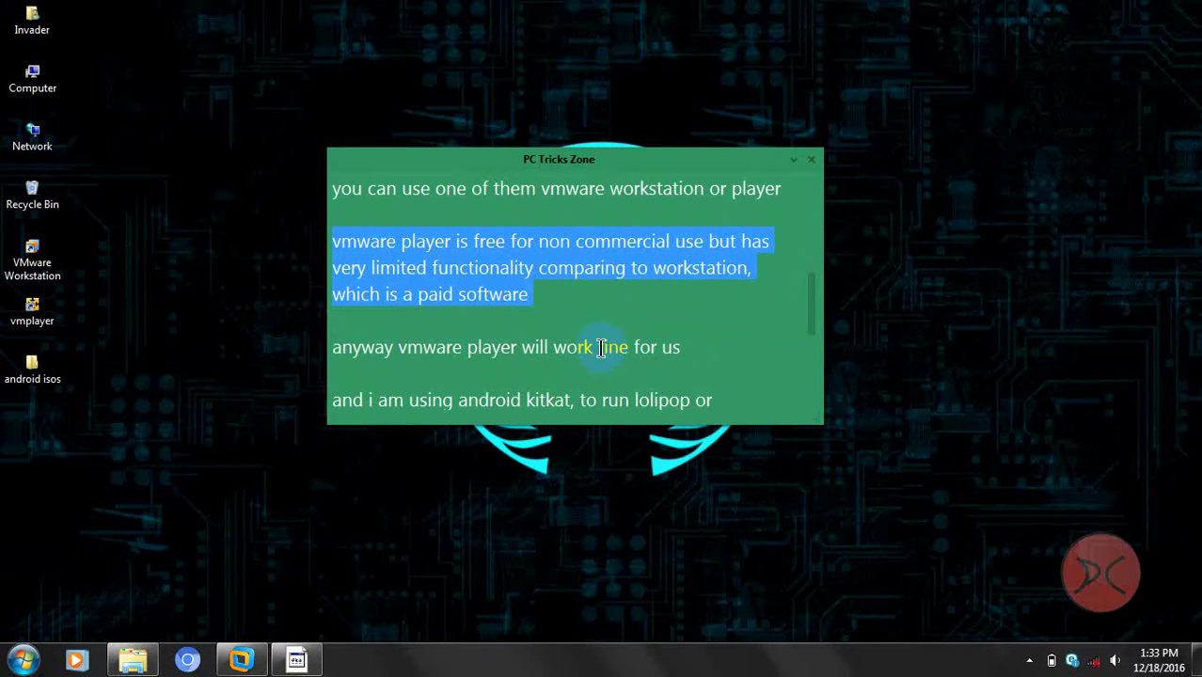
scroll(600, 348, down, 1)
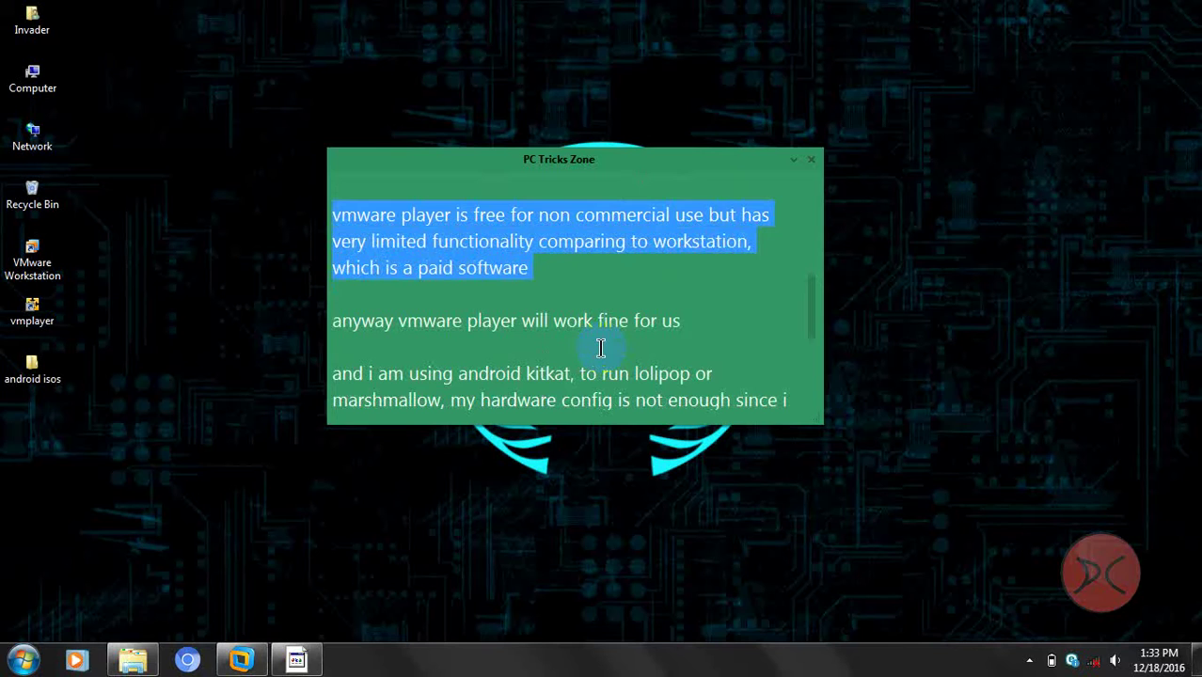
click(699, 328)
double_click(687, 318)
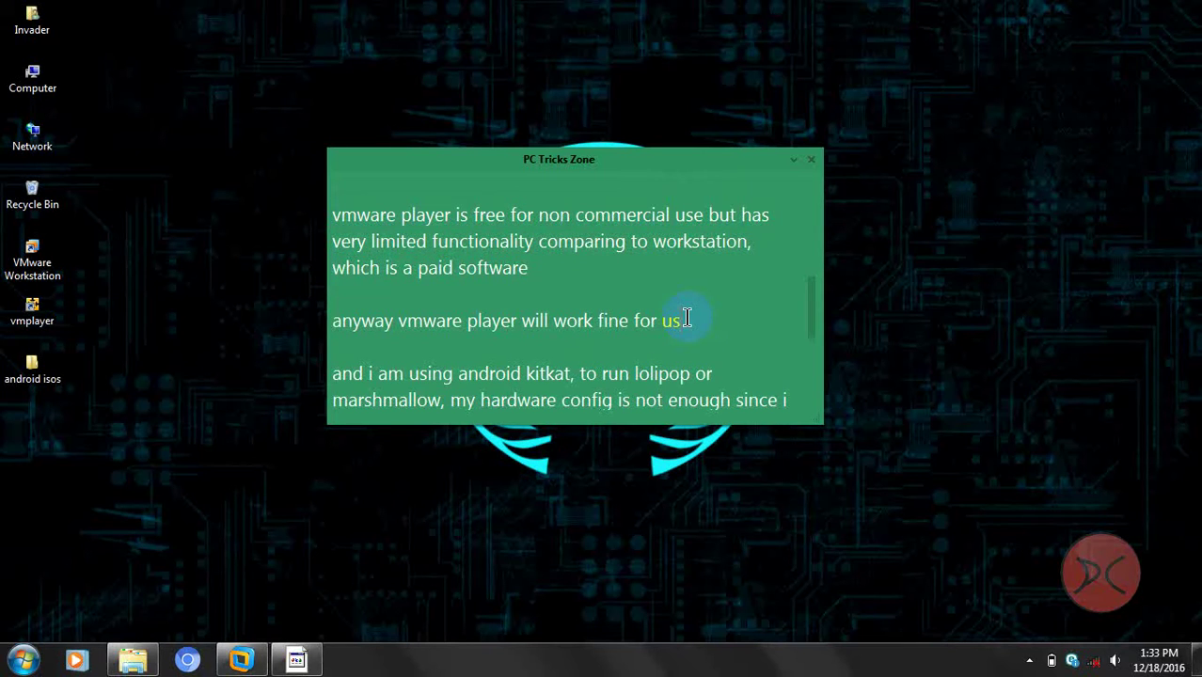
scroll(687, 318, down, 3)
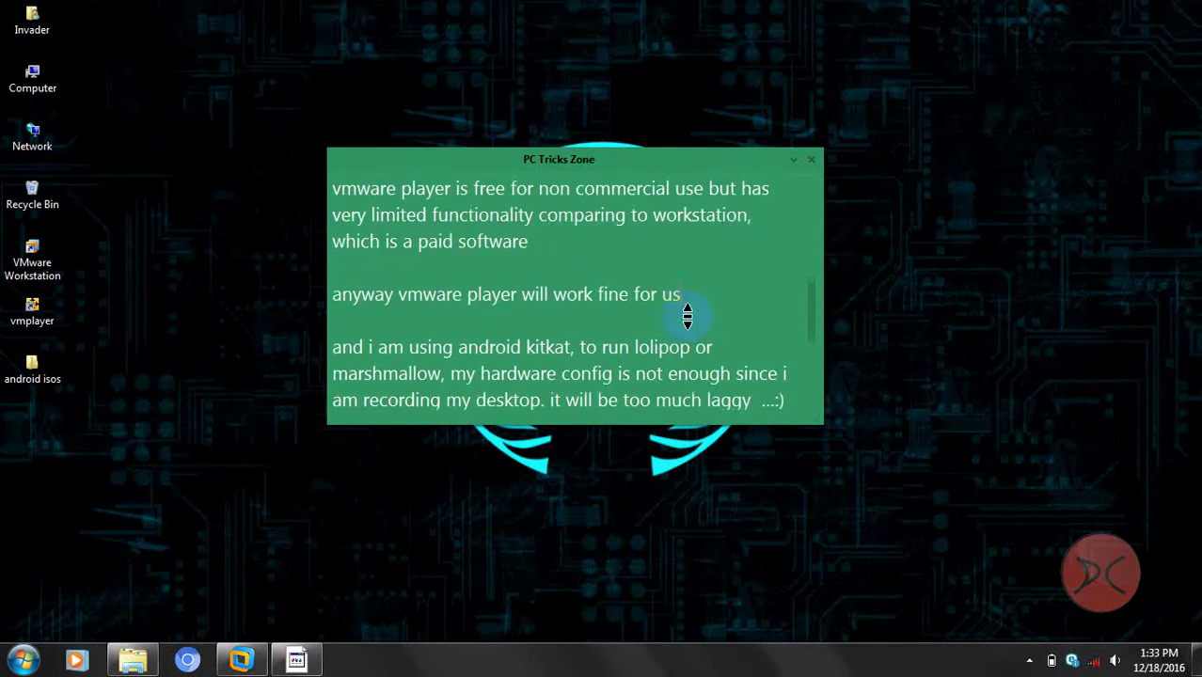
drag(731, 299, 387, 295)
click(607, 289)
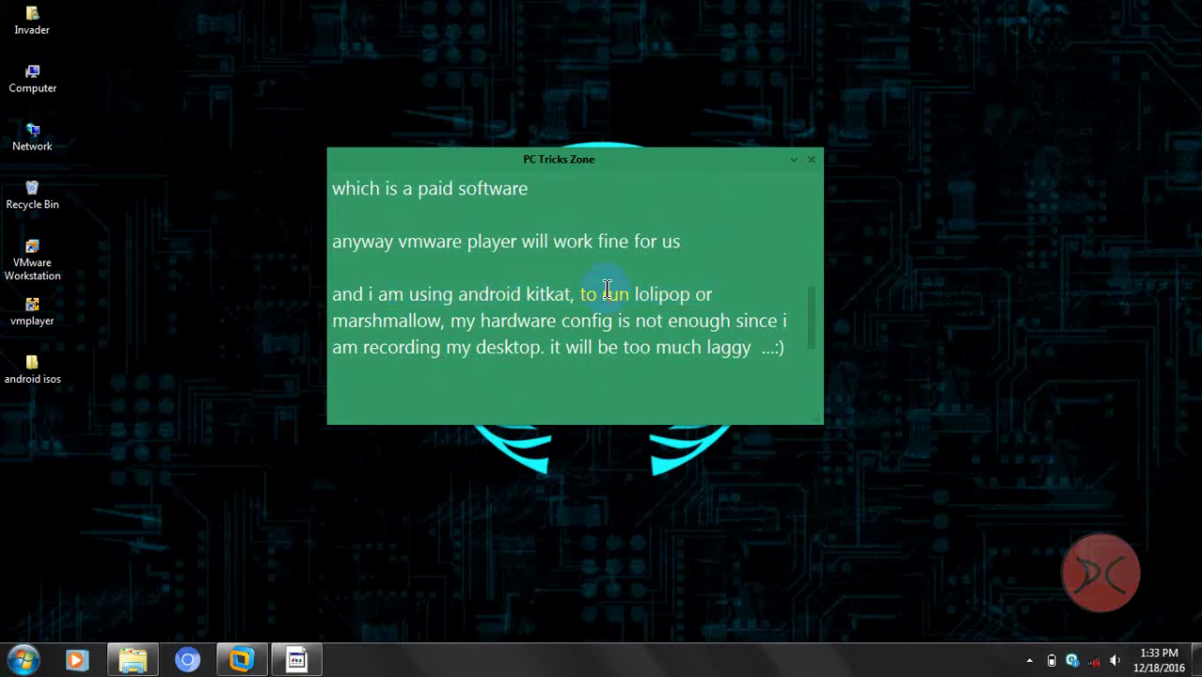
double_click(651, 293)
double_click(375, 324)
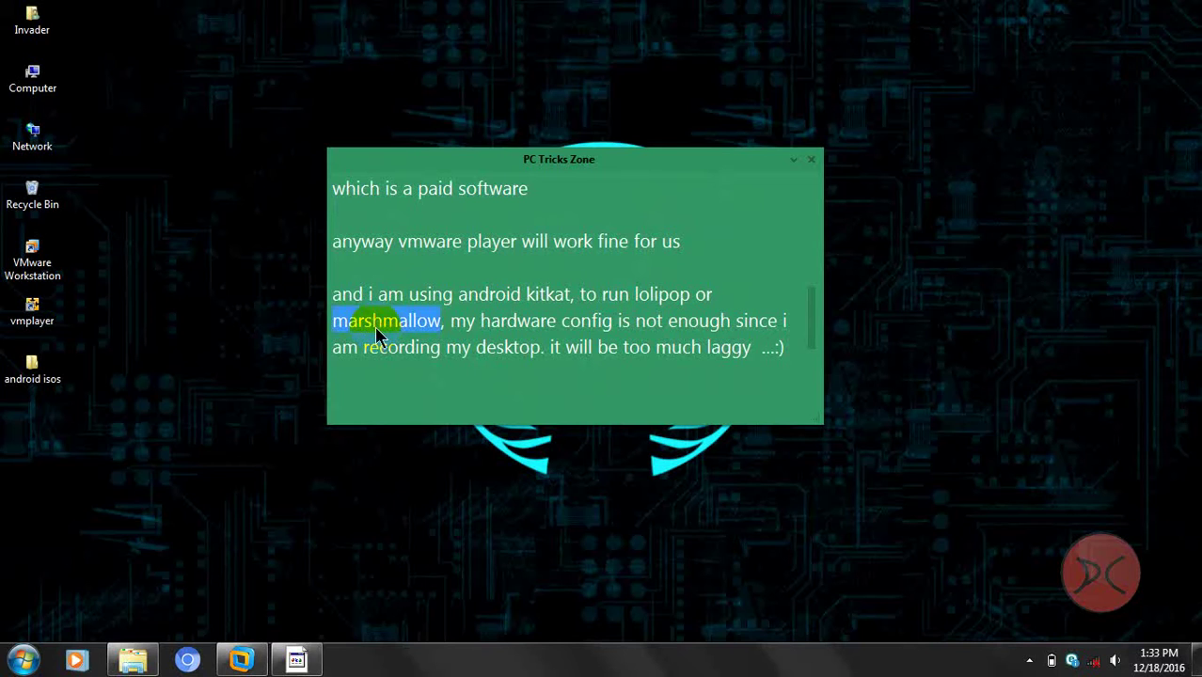
Step: Read the note's remark on the hardware configuration and desktop recording, down to the note's closing line
click(453, 320)
drag(453, 321, 516, 358)
click(515, 351)
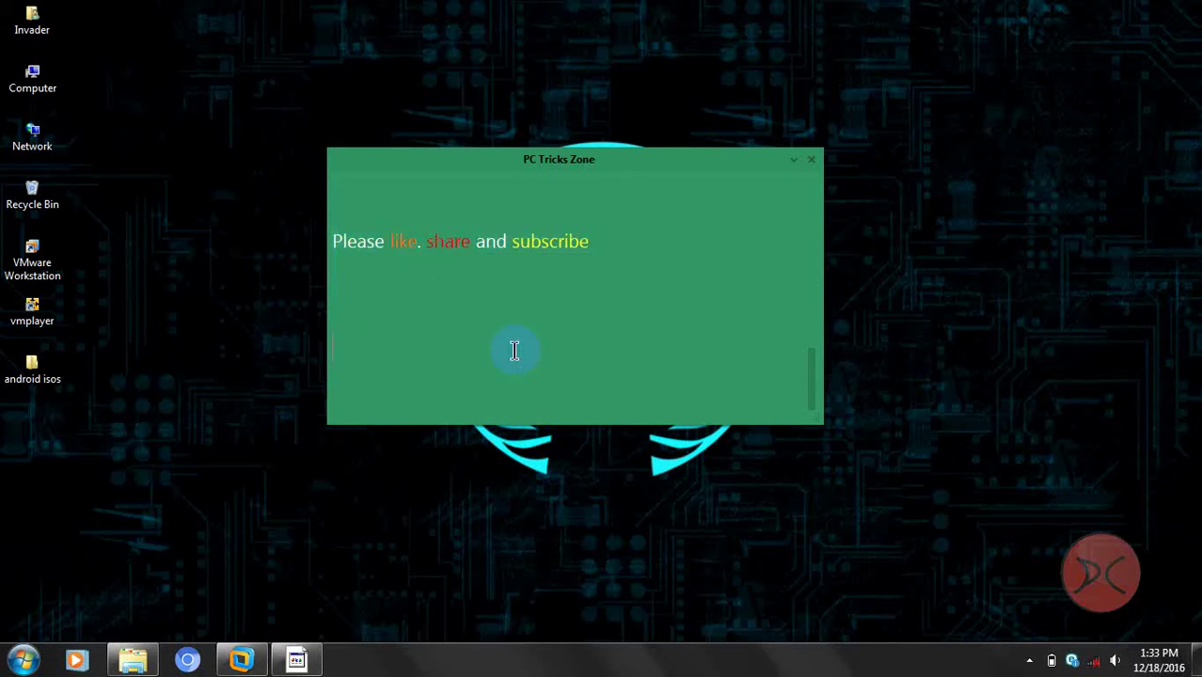
scroll(514, 350, up, 5)
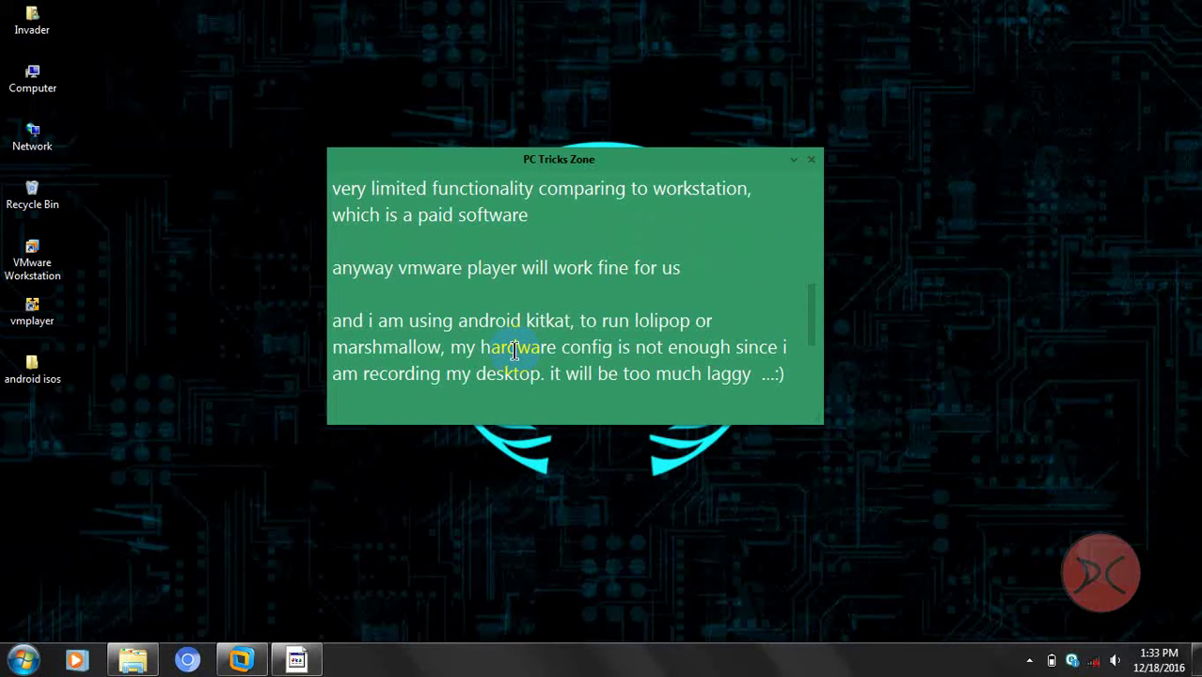
drag(561, 347, 535, 372)
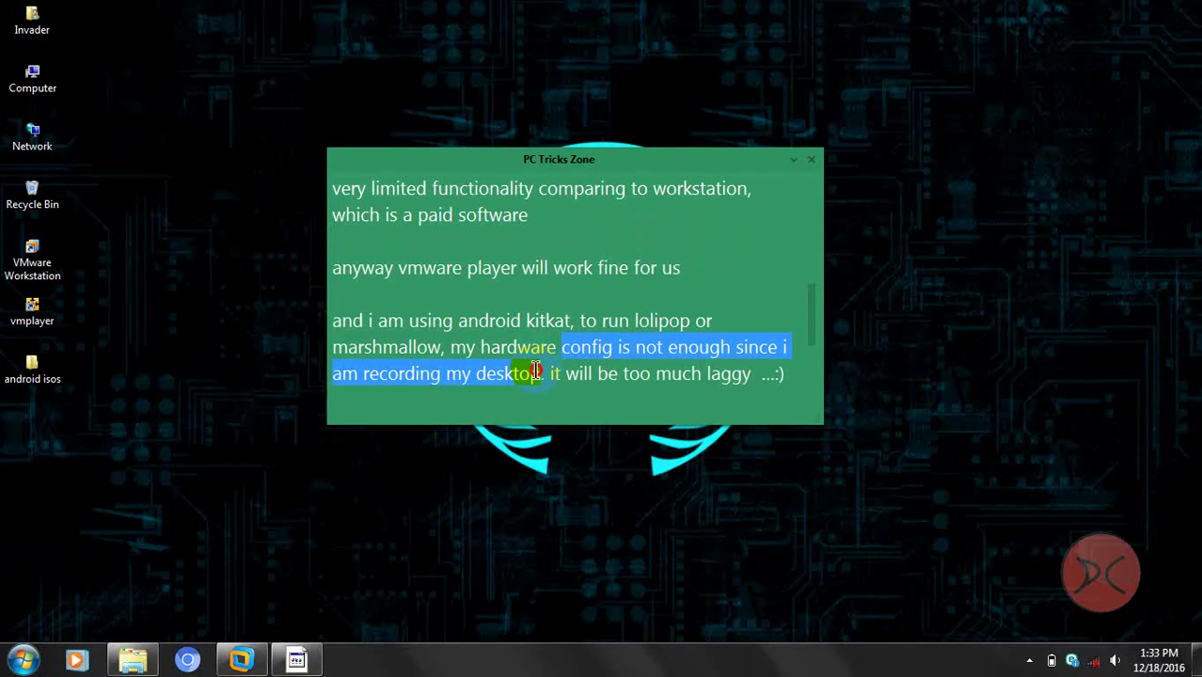
drag(535, 371, 652, 242)
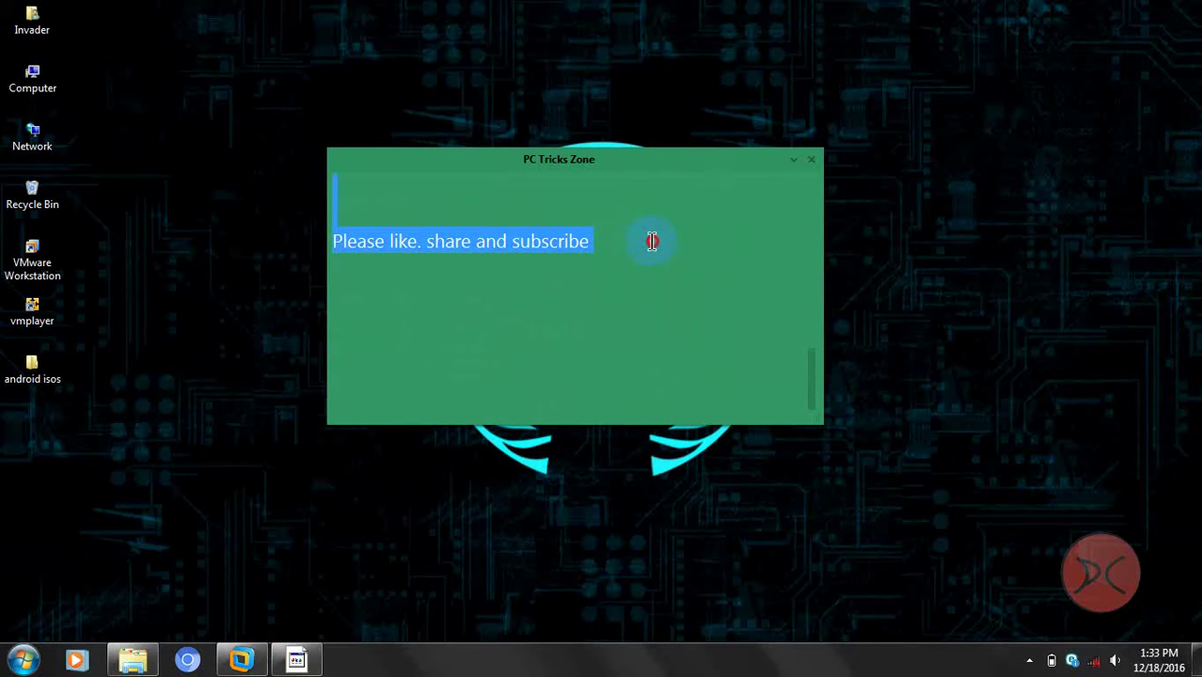
click(652, 241)
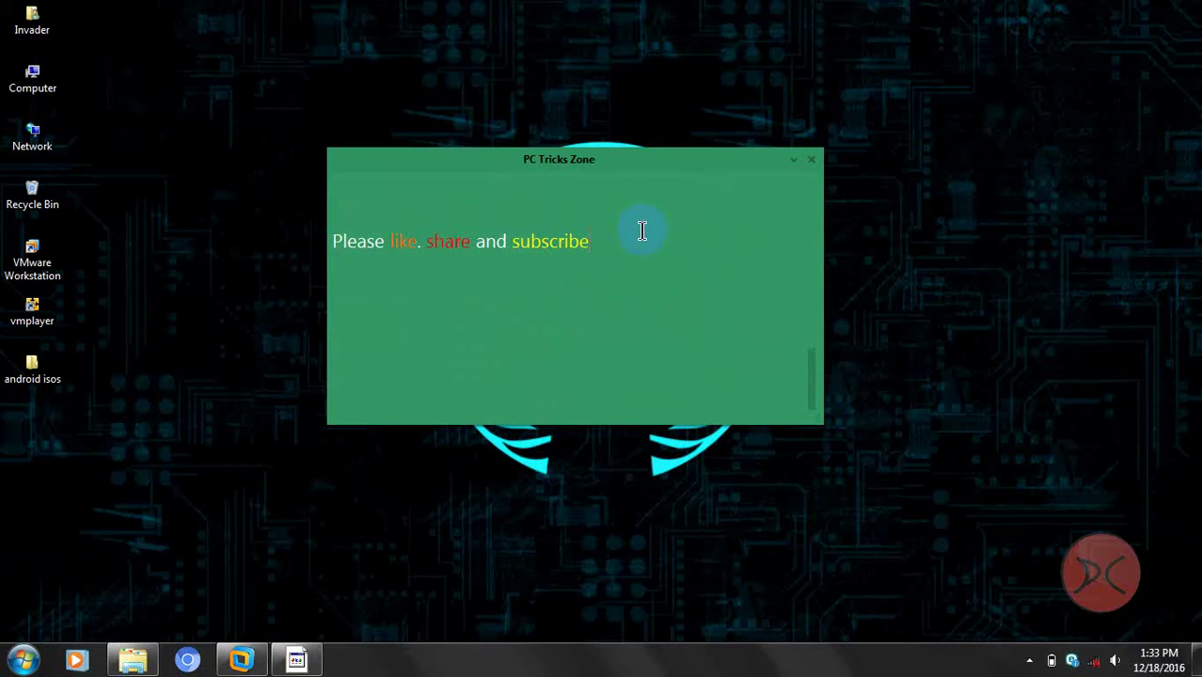
Step: Add the line "ok now lets start" to the note below the remark about recording the desktop
scroll(642, 230, up, 3)
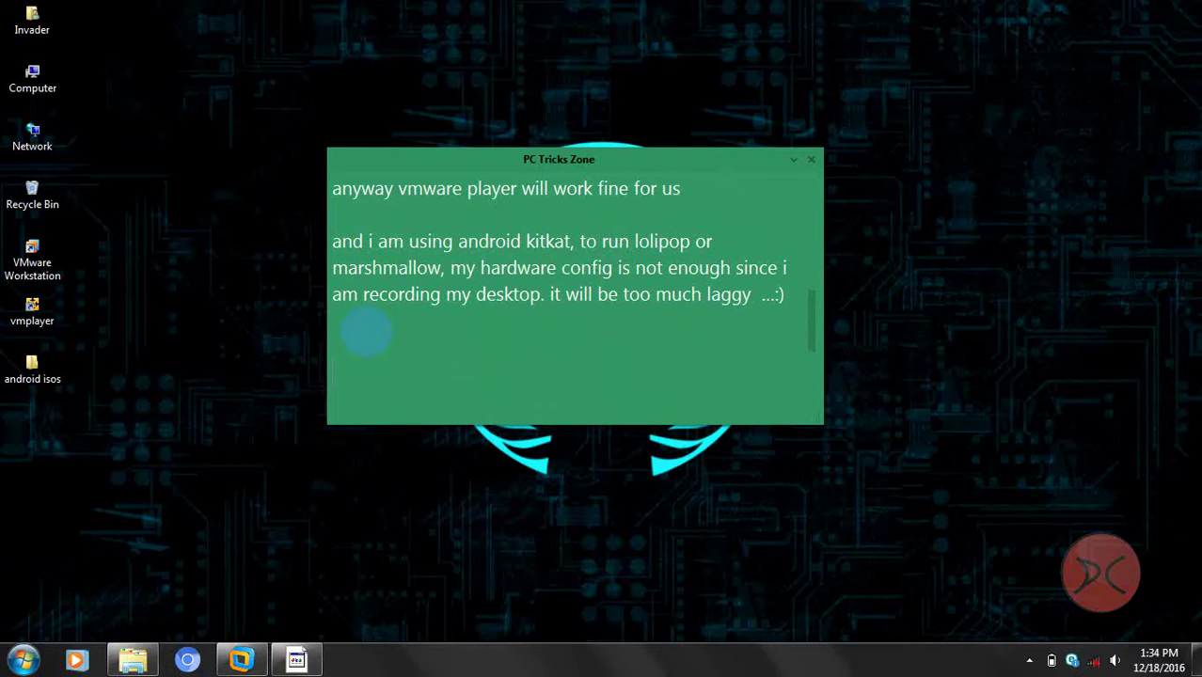
scroll(366, 331, down, 3)
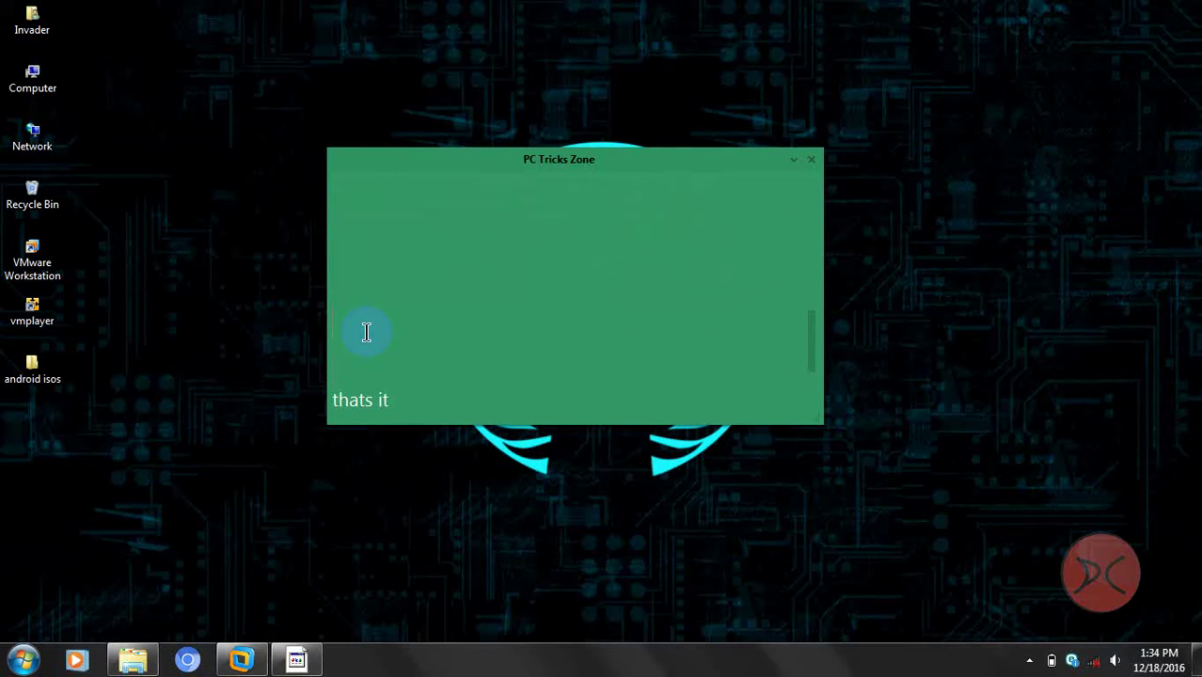
scroll(366, 331, up, 2)
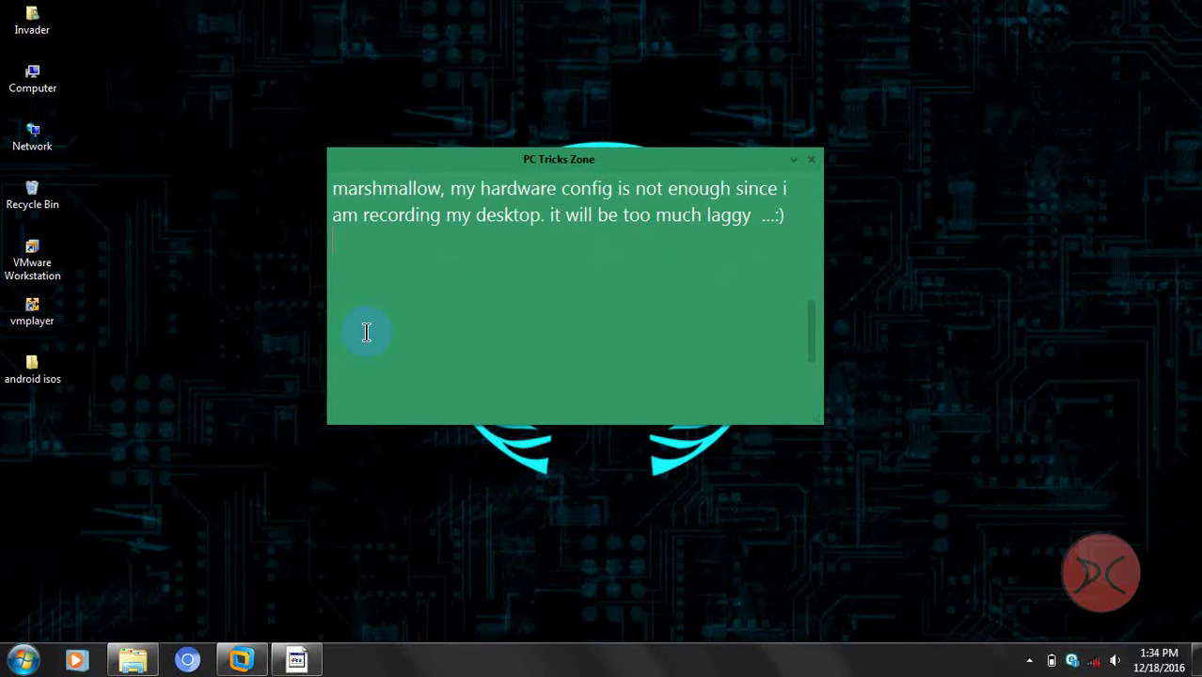
text(now lets start)
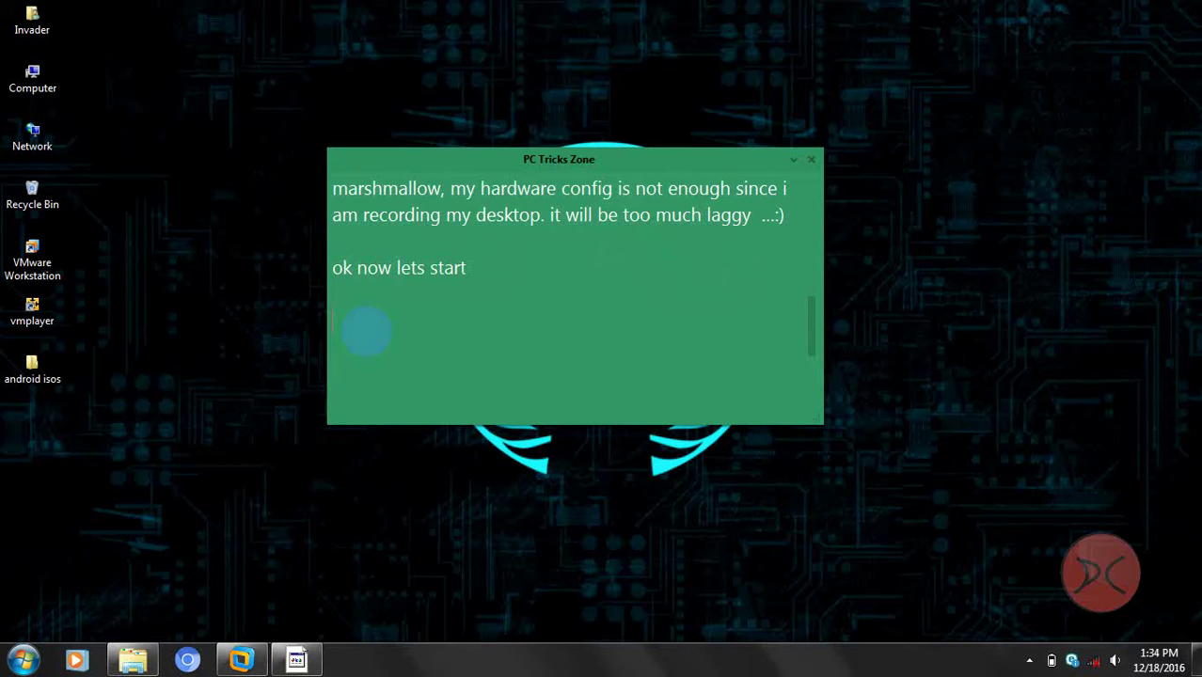
Step: Add the line "download and install vmware and downlaod the isos" to the note
text(load and is)
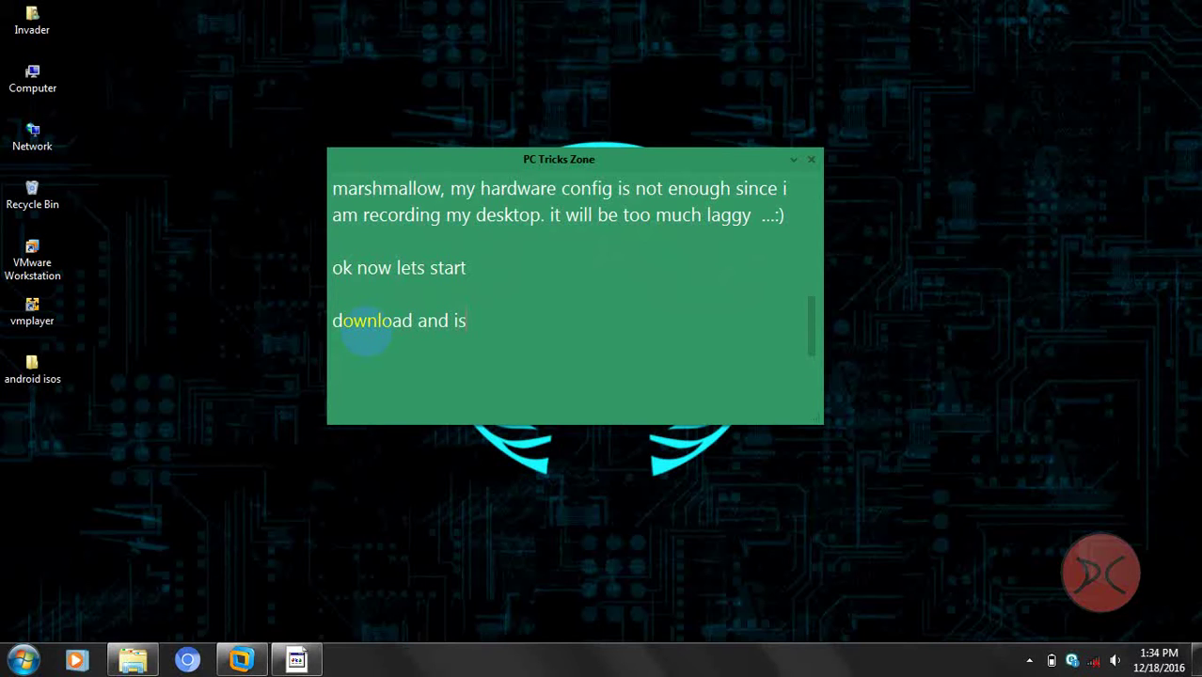
text(nstall)
text( vmware and )
text(o)
text(downlao)
text(d the isos)
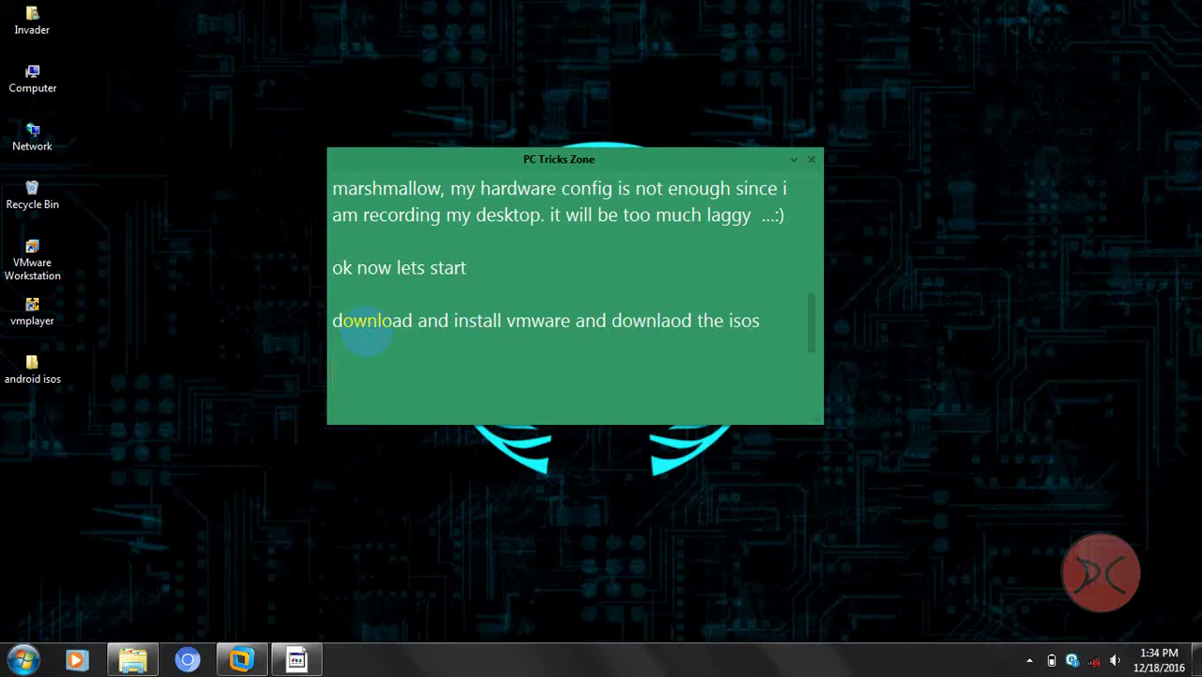
Step: Add the line "no run vmwaer" to the note, followed by blank space
text(no run vmwaer)
key(Return)
key(Return)
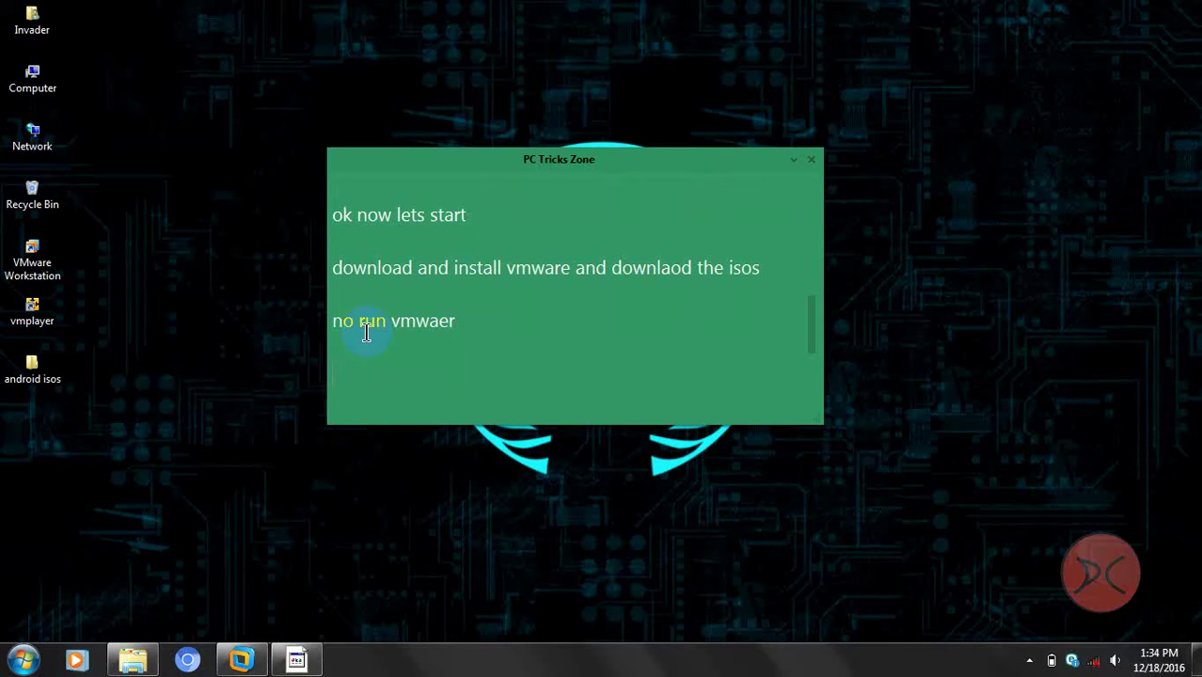
Step: Launch VMware Workstation, move its window off the desktop shortcuts, and launch VMware Player as well
double_click(32, 265)
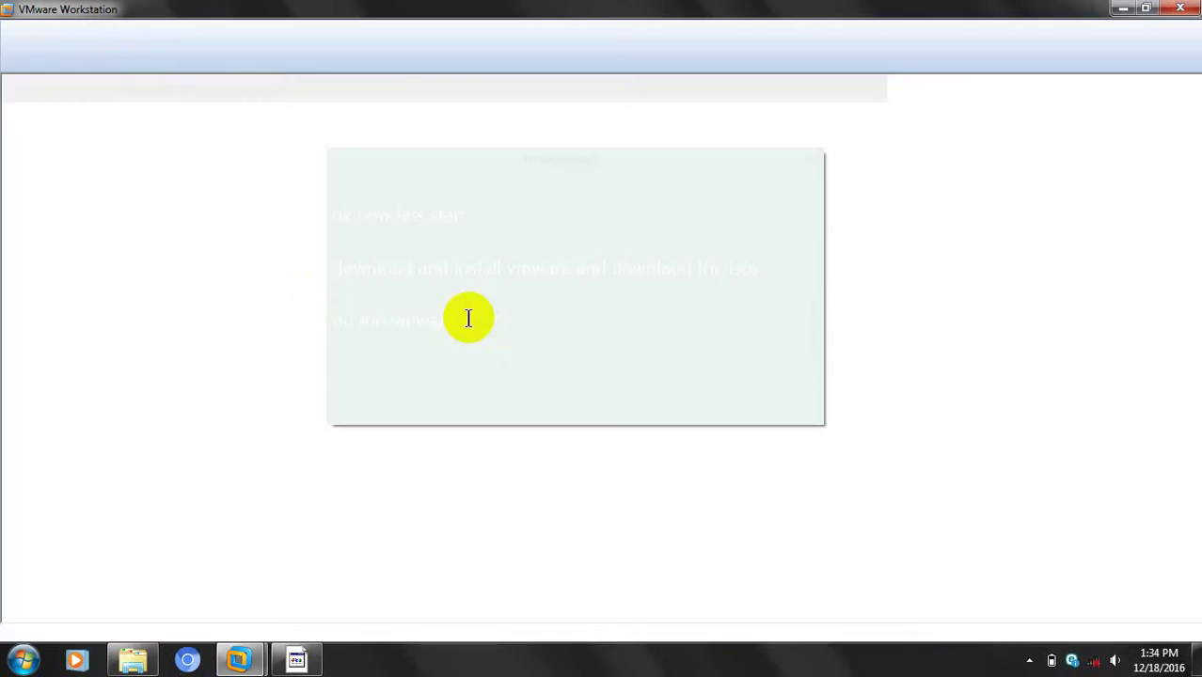
drag(497, 8, 792, 54)
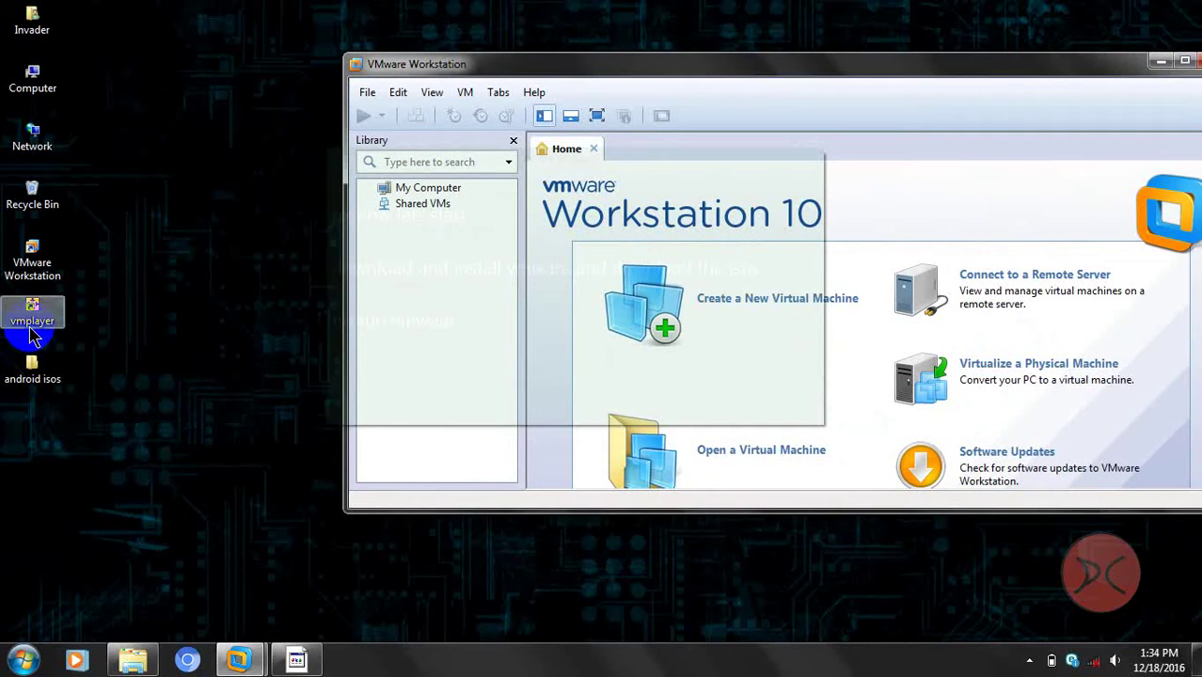
double_click(32, 324)
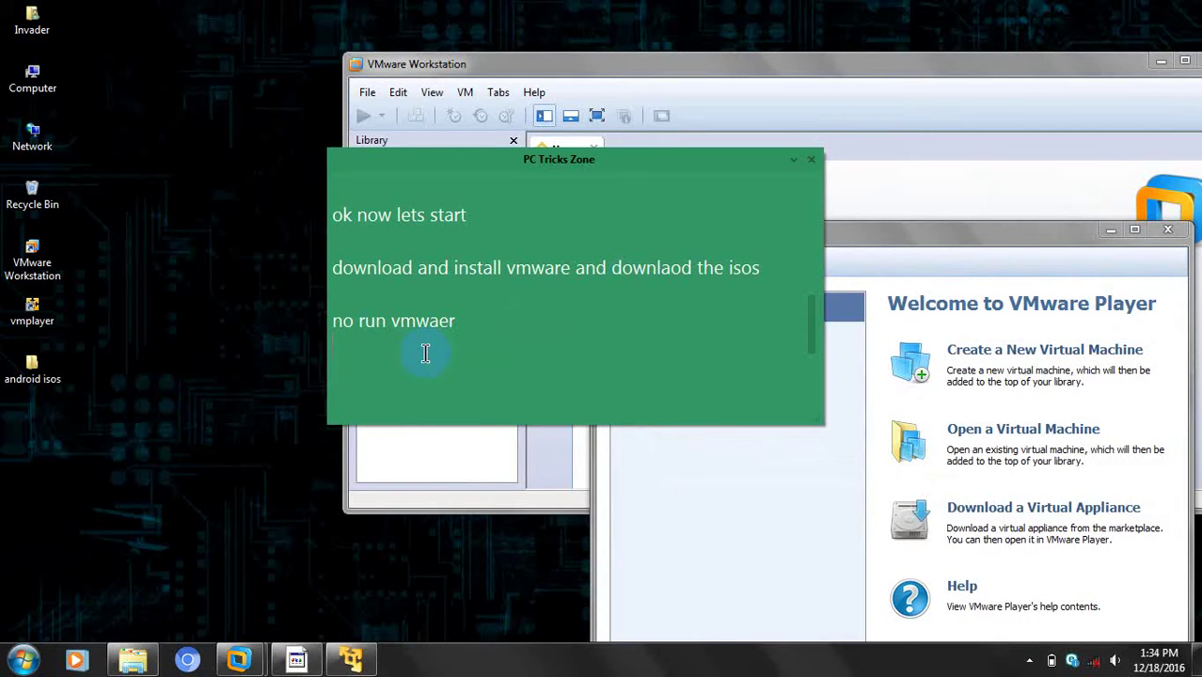
Step: Add "just to show i will use both" to the note and move the note window clear of VMware Player
text(just to show i will use both)
drag(623, 168, 317, 154)
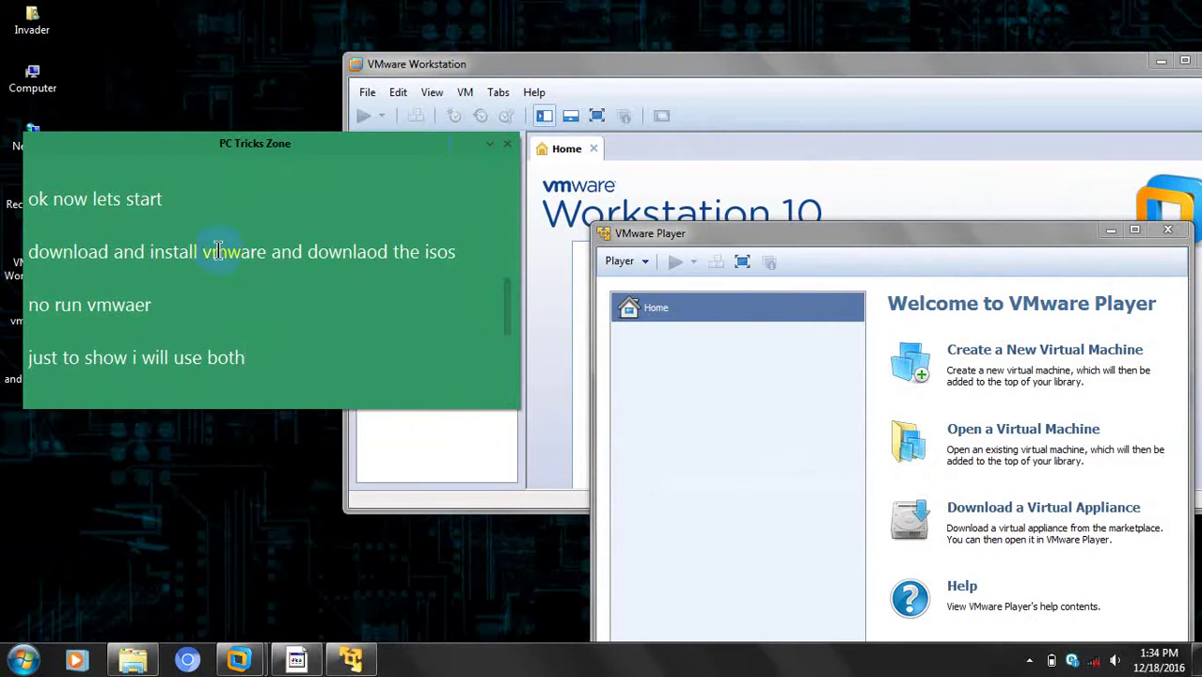
click(268, 372)
key(Return)
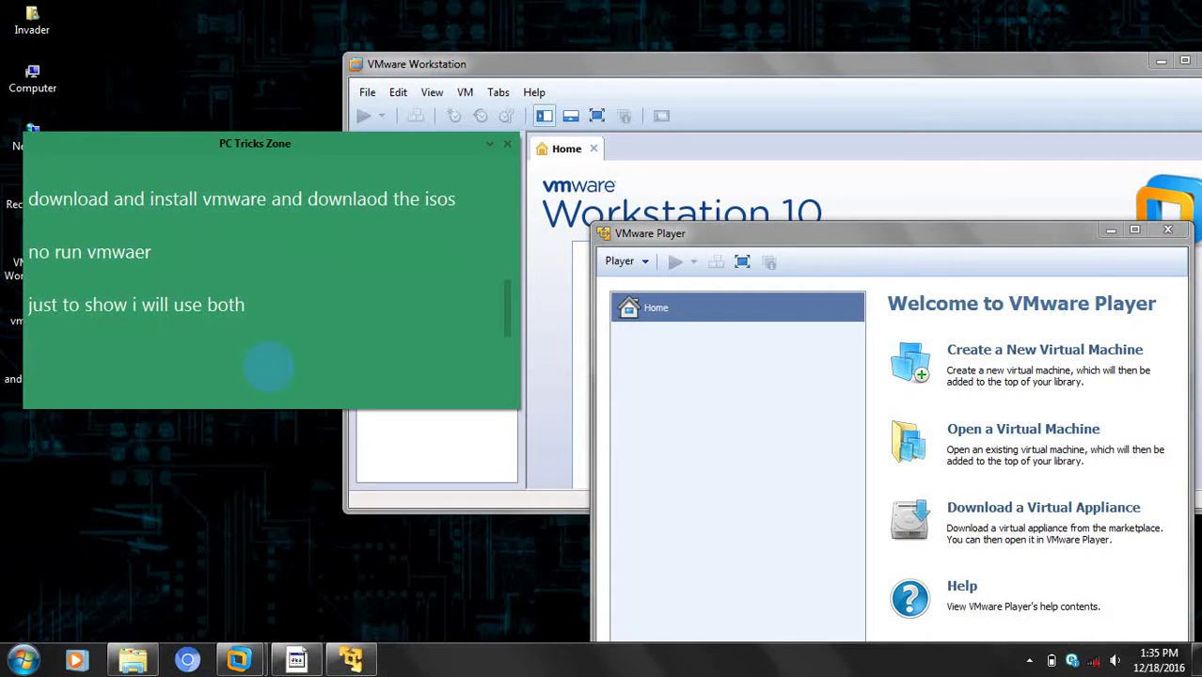
Step: Add the line "now lets create a virtual machine for our android" to the note
text(now lets create)
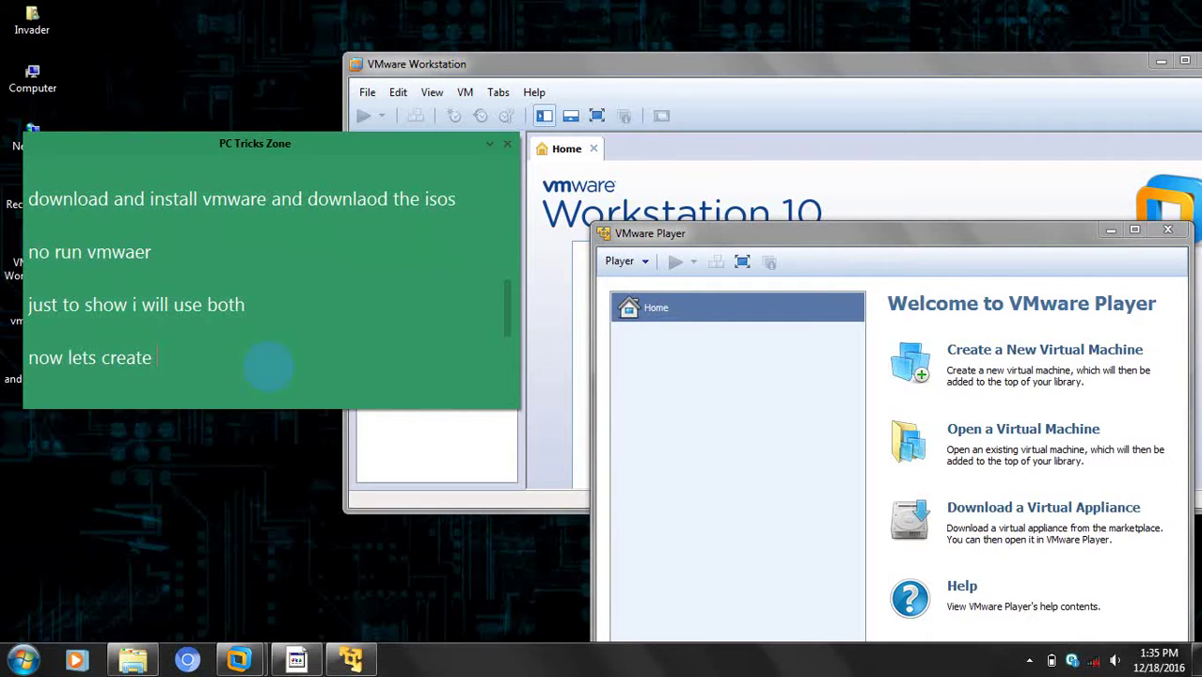
text( a virtual maching)
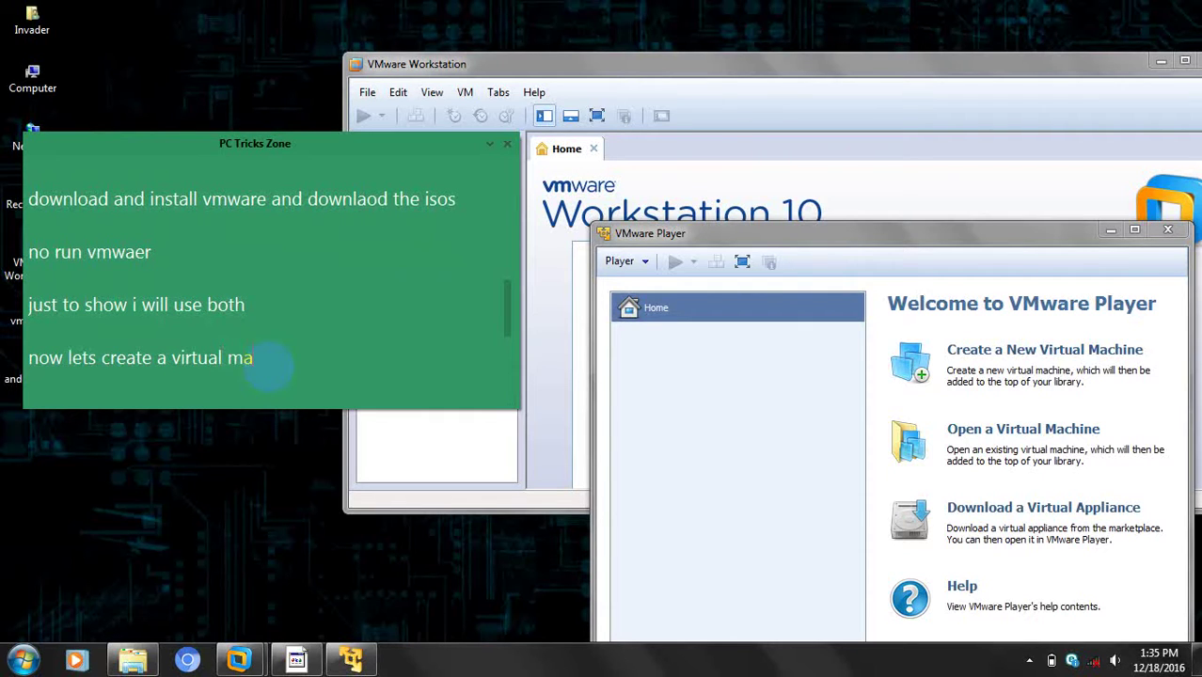
key(BackSpace)
text(e for our android)
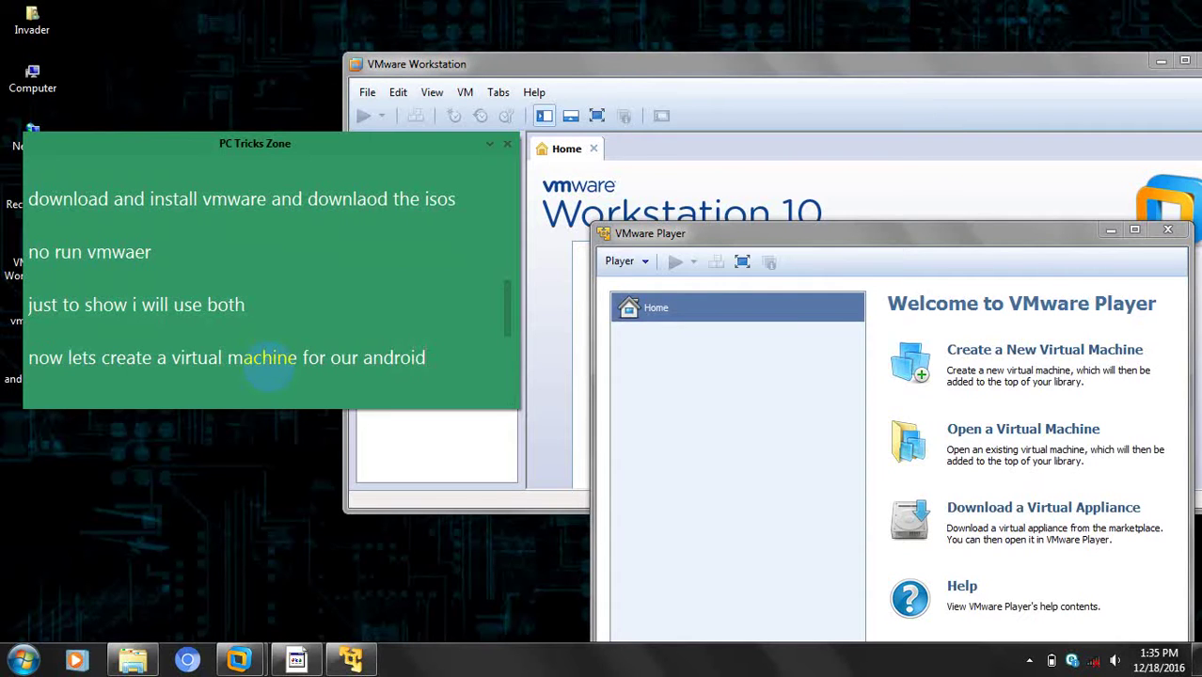
key(Return)
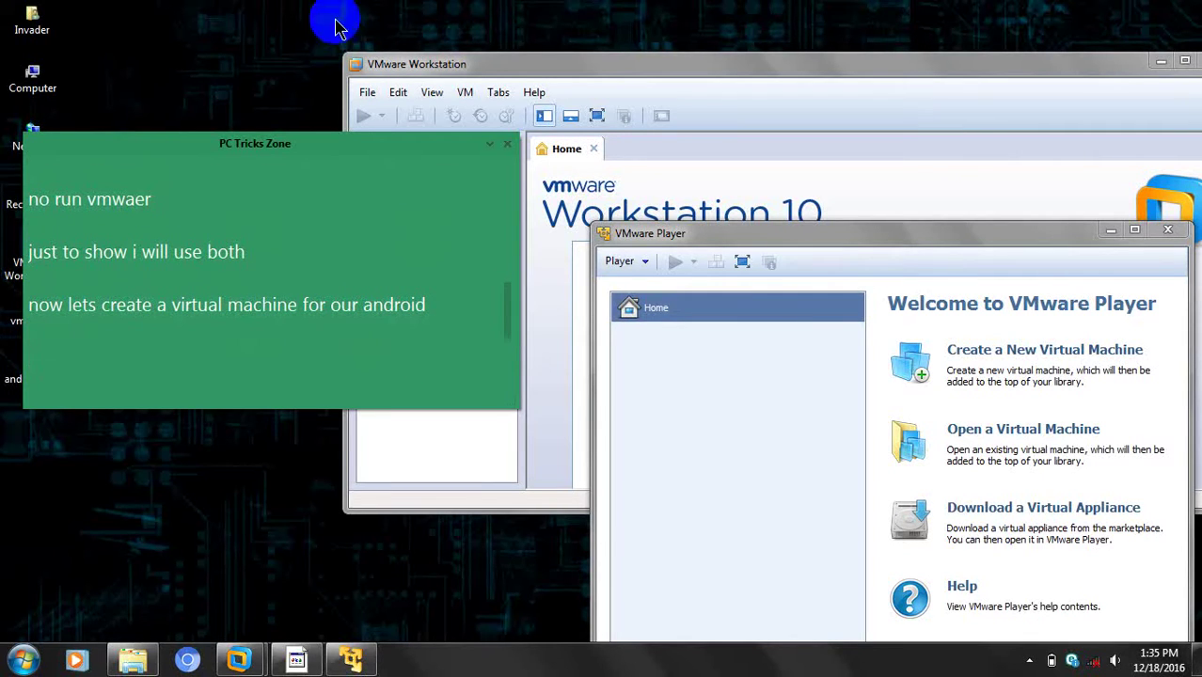
Step: Start the New Virtual Machine Wizard in both VMware Workstation and VMware Player
click(366, 93)
click(400, 115)
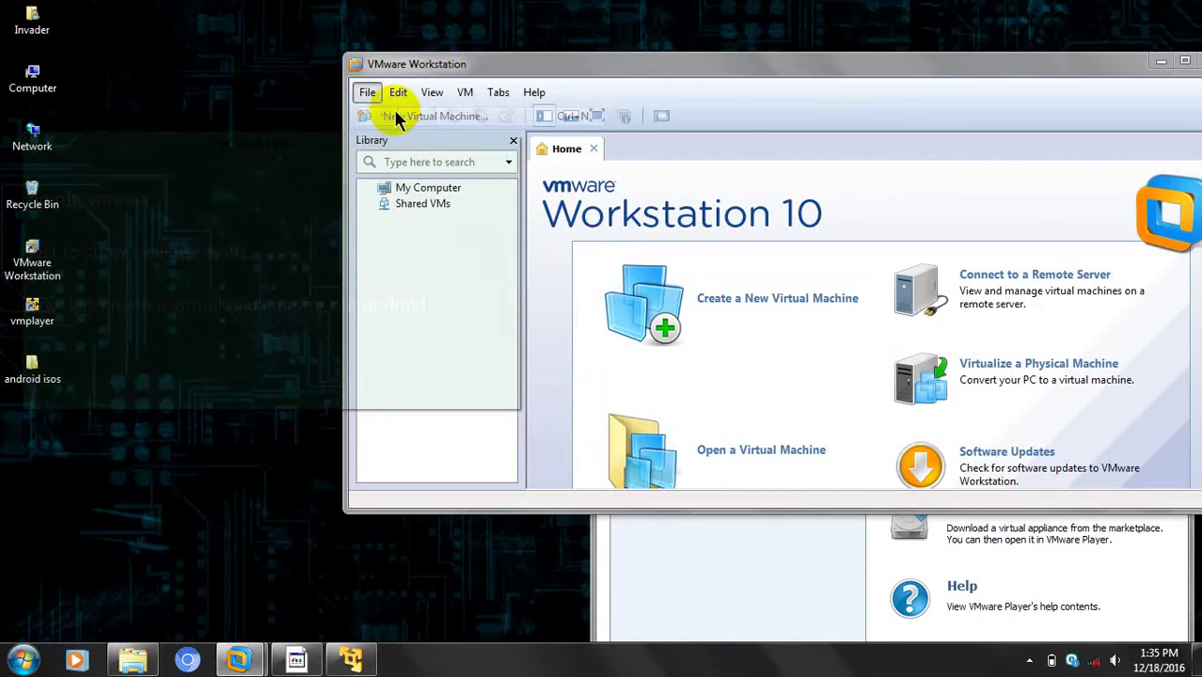
click(724, 559)
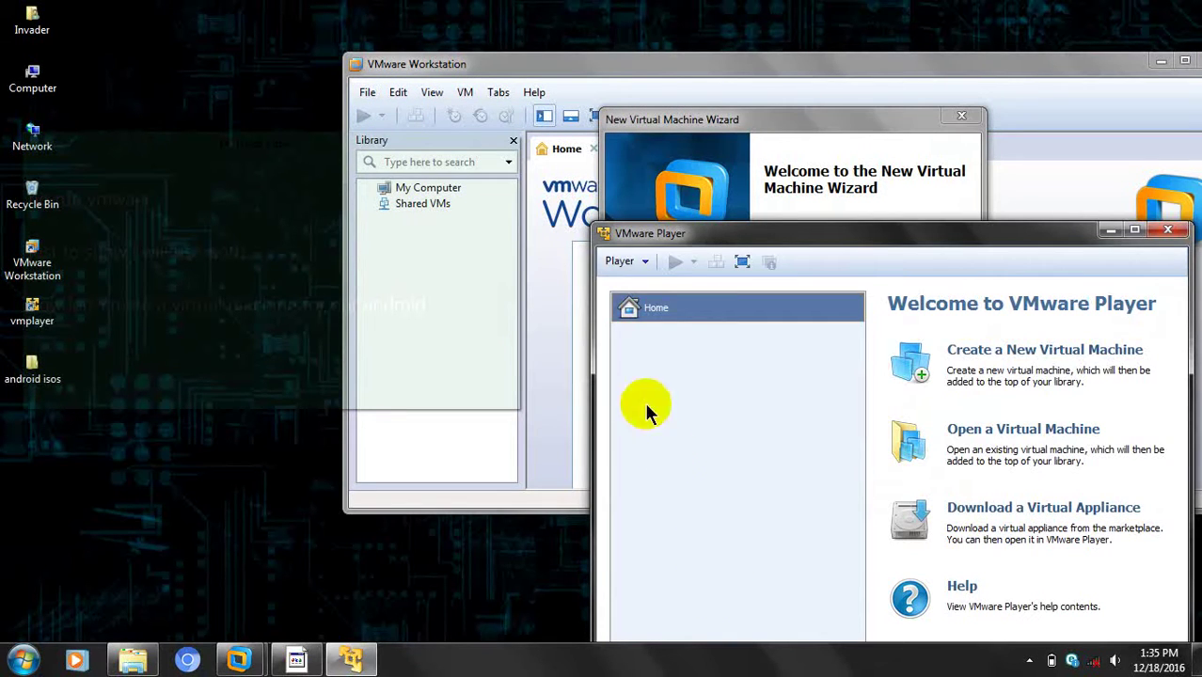
click(626, 262)
mouse_move(644, 284)
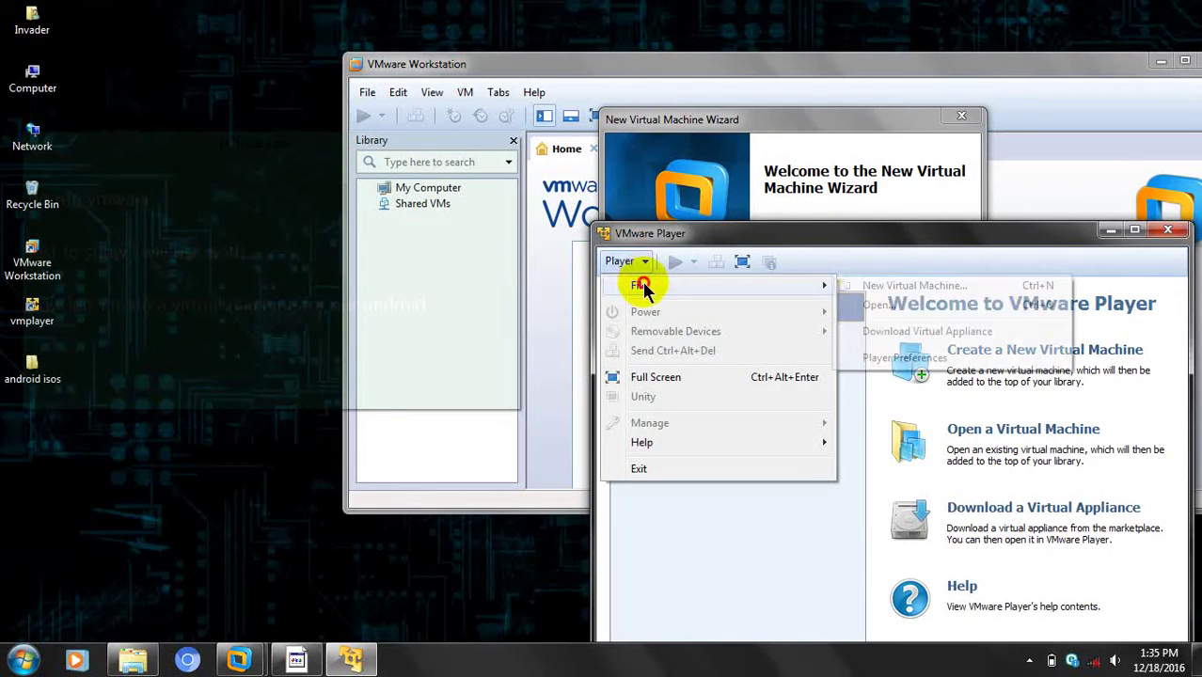
click(882, 286)
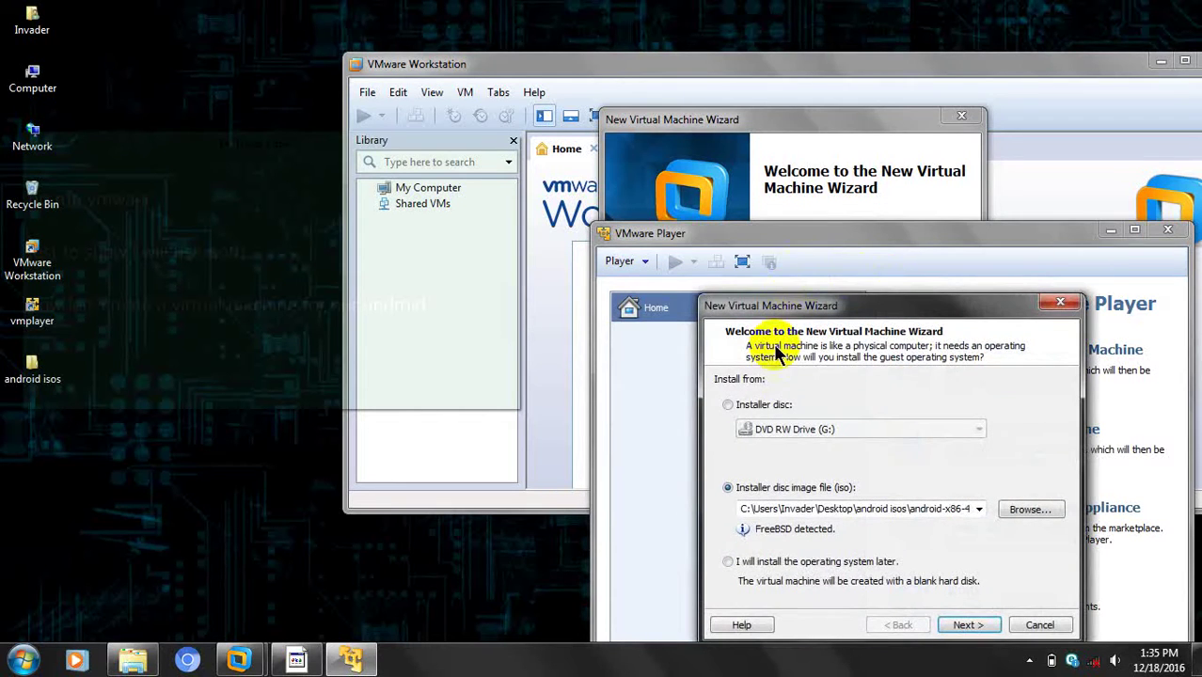
Step: In the Workstation wizard, accept the Typical configuration and select android-x86-4.4-RC1kitkat for the installer disc image file option
click(739, 197)
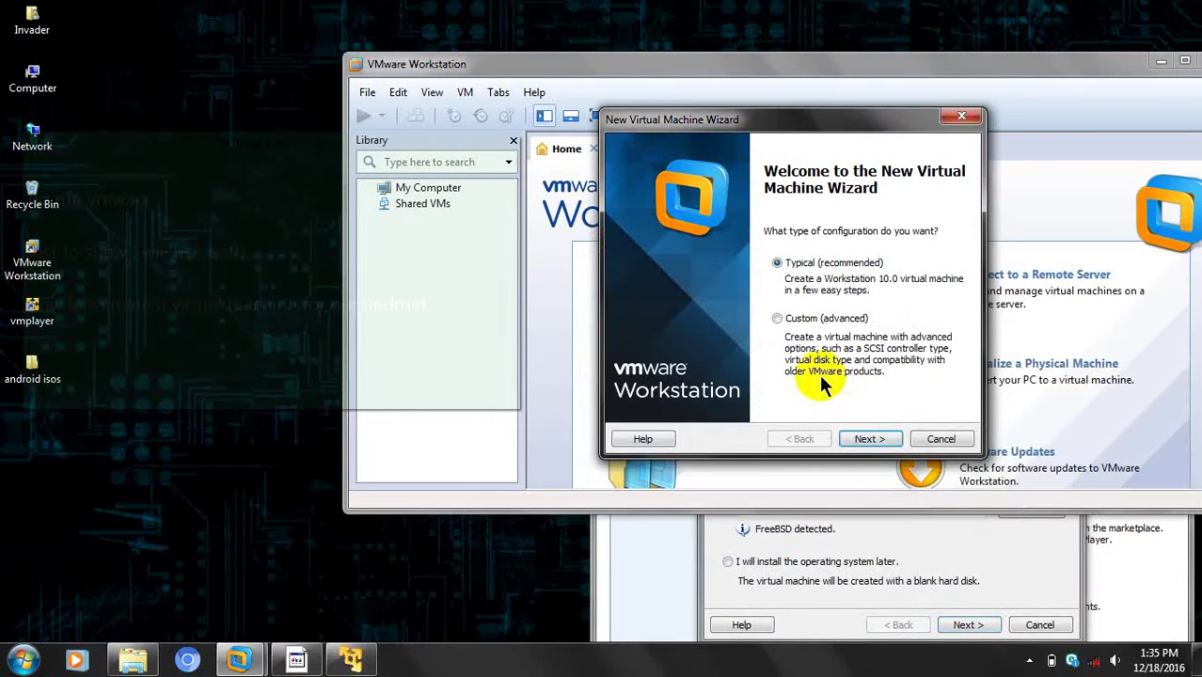
click(867, 438)
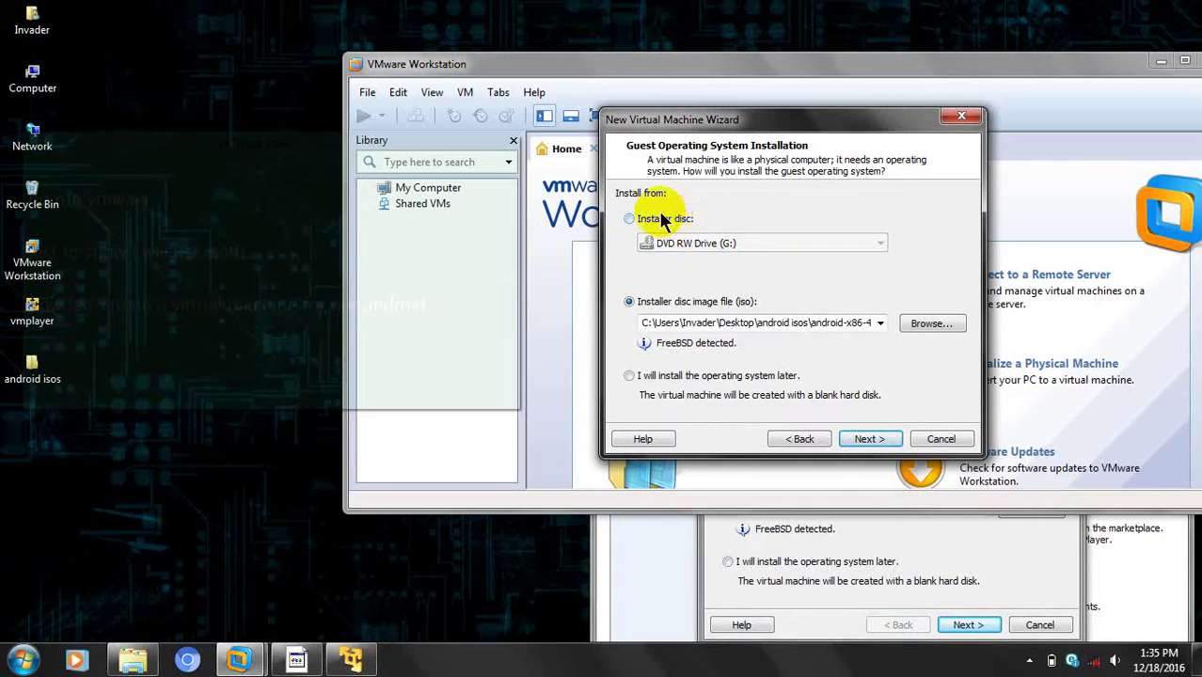
click(631, 218)
click(630, 302)
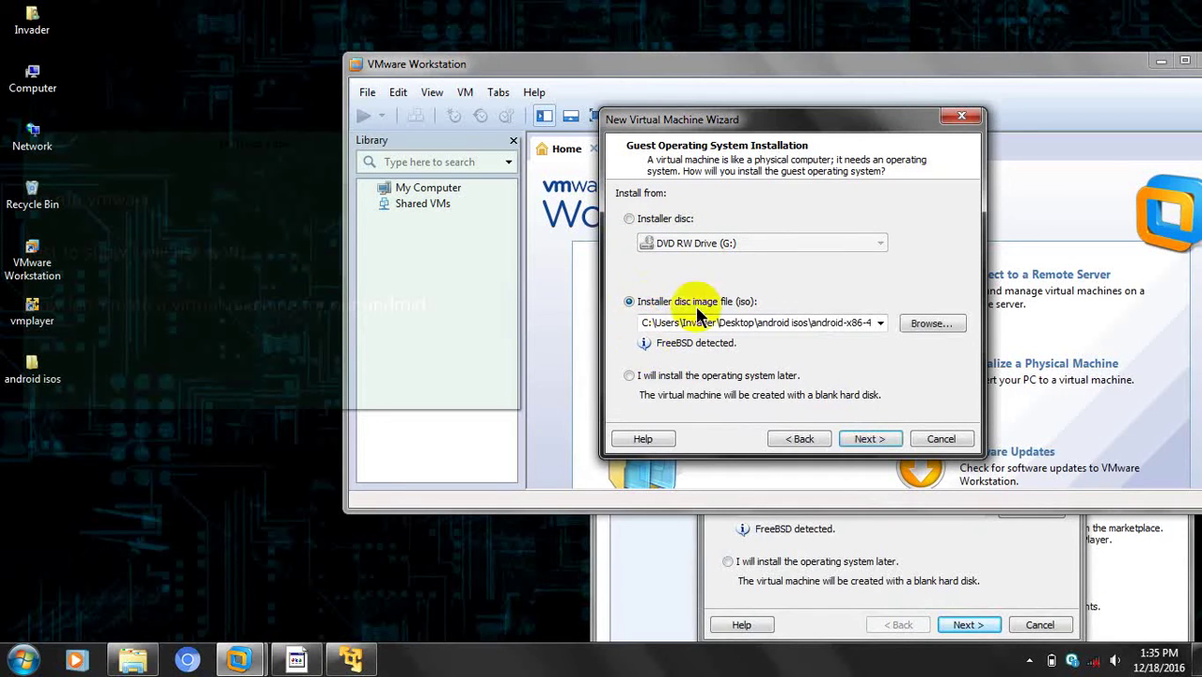
click(918, 324)
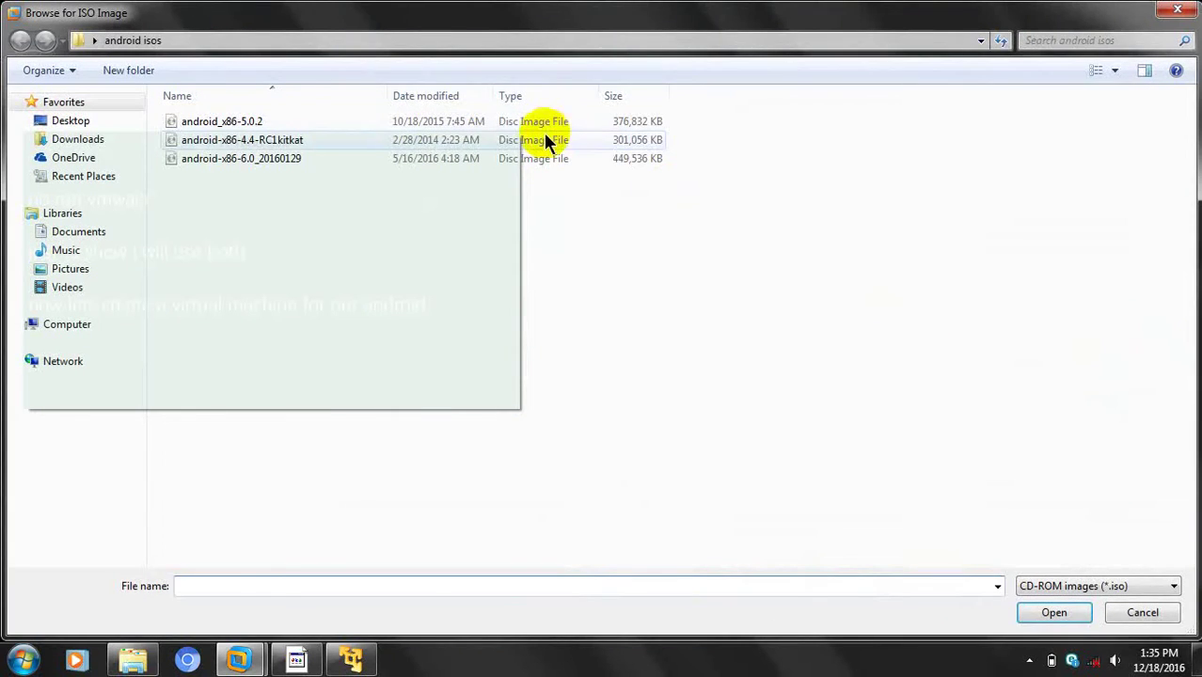
click(543, 143)
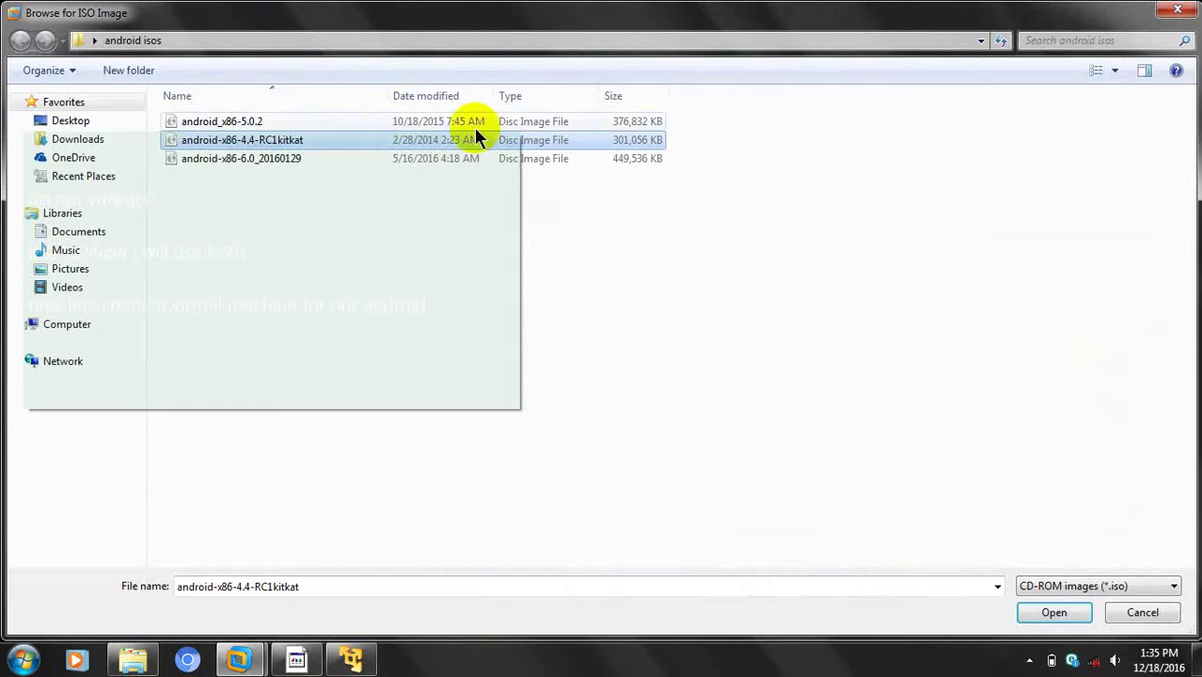
Step: Add "select your andriod iso here" to the note and open android-x86-4.4-RC1kitkat as the Workstation wizard's installer image
click(268, 281)
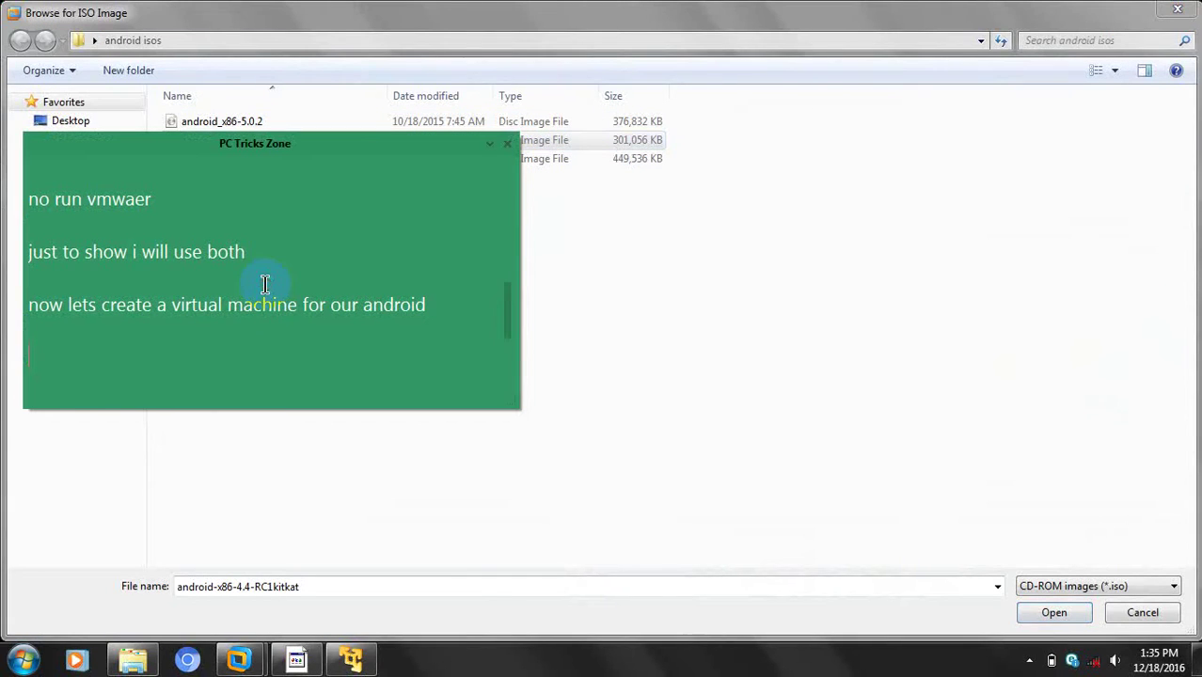
click(202, 325)
text(select your a)
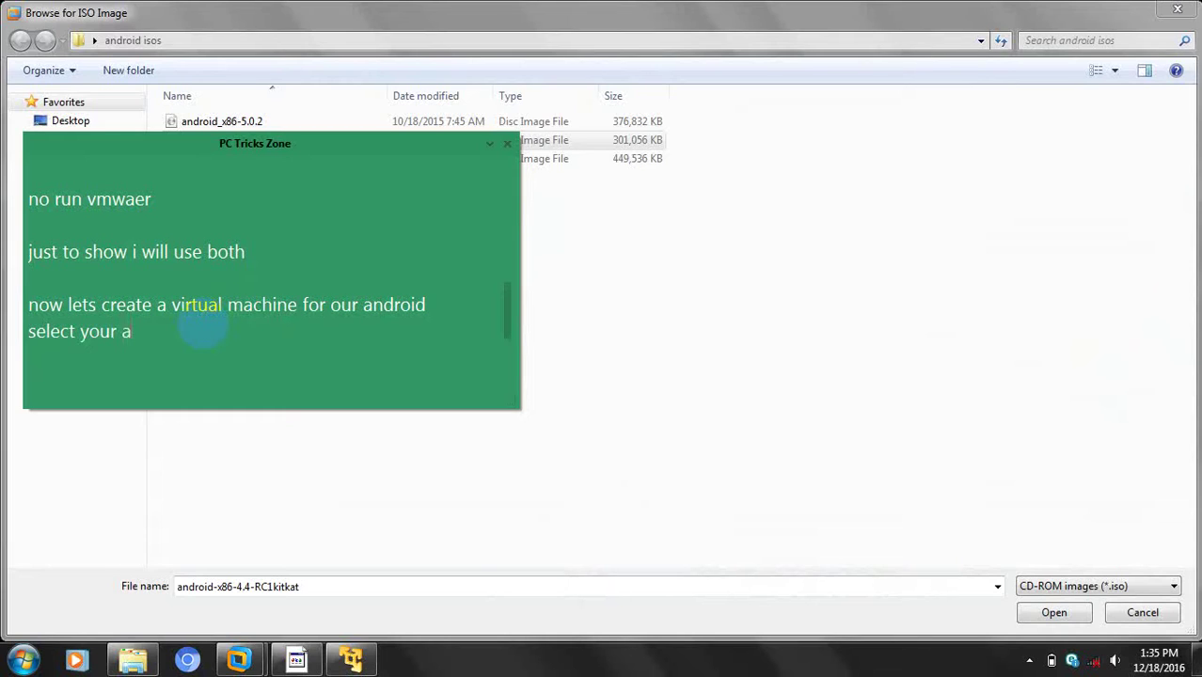
text(ndriod iso here)
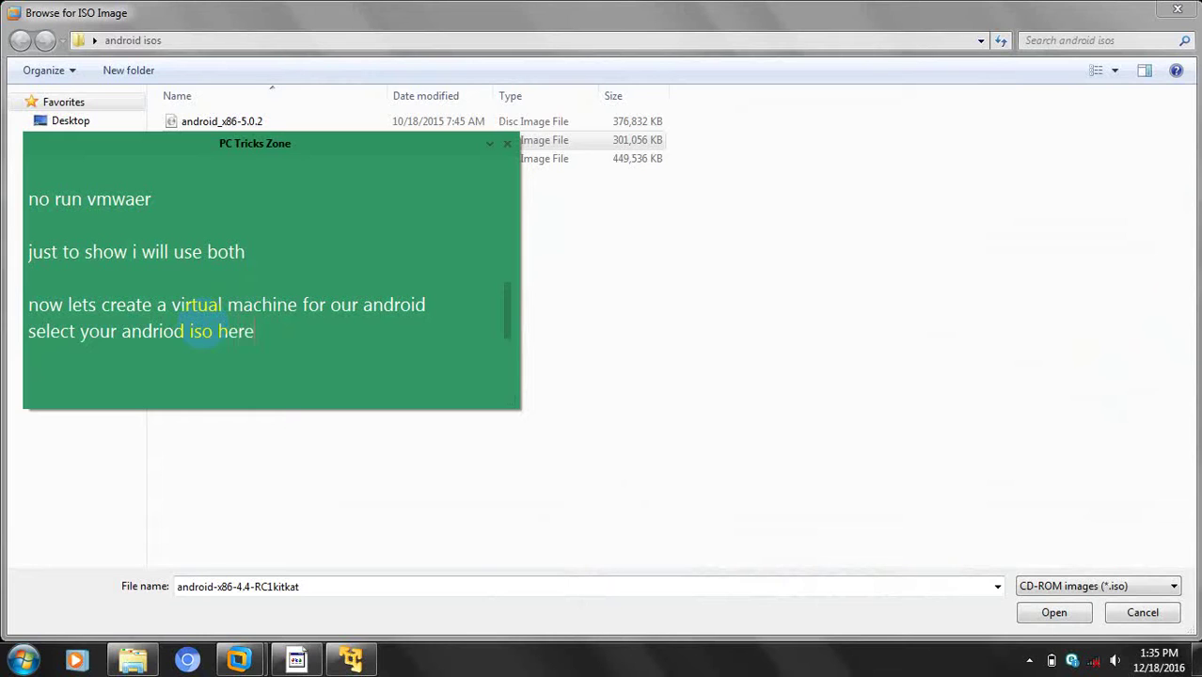
key(Return)
key(Return)
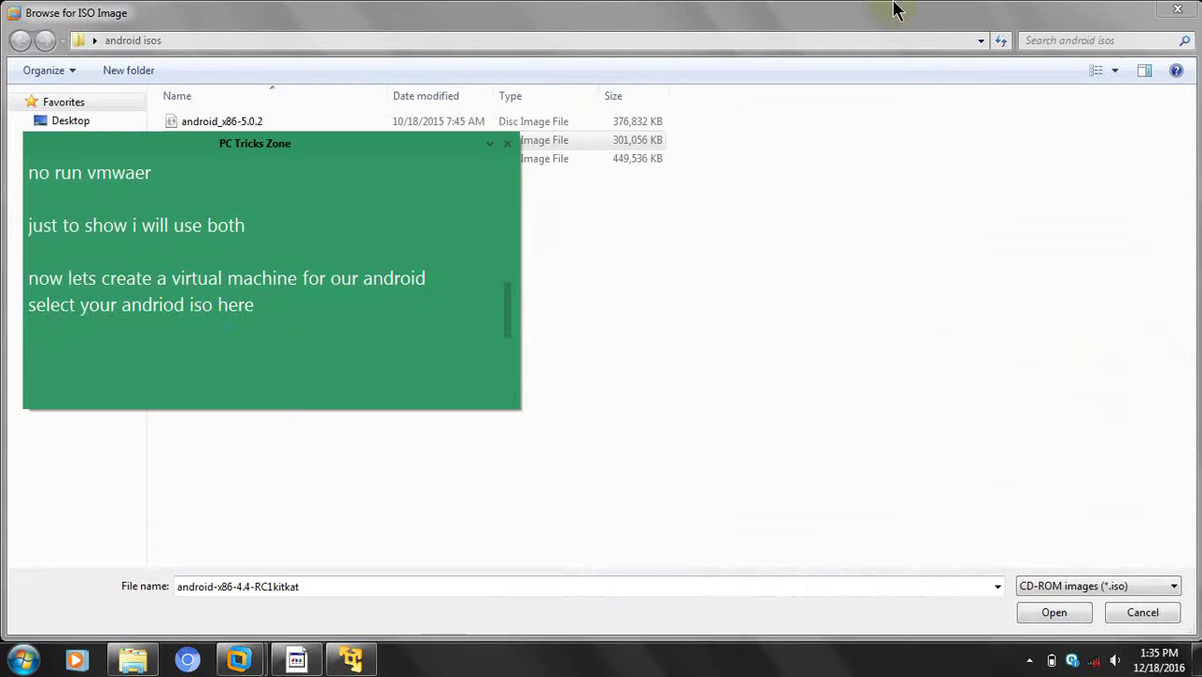
double_click(655, 145)
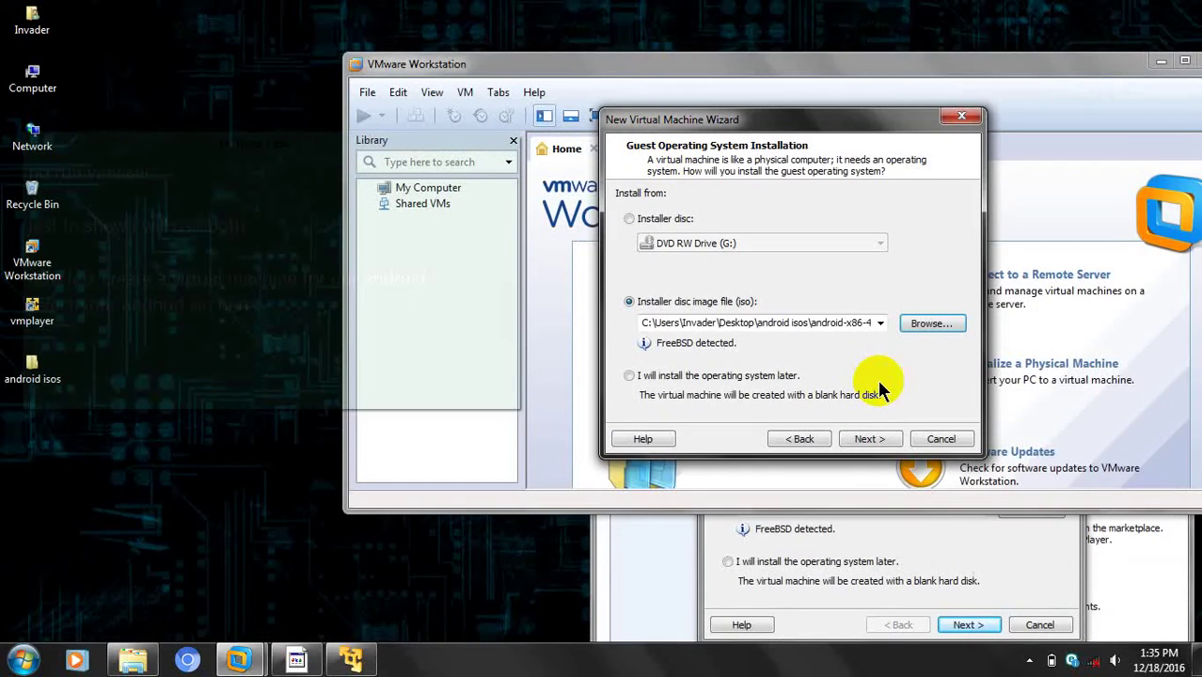
Step: Open the Android x86 4.4 ISO as the Player wizard's installer image and advance both wizards to virtual machine naming
click(866, 438)
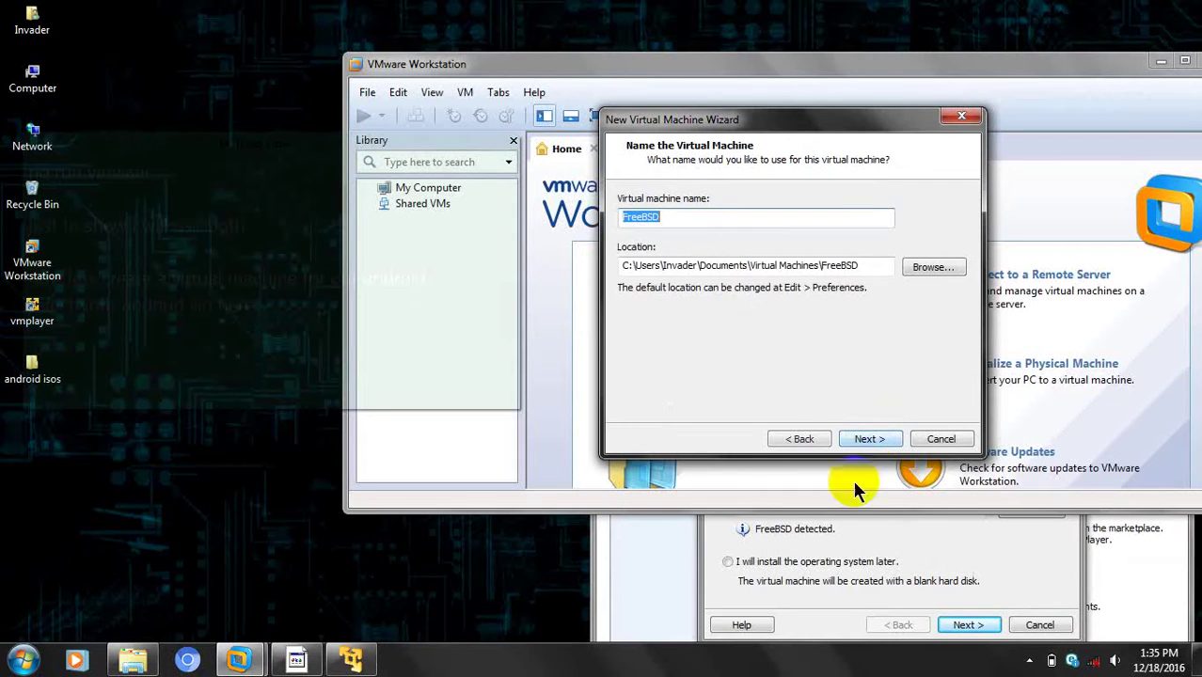
click(959, 588)
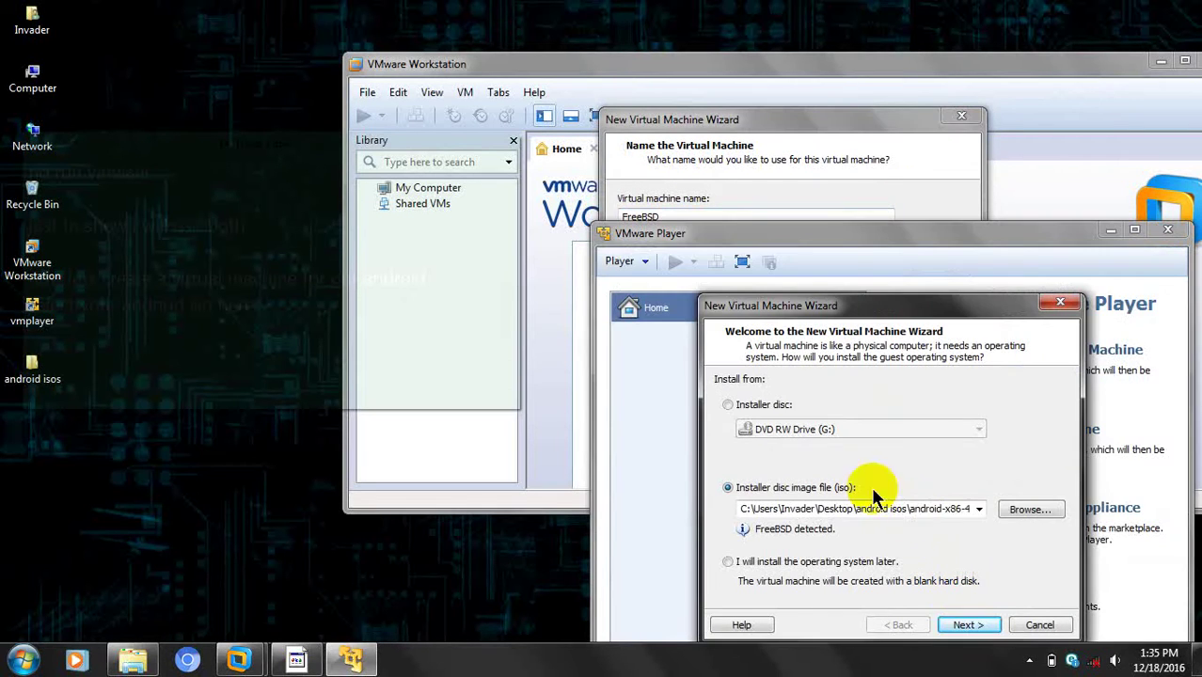
click(1028, 505)
double_click(820, 329)
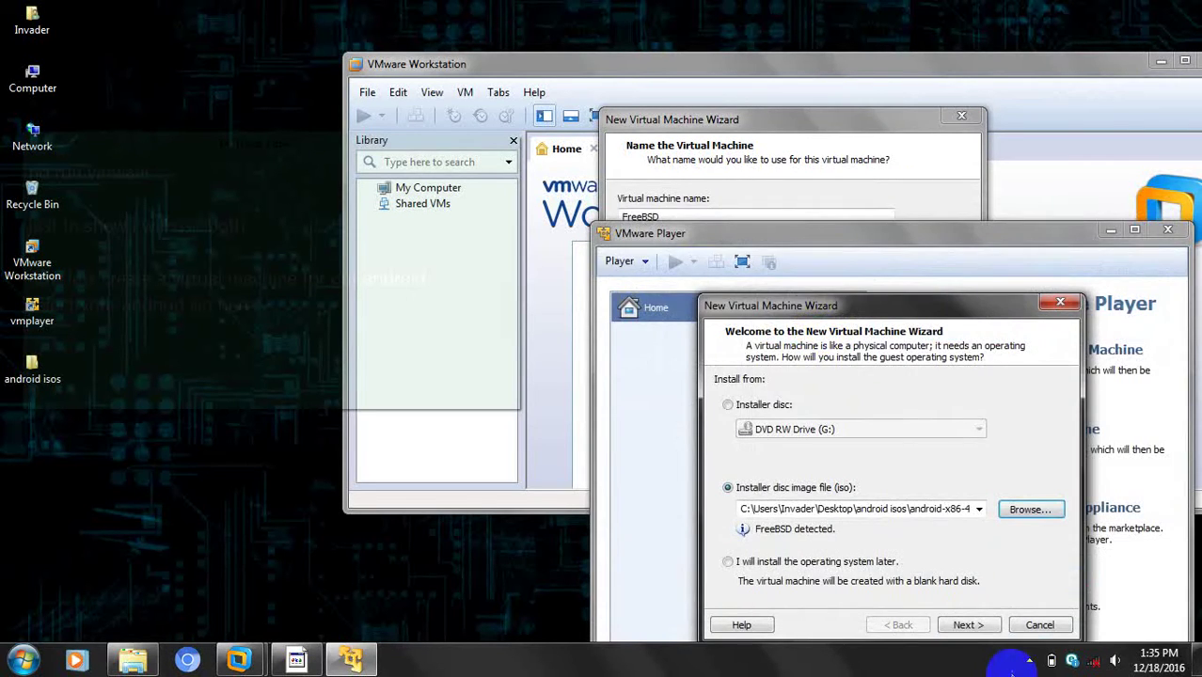
click(965, 625)
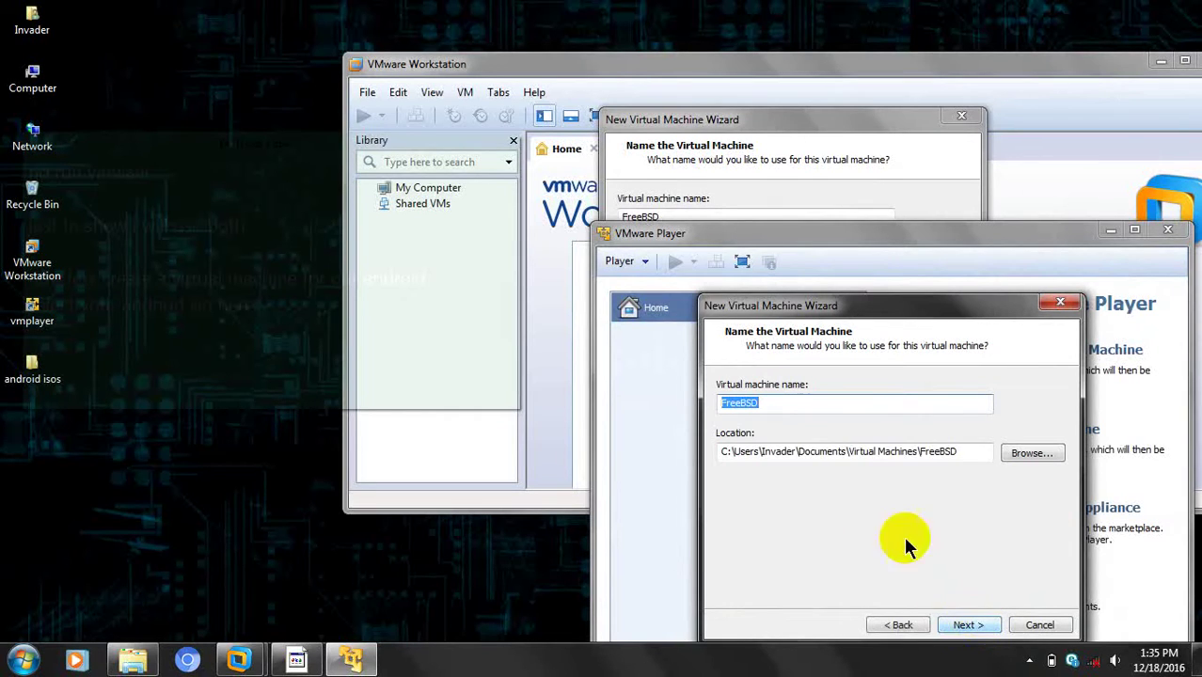
Step: Add the line "Name for your vm, change it or just leave it as it is" to the note
click(422, 314)
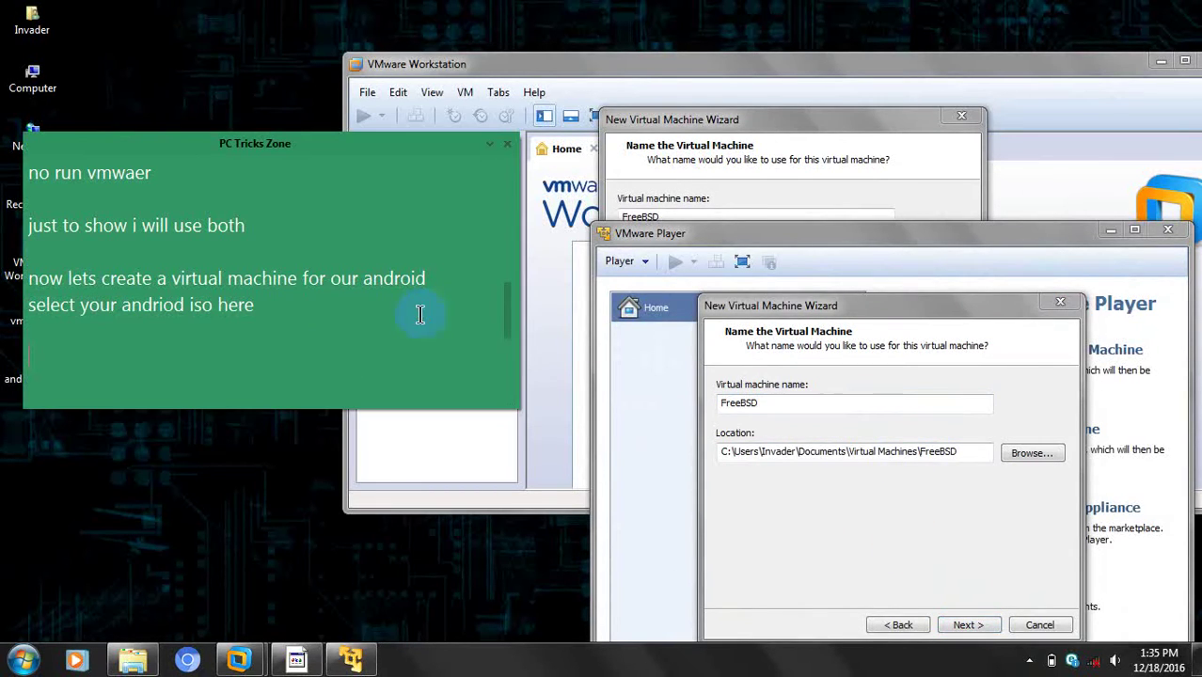
scroll(268, 370, down, 1)
click(211, 347)
text(Name for your vm, change)
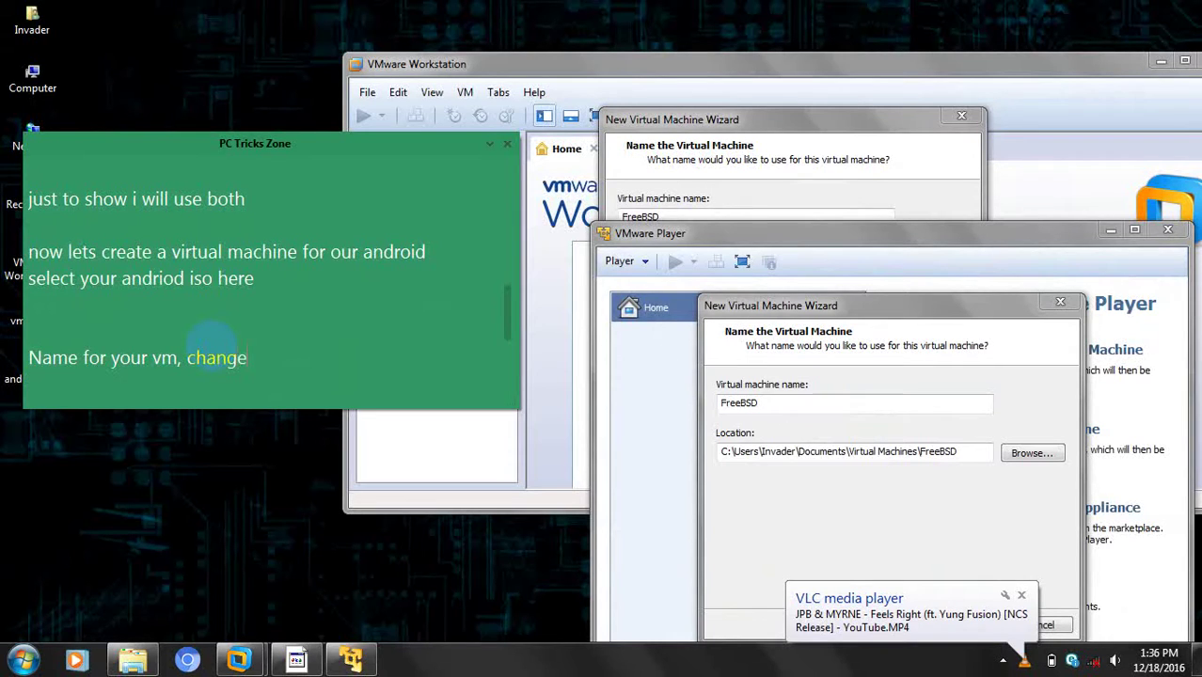
text( it or )
text(jsu)
key(BackSpace)
key(BackSpace)
text(ust leace)
key(BackSpace)
key(BackSpace)
text(ve it as it is)
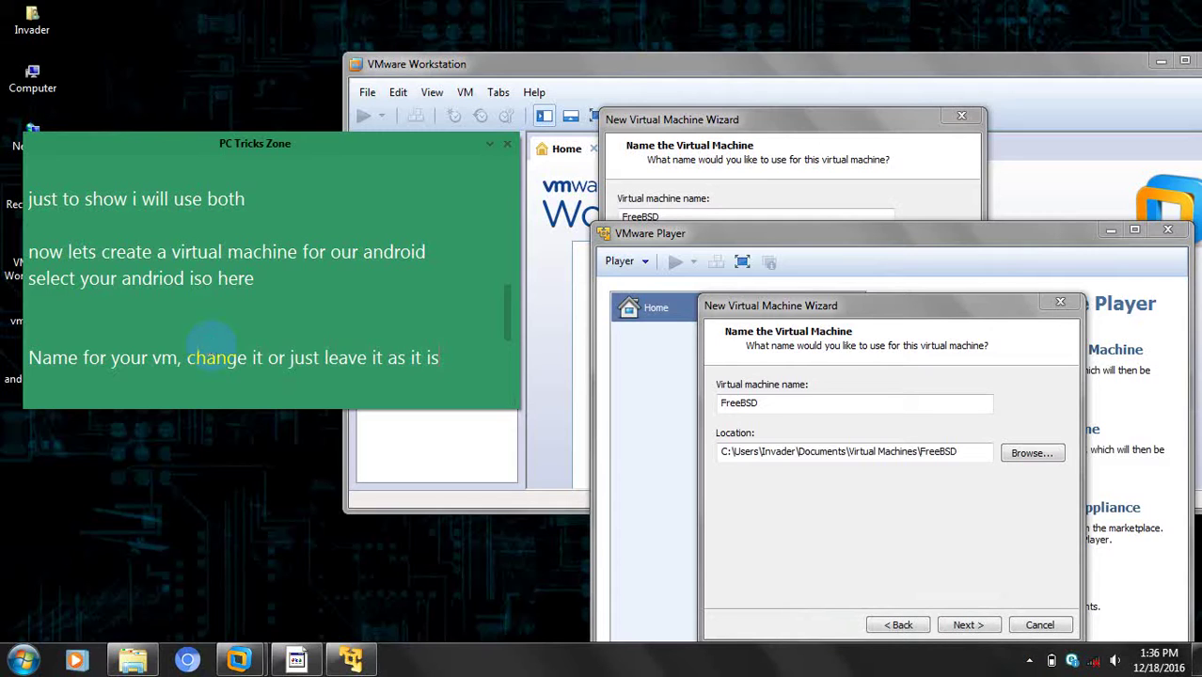
Step: Extend the note's virtual machine name line with "and same for the location also" and start a new line below
text( and for)
key(BackSpace)
key(BackSpace)
key(BackSpace)
key(BackSpace)
text(same for the location a)
key(BackSpace)
text(also)
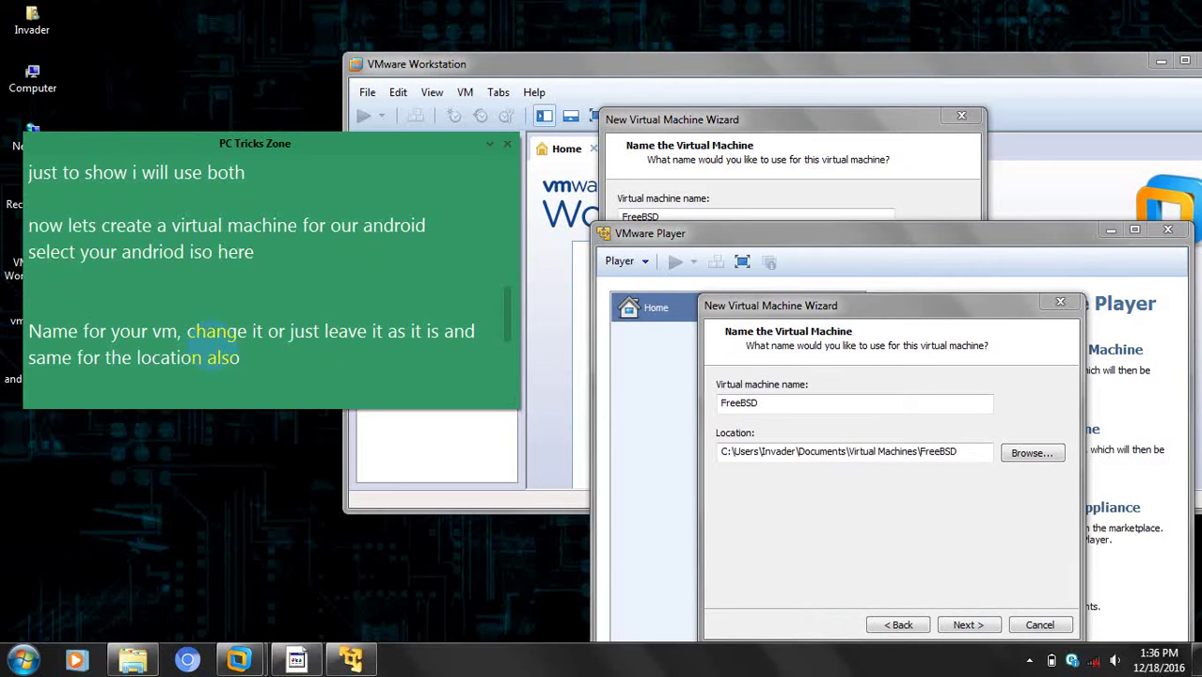
scroll(214, 355, down, 1)
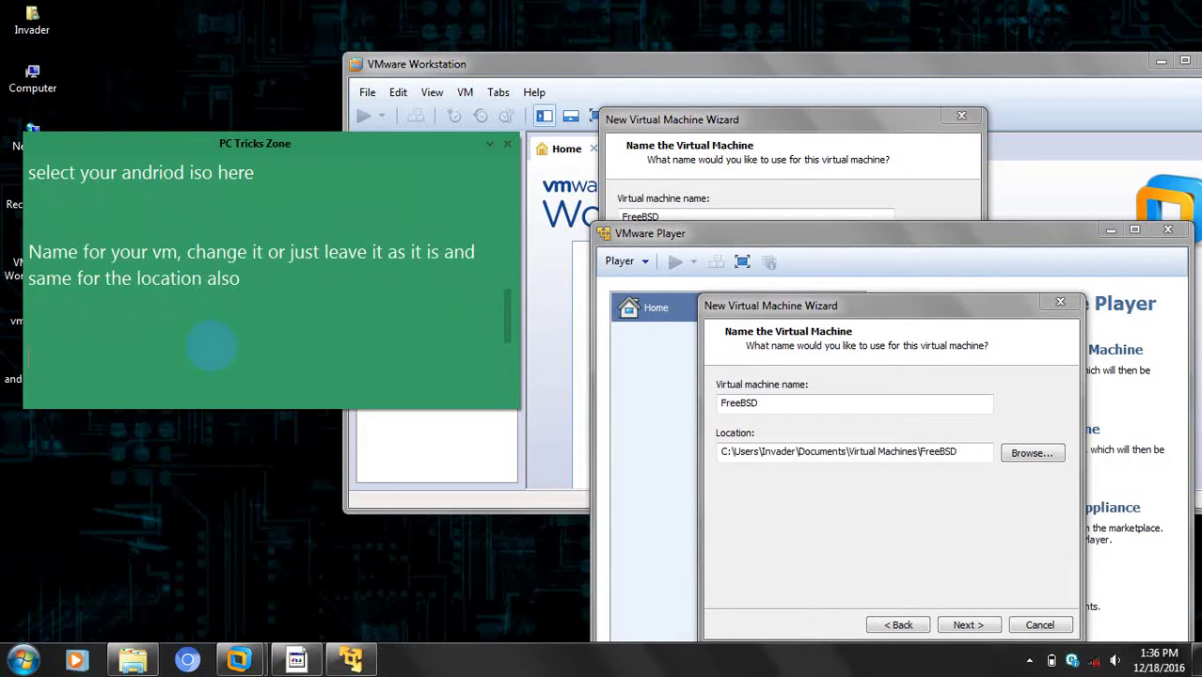
Step: Name the virtual machine ndroid11 in the Player wizard and android in the Workstation wizard, advancing both to disk capacity
double_click(818, 410)
text(ndroid11)
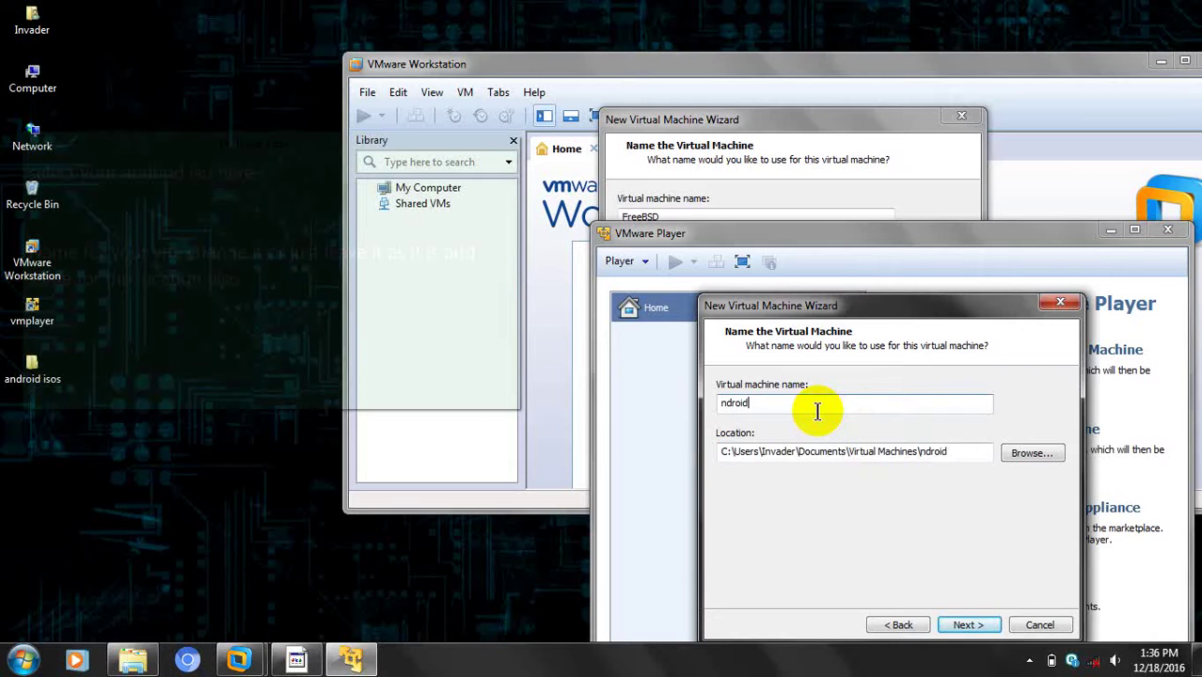
click(966, 625)
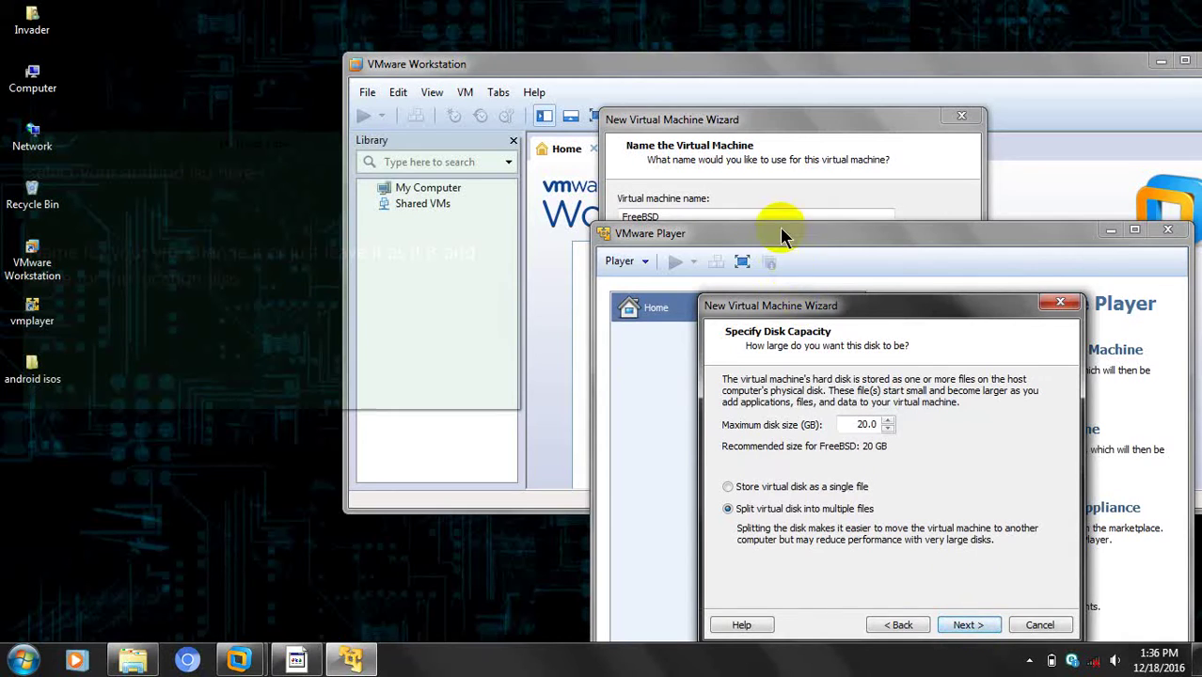
click(788, 186)
text(android)
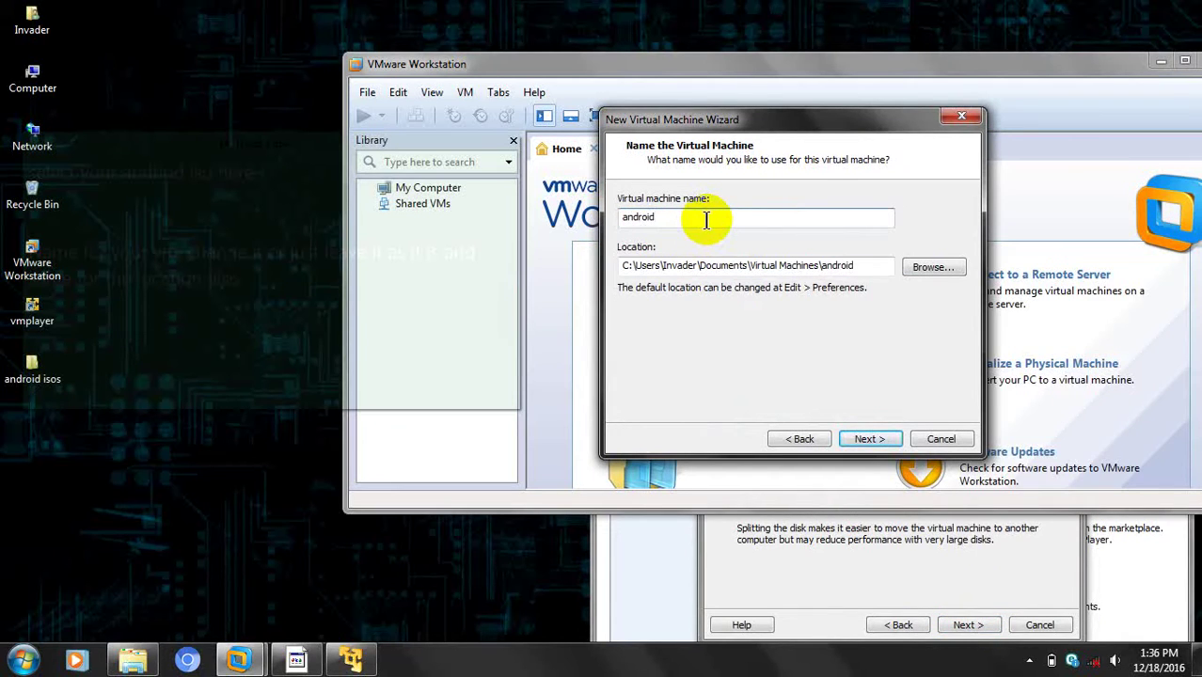
click(852, 442)
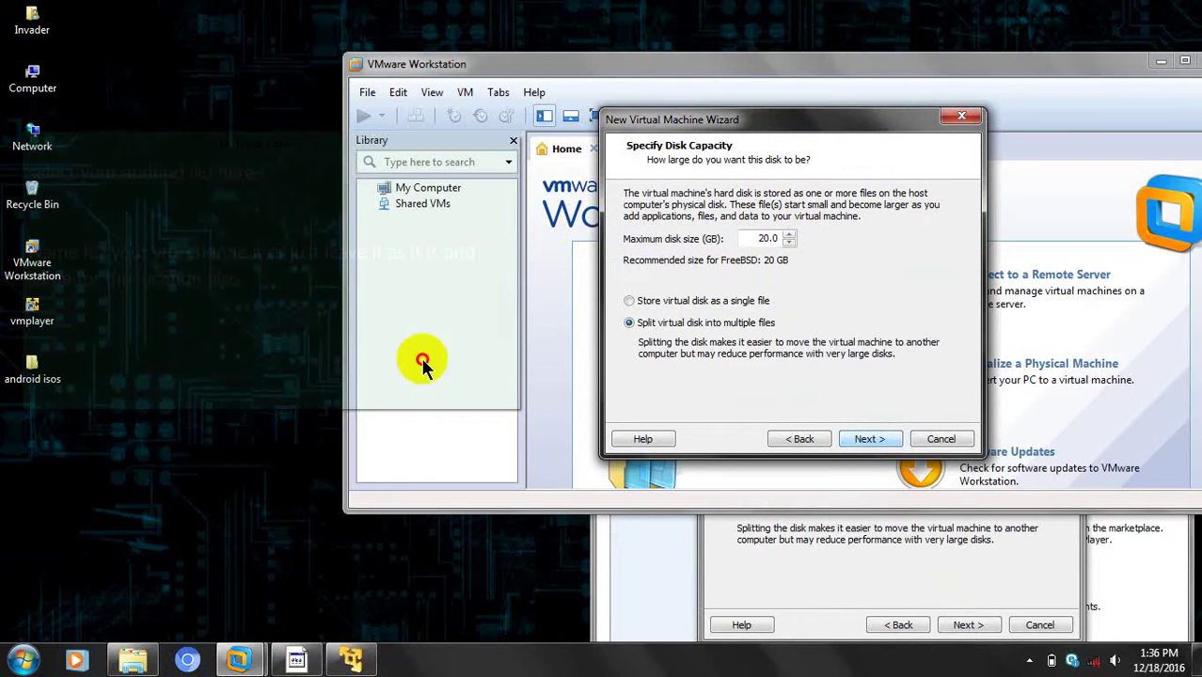
Step: Add "leave these" to the note and accept the default 20 GB split disk in both wizards
click(299, 325)
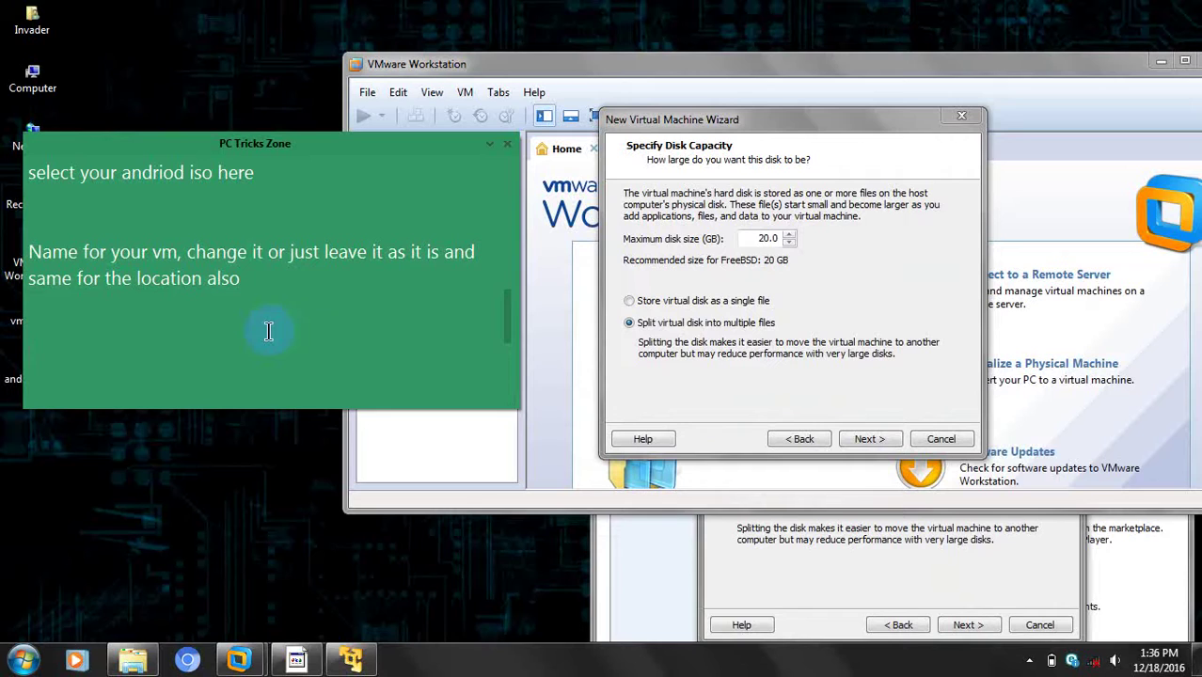
text(leave these)
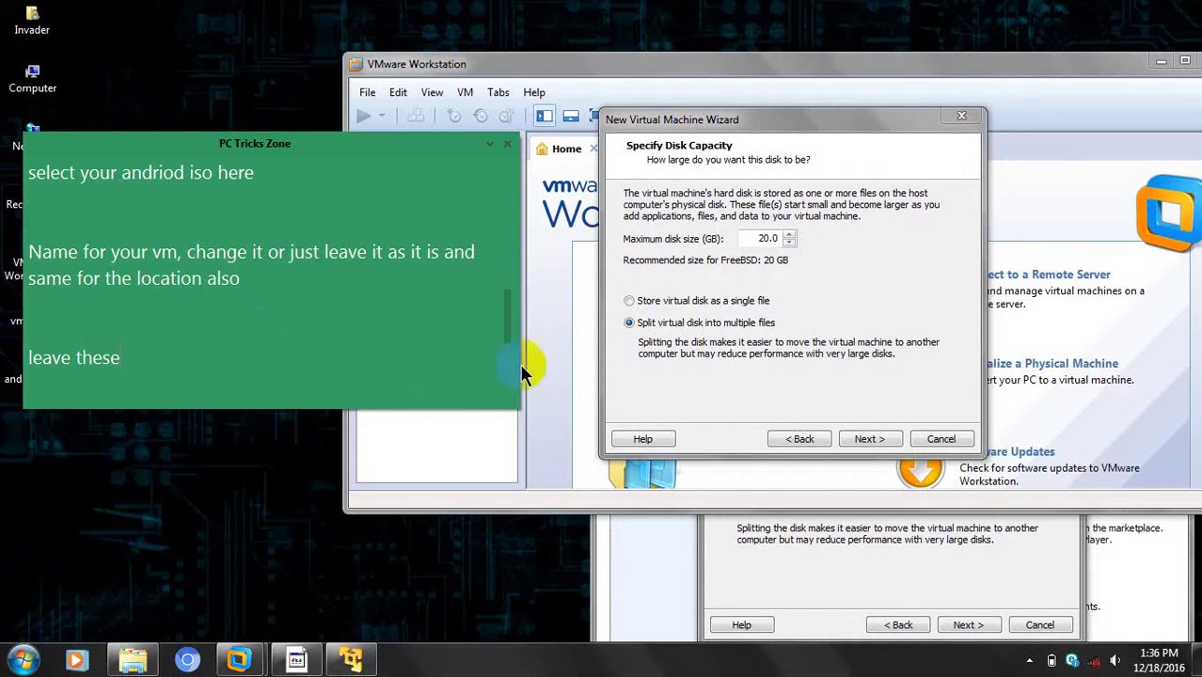
click(856, 437)
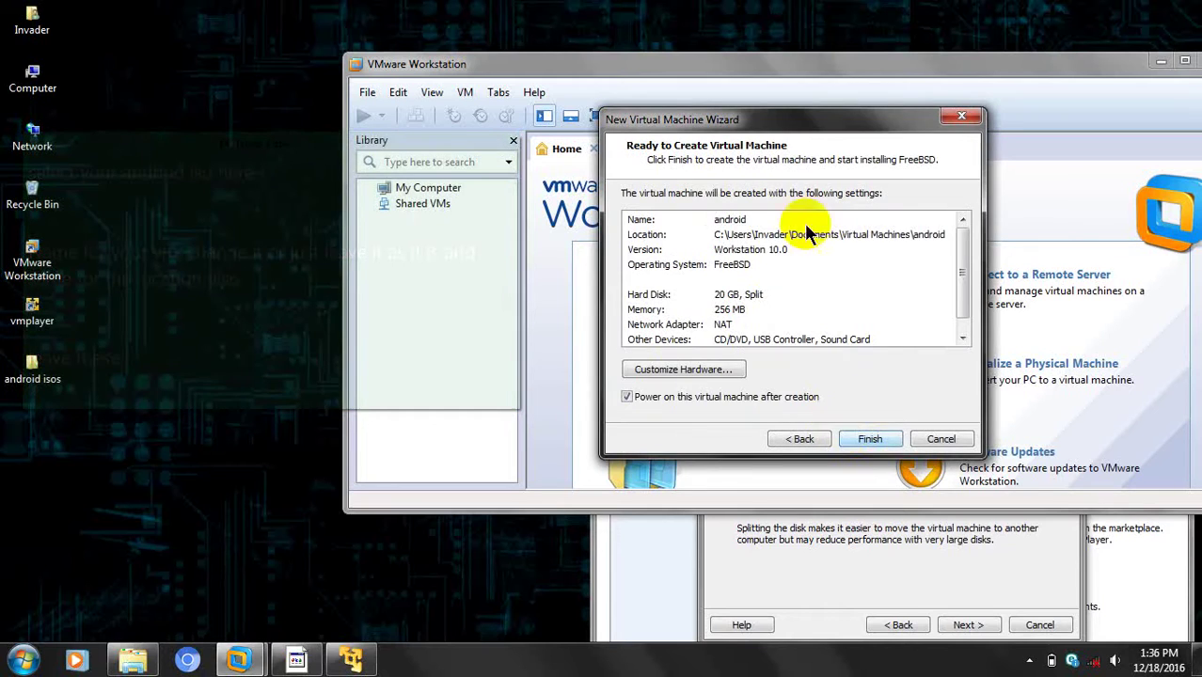
click(771, 581)
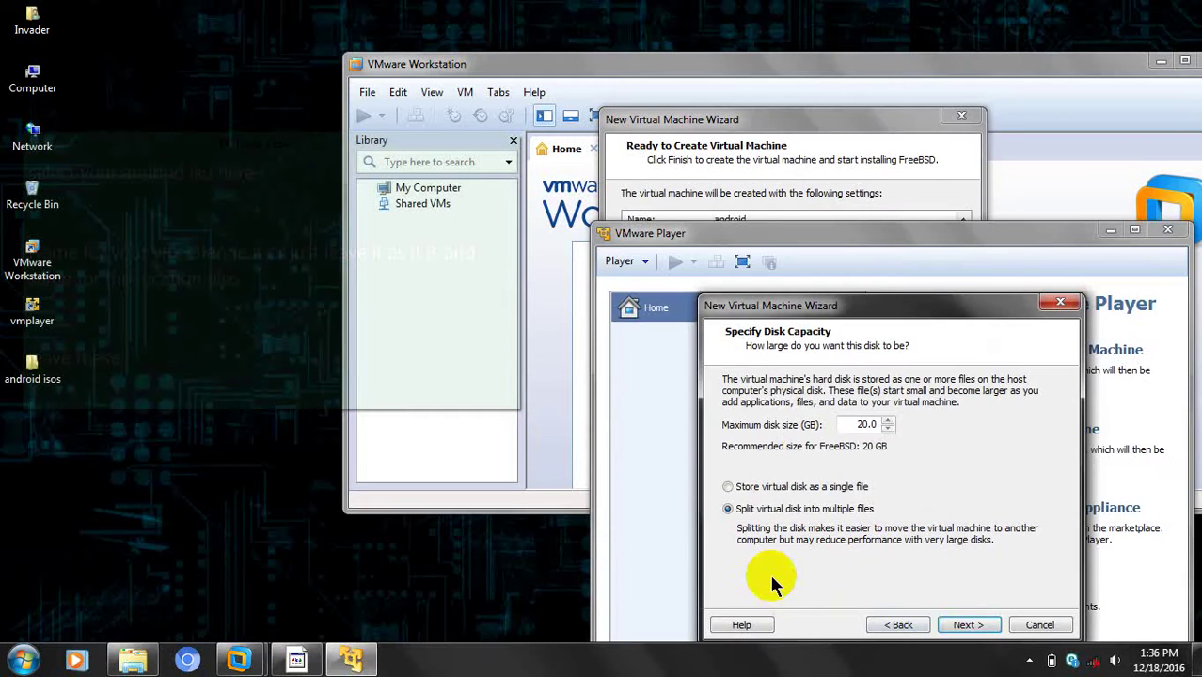
click(968, 624)
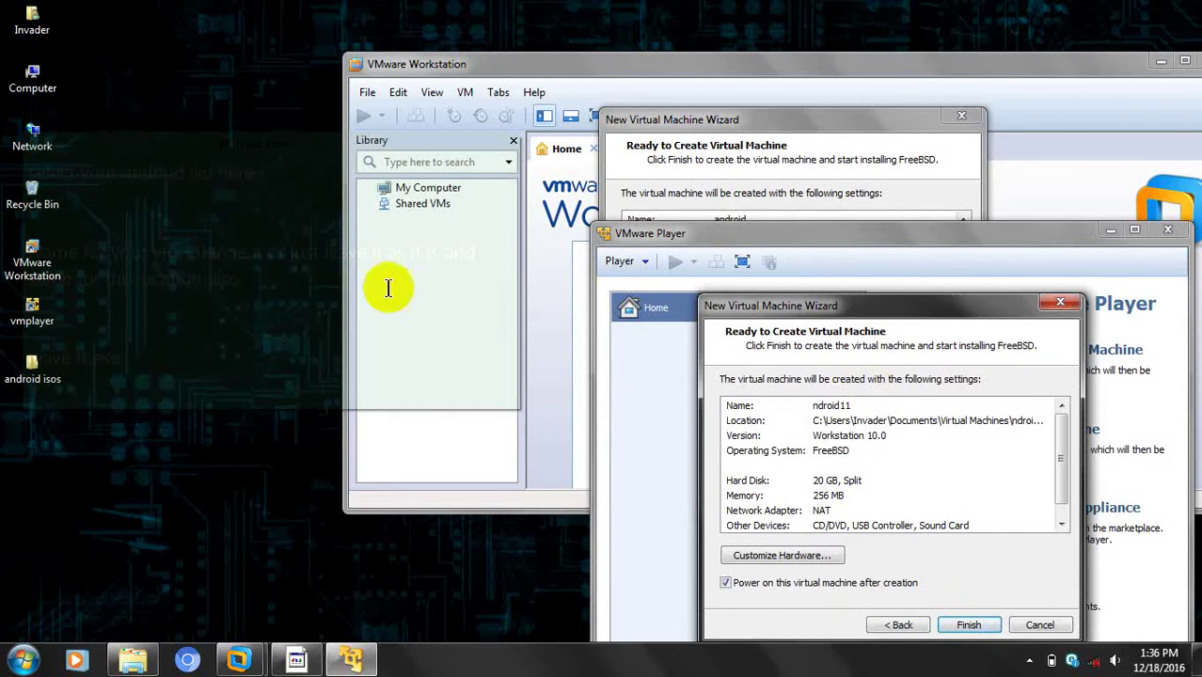
Step: Add "now everting is same in both so i will just go with workstation" to the note and close VMware Player with its wizard
mouse_move(341, 304)
scroll(287, 324, down, 2)
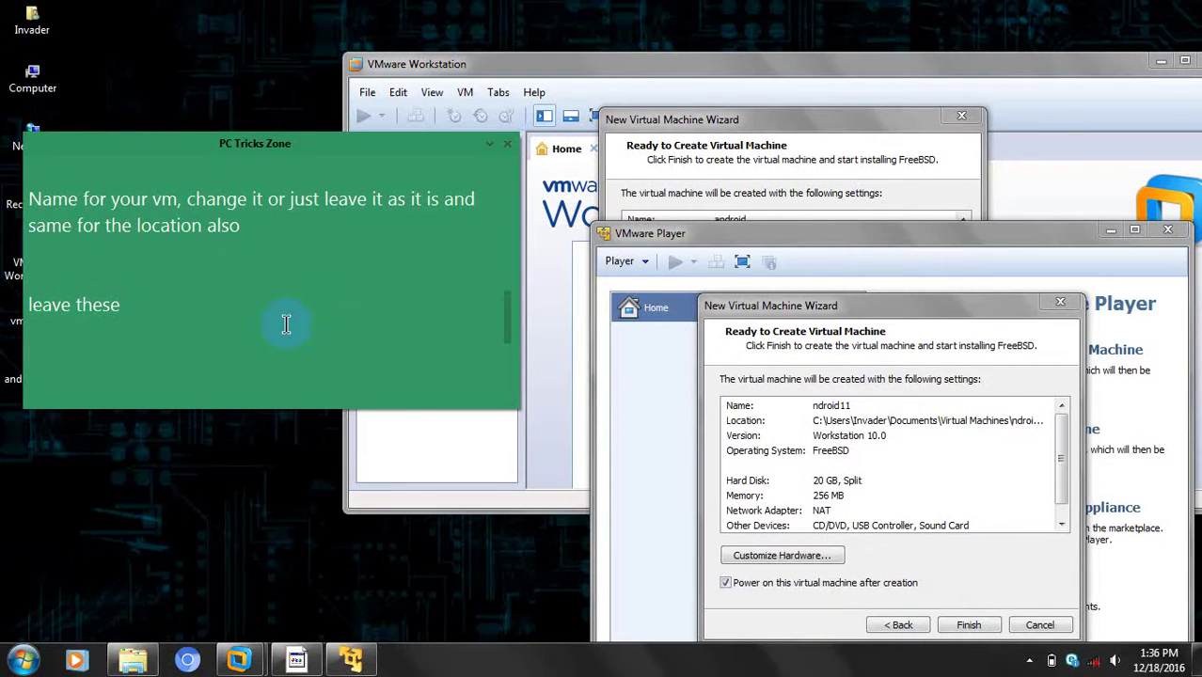
text(now everting i)
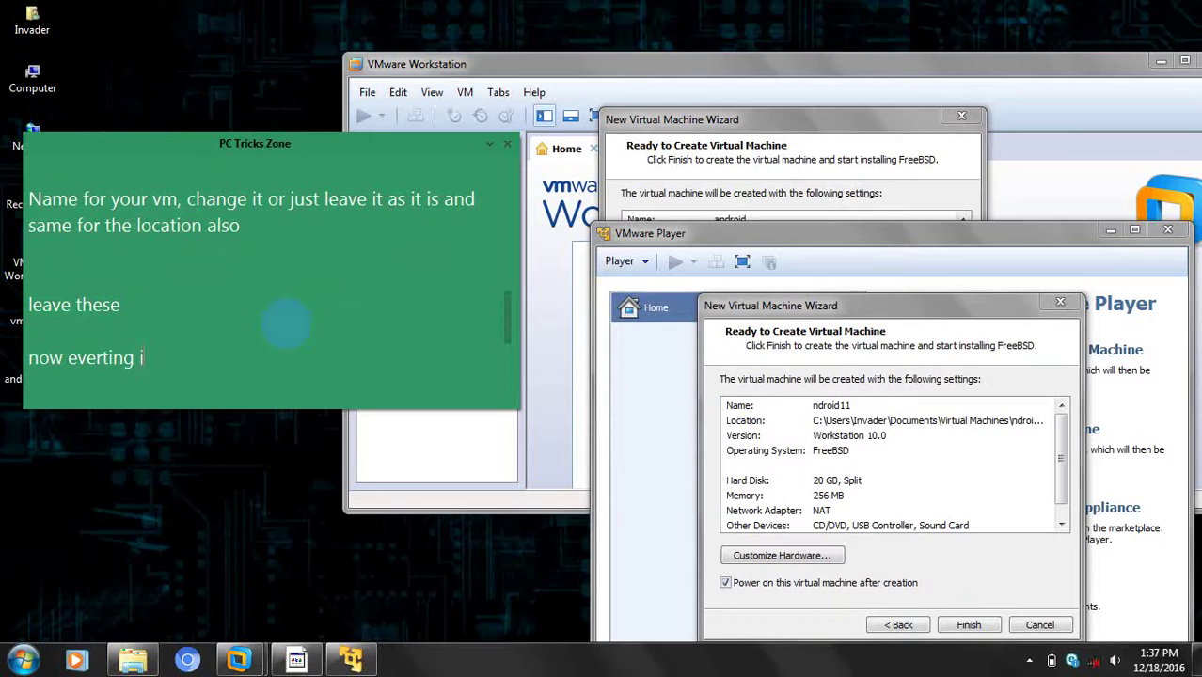
text(s same in both so i will)
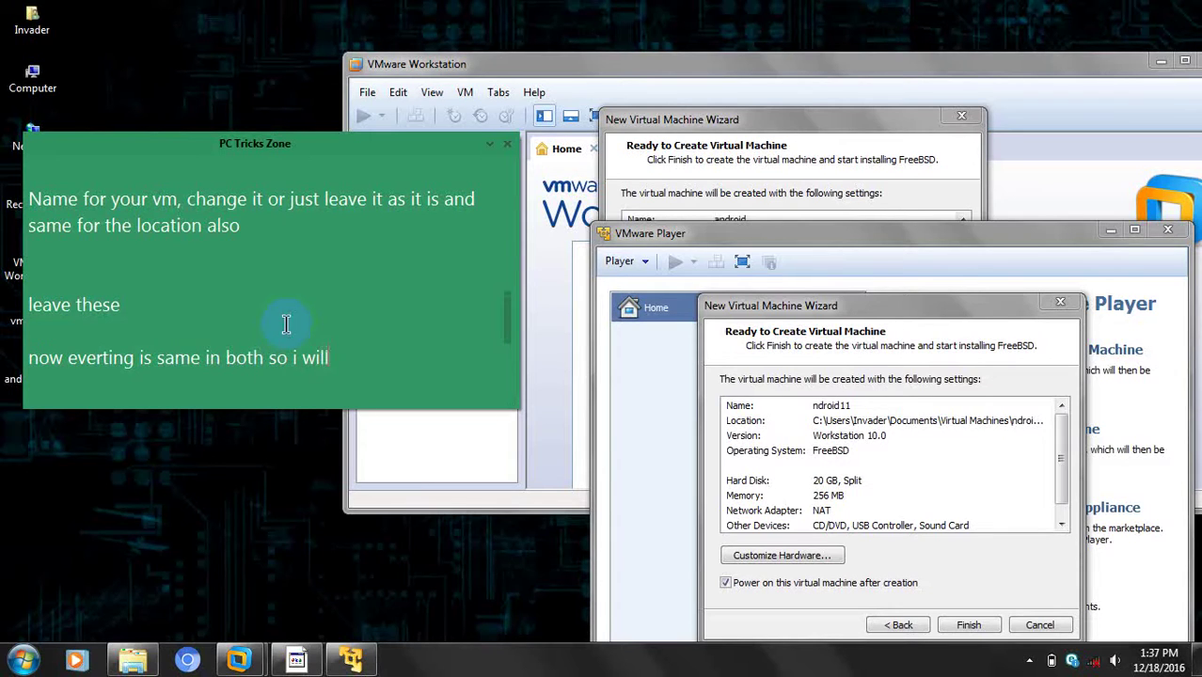
text( just go with)
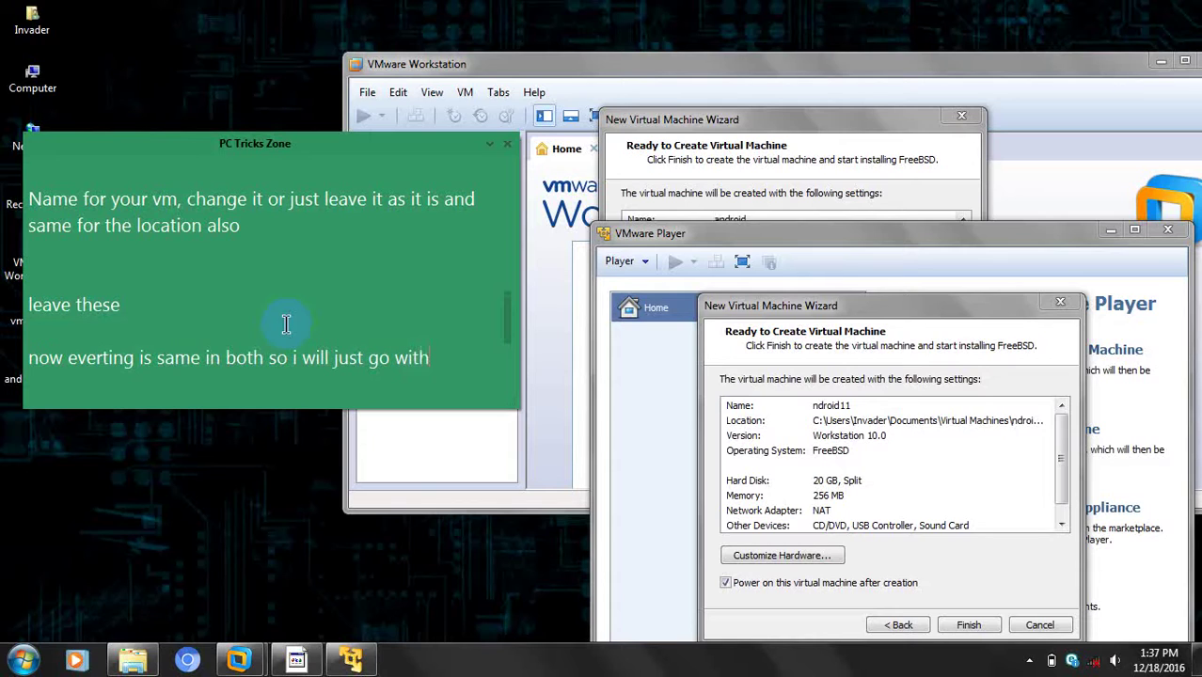
text( workstation)
scroll(287, 325, down, 1)
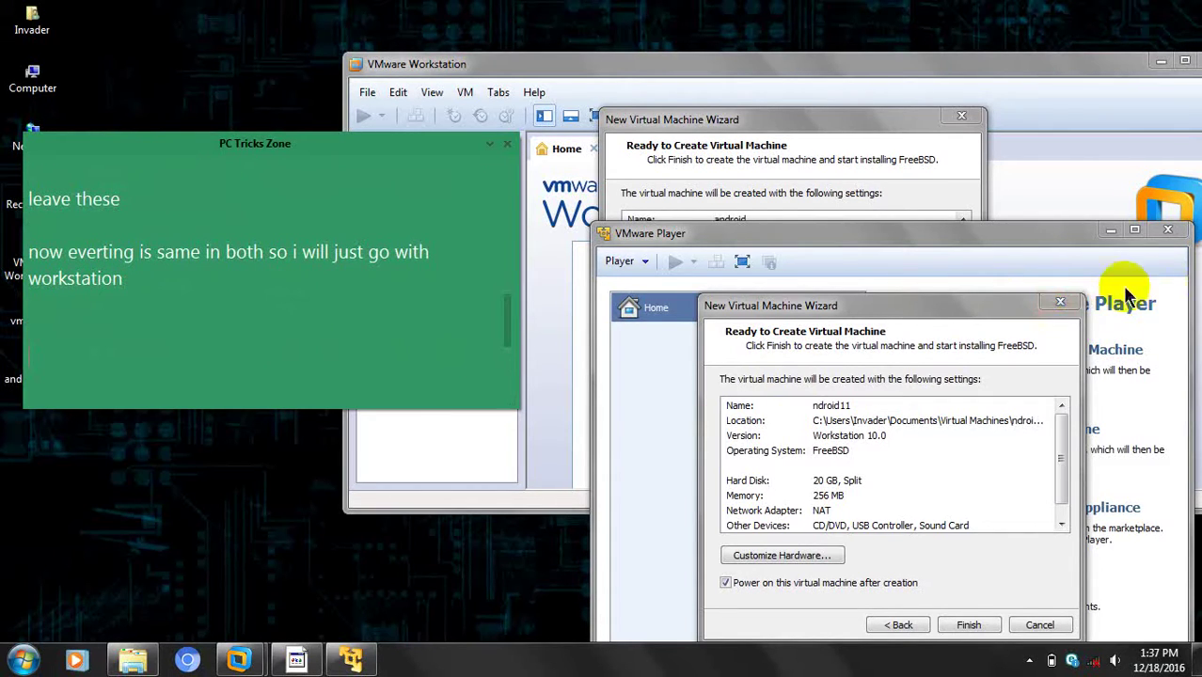
click(1058, 303)
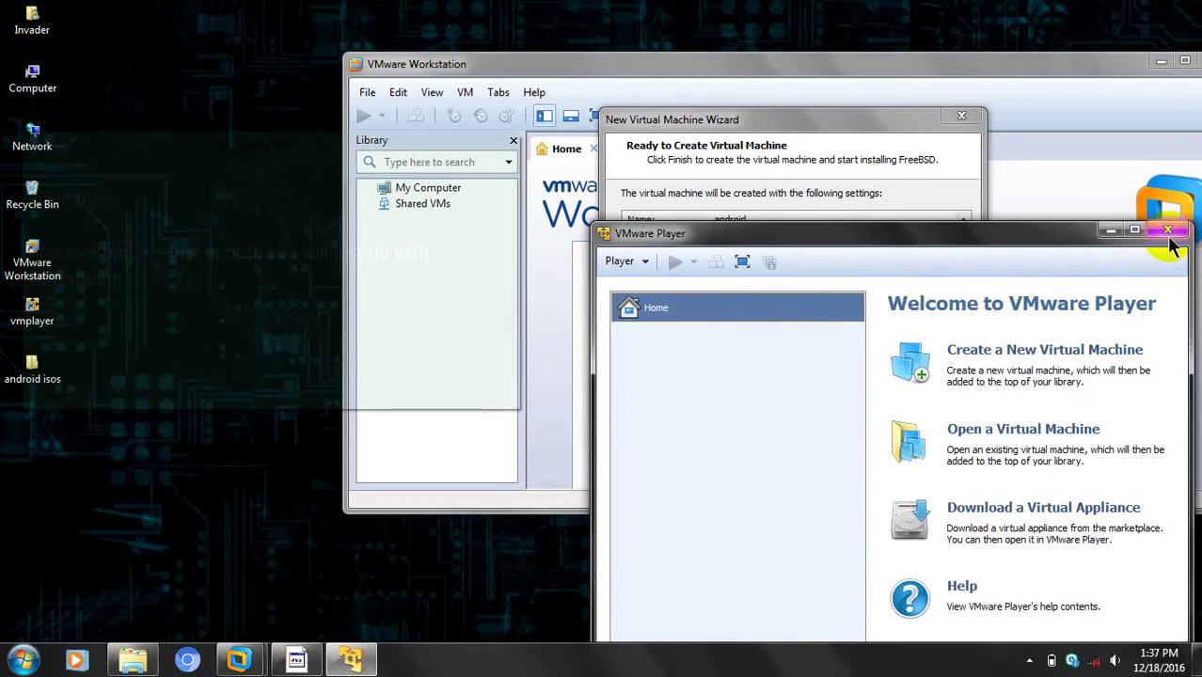
click(1169, 233)
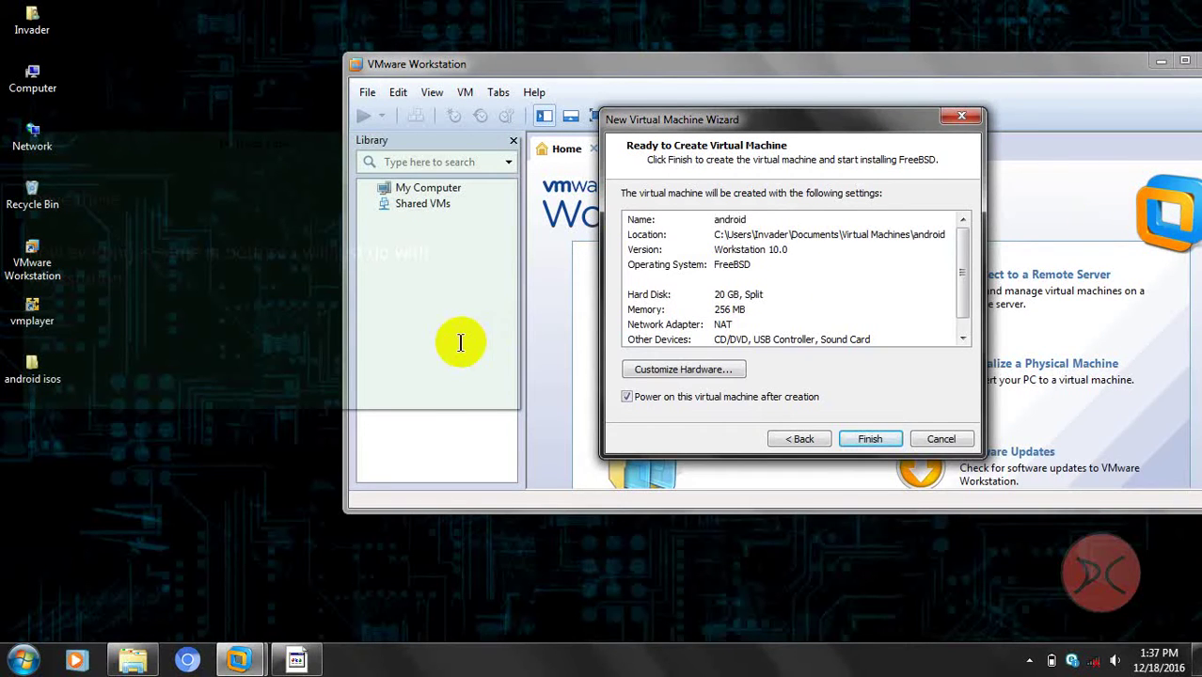
Step: Add the line "now for good performance of your android vm click on customize hw to configure" to the note
click(279, 335)
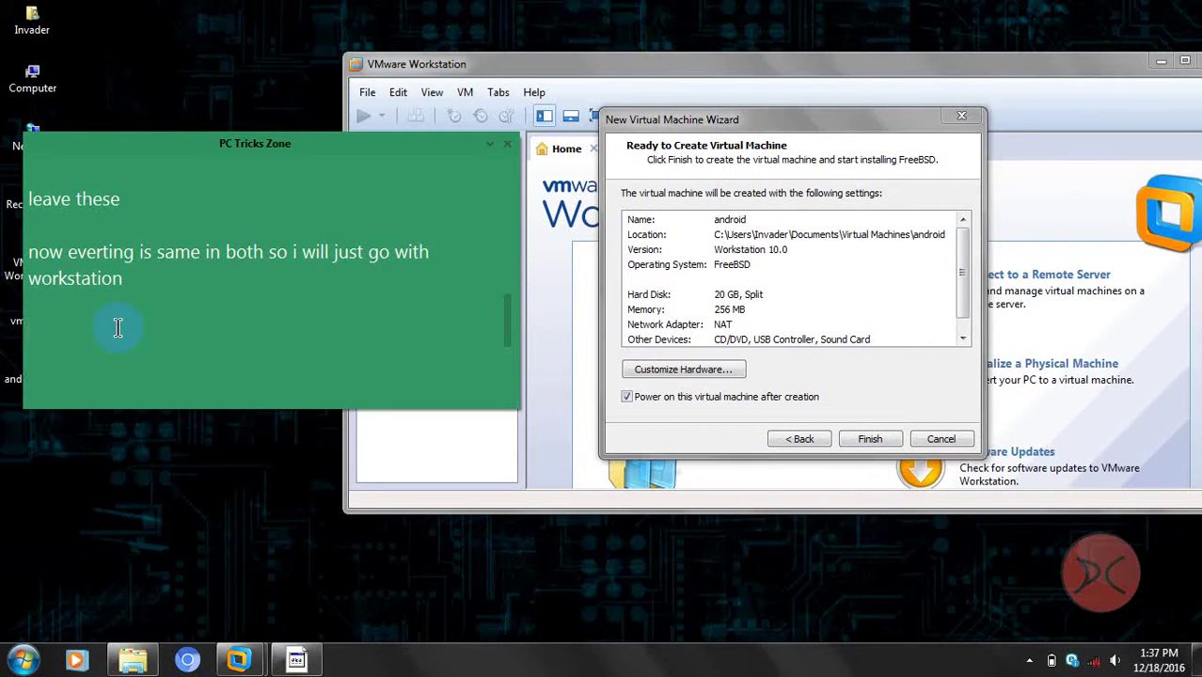
text(now)
text( for going)
text(d performance)
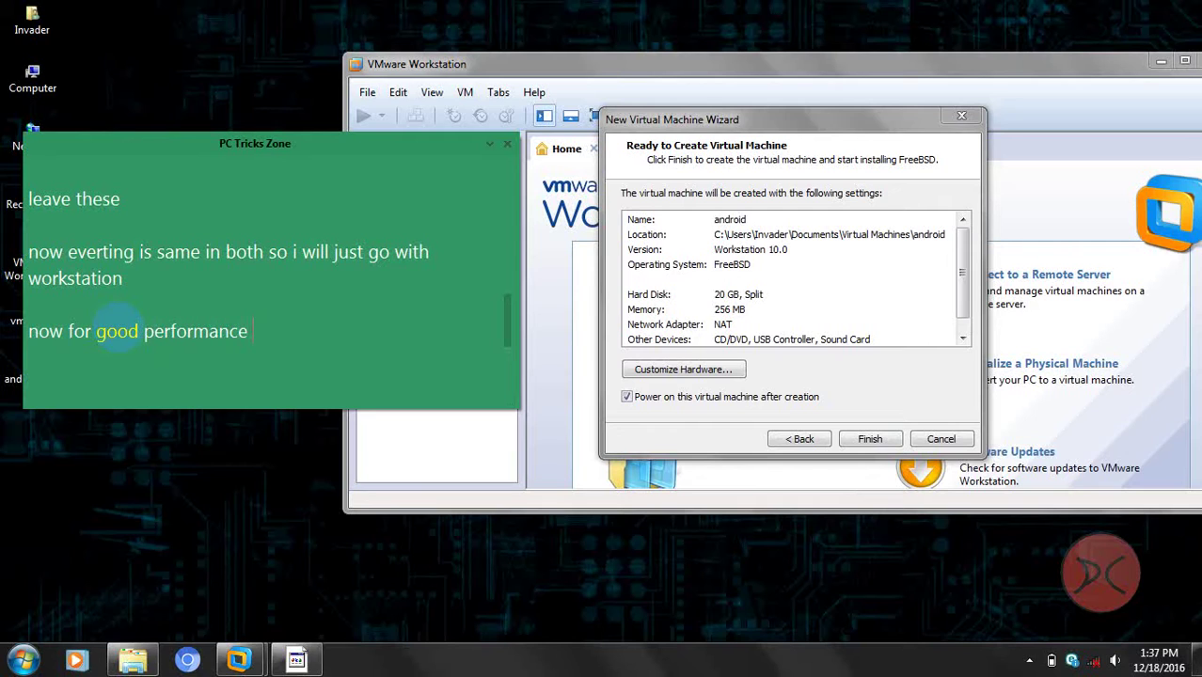
text( of your android)
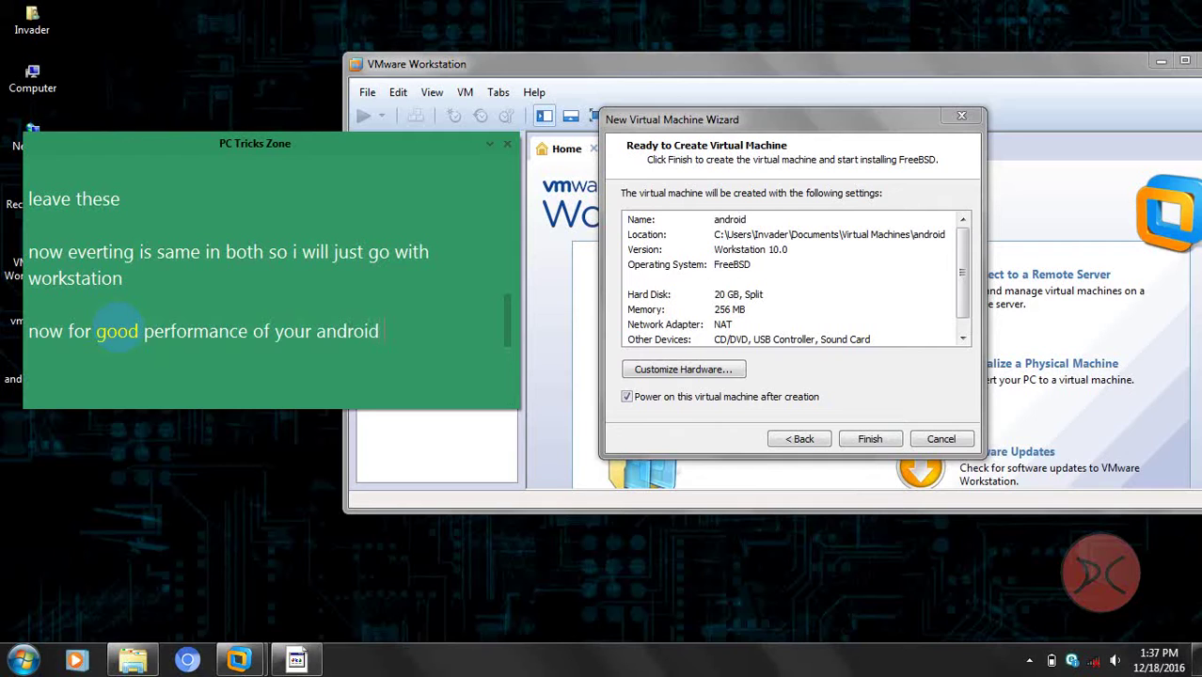
text( vm yo)
text(clic)
key(BackSpace)
key(BackSpace)
text(lick on cus)
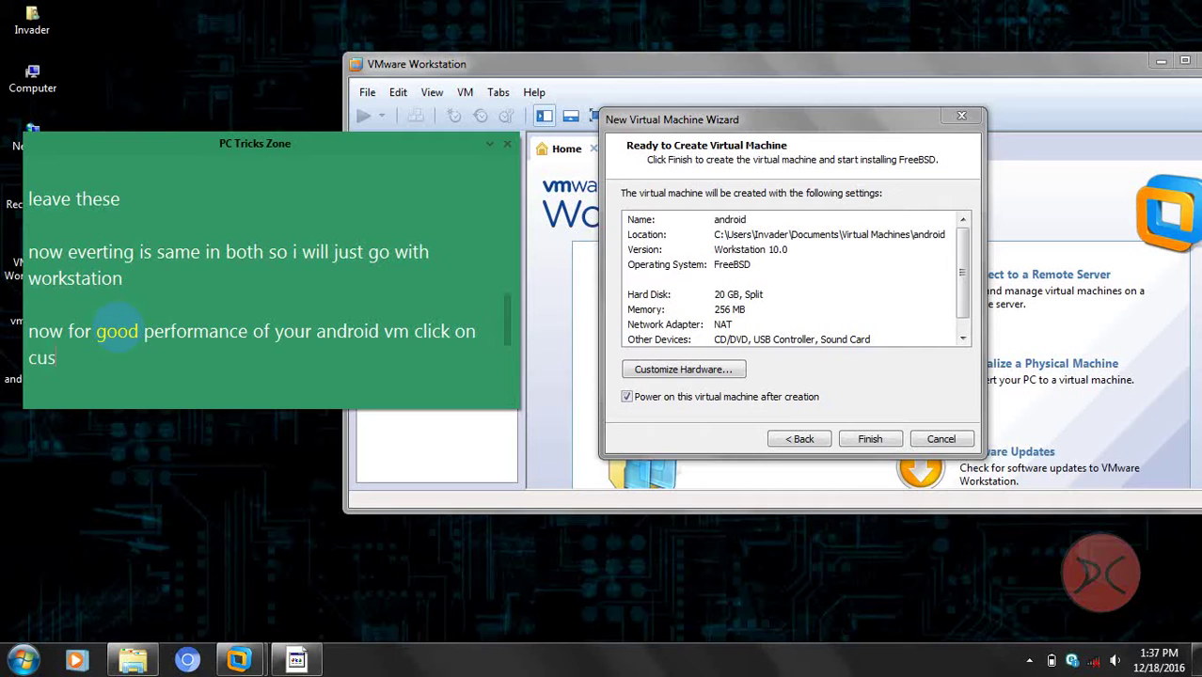
text(tomize hw to)
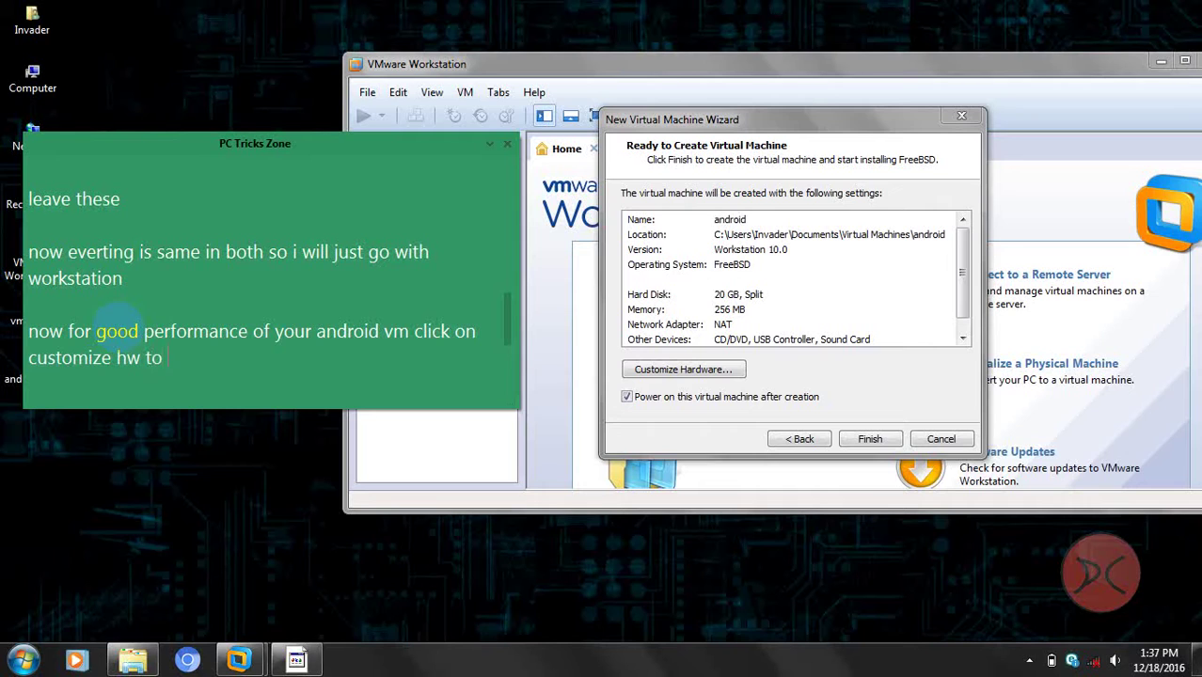
text( configure)
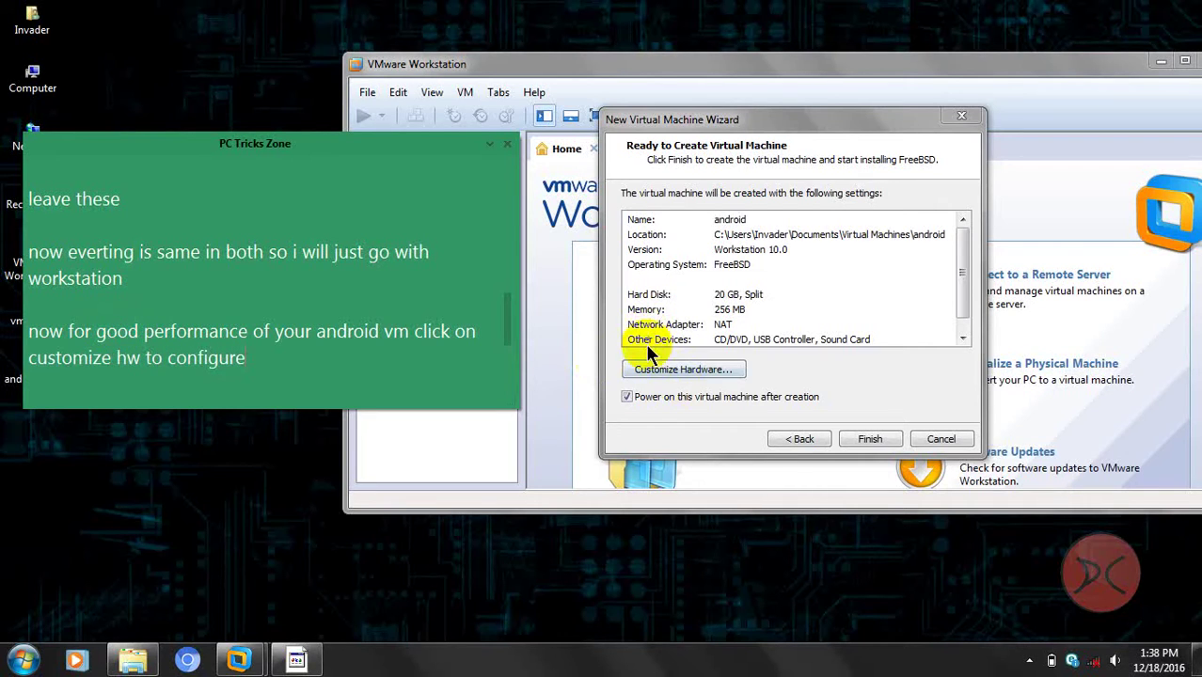
Step: Open the virtual machine's hardware customization and add "change memory, i recommend more than 750MB for kitkat" to the note
click(647, 375)
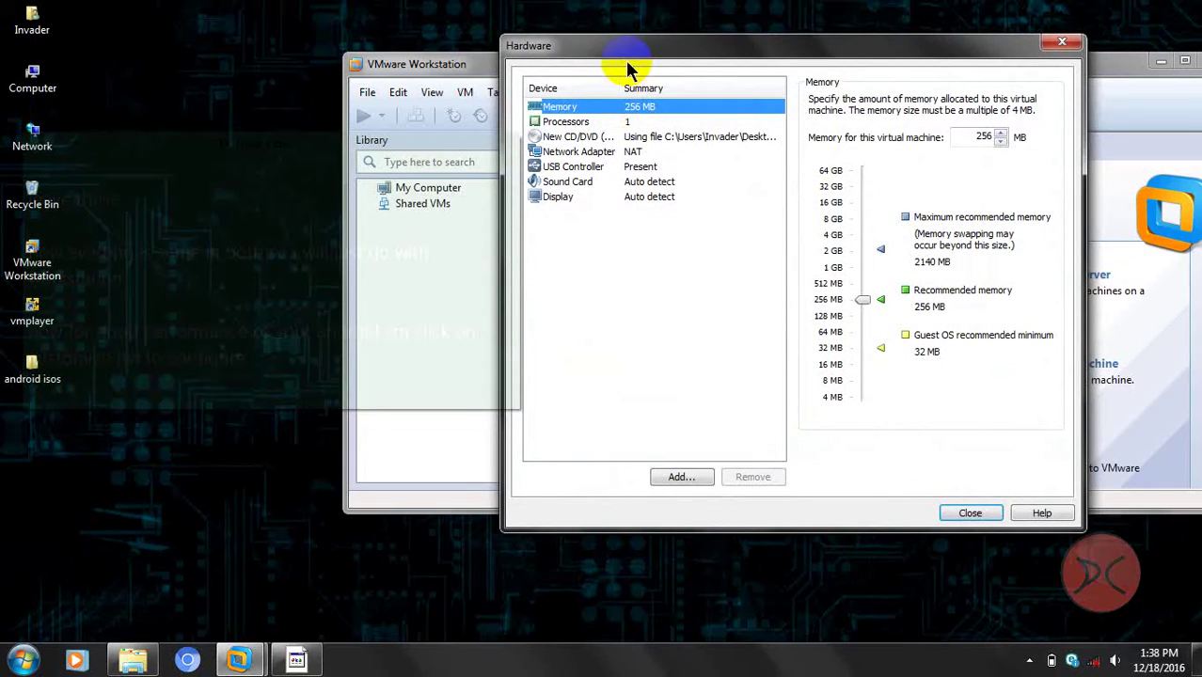
drag(626, 53, 647, 72)
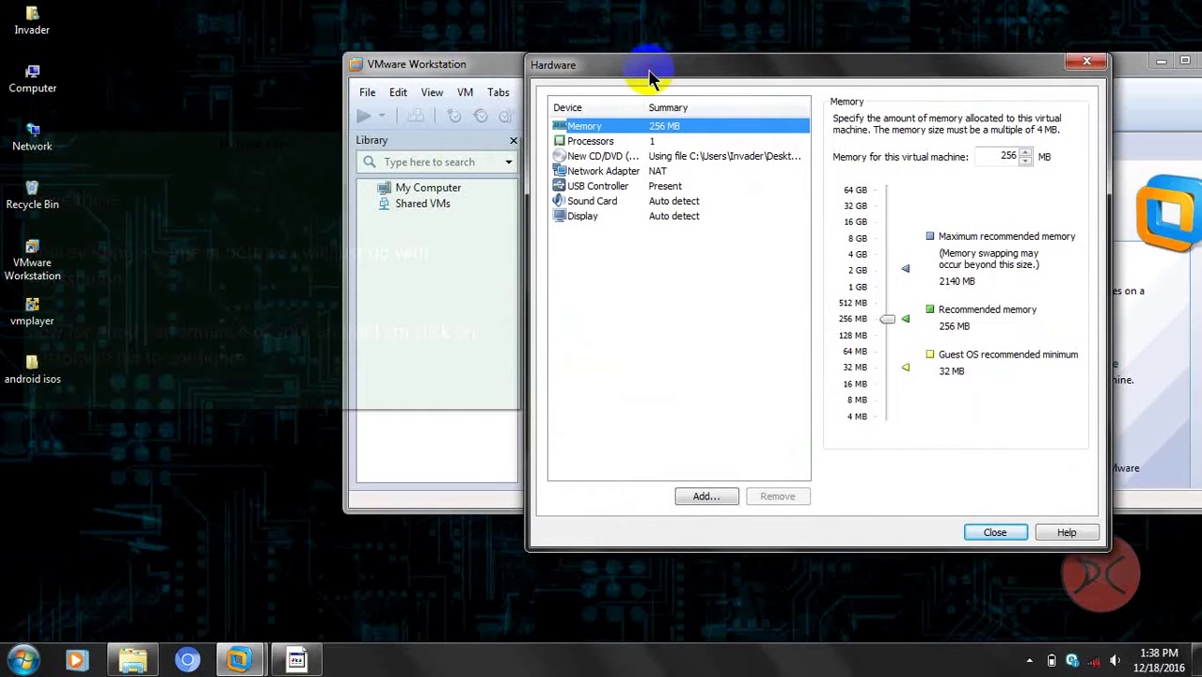
click(241, 290)
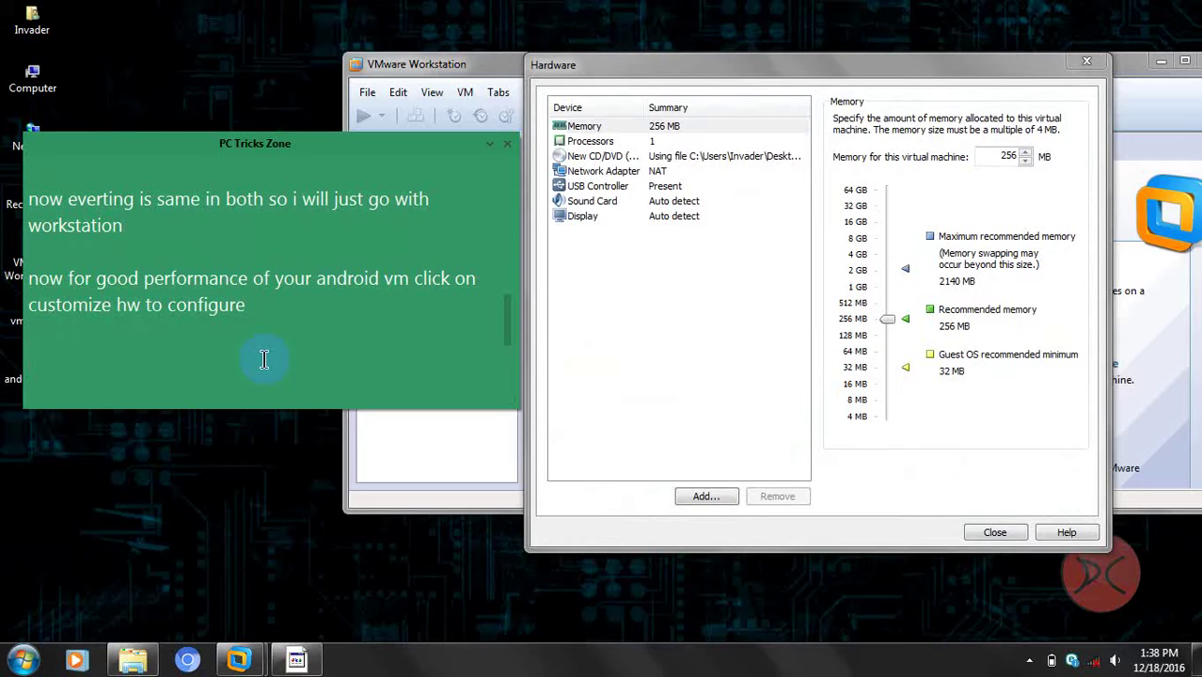
text(change mer)
key(BackSpace)
text(mory, )
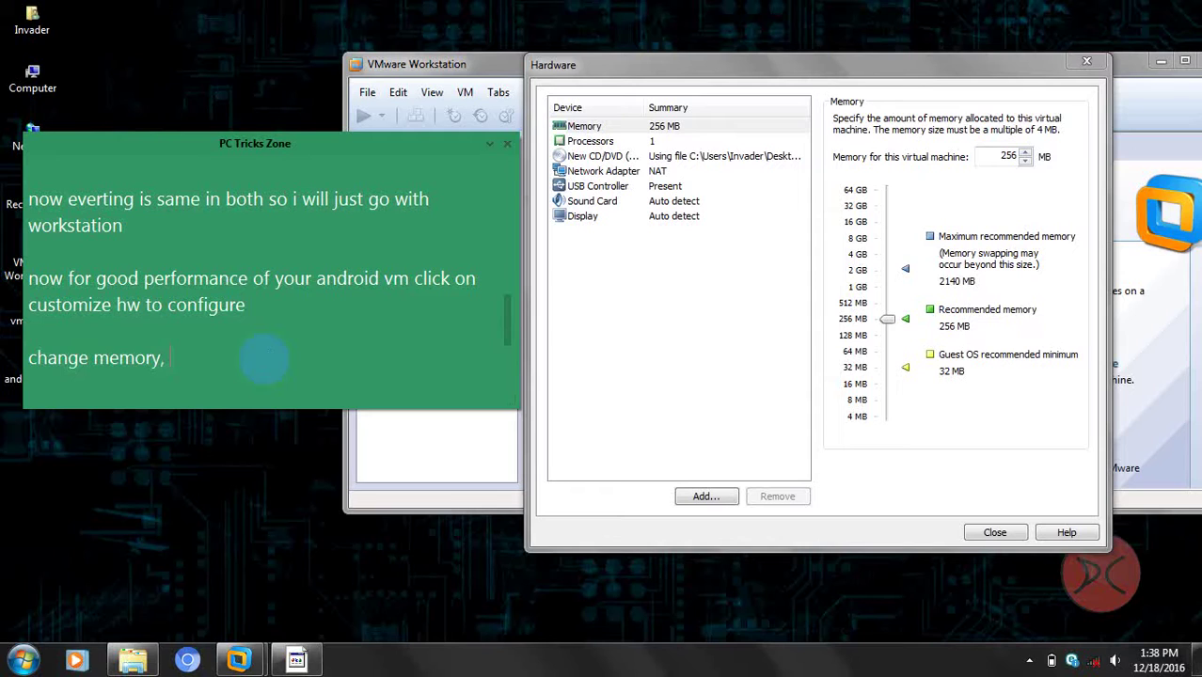
text(i recommen)
key(BackSpace)
key(BackSpace)
text(end)
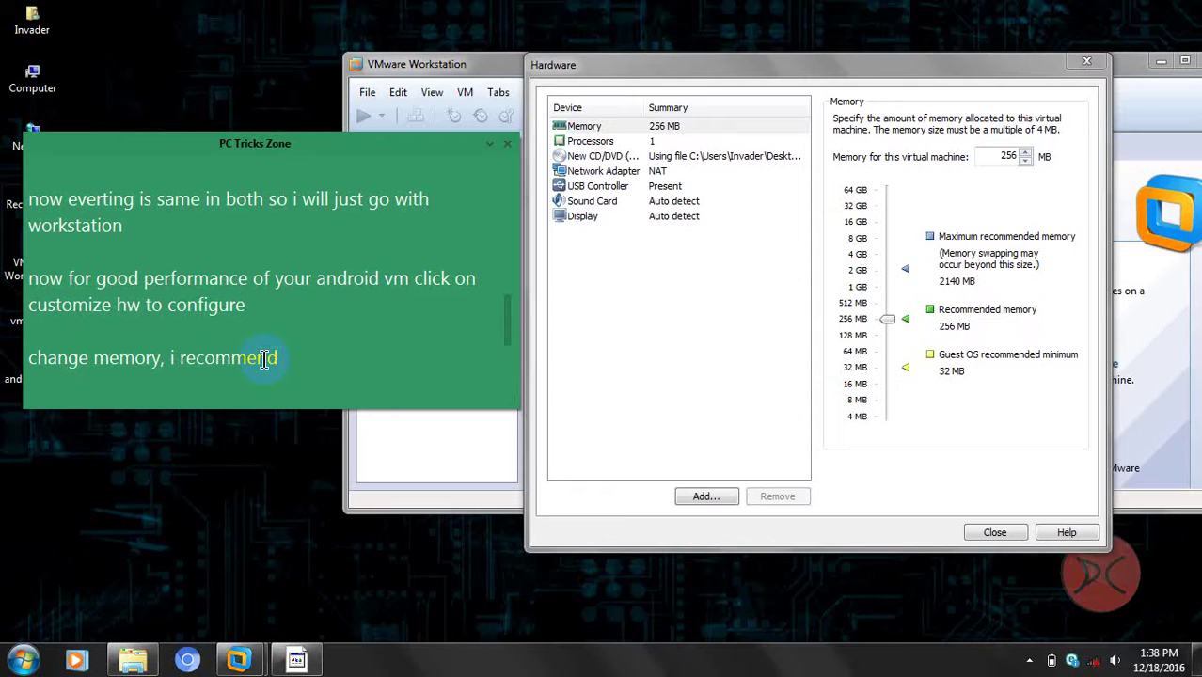
text( m)
key(BackSpace)
text(more than 750MB fo)
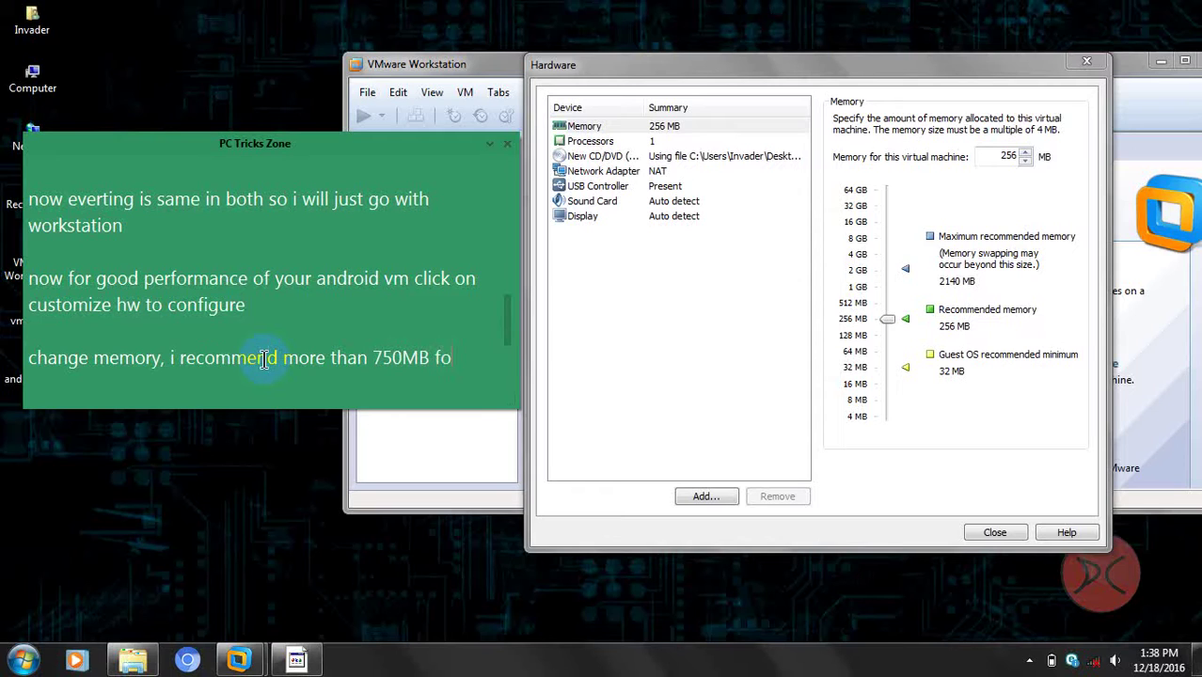
text(r kitkat)
key(Return)
key(Return)
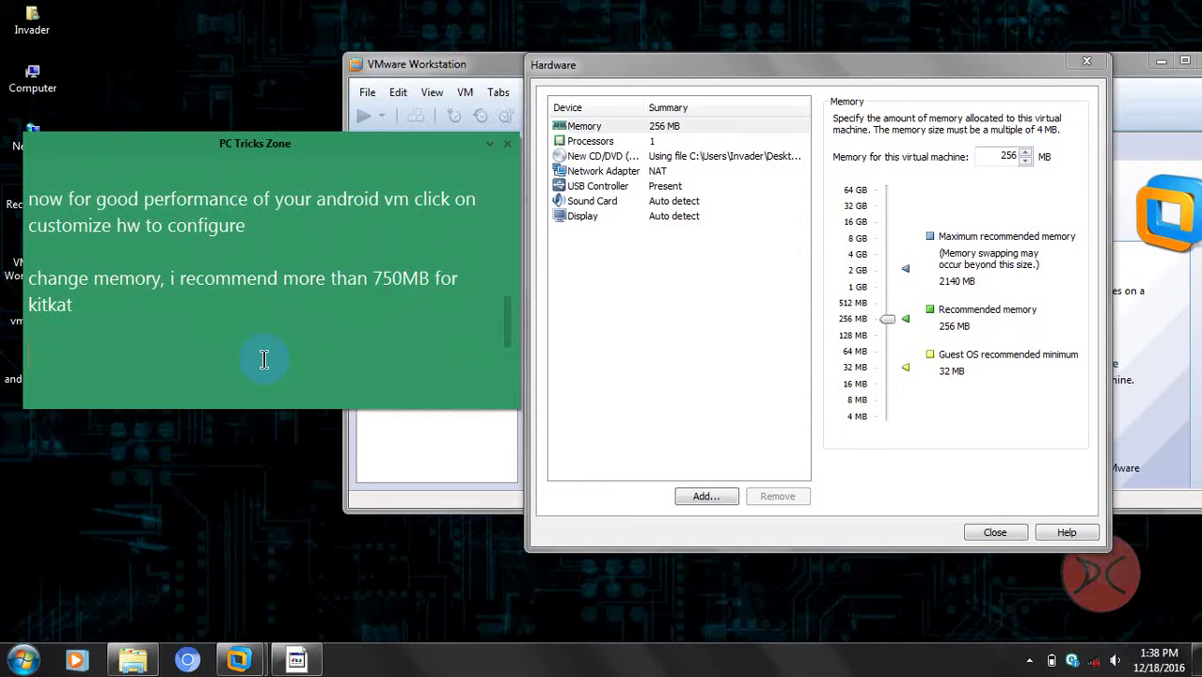
Step: Set the virtual machine's memory to 1024 MB and the number of cores per processor to 2
drag(889, 297, 885, 284)
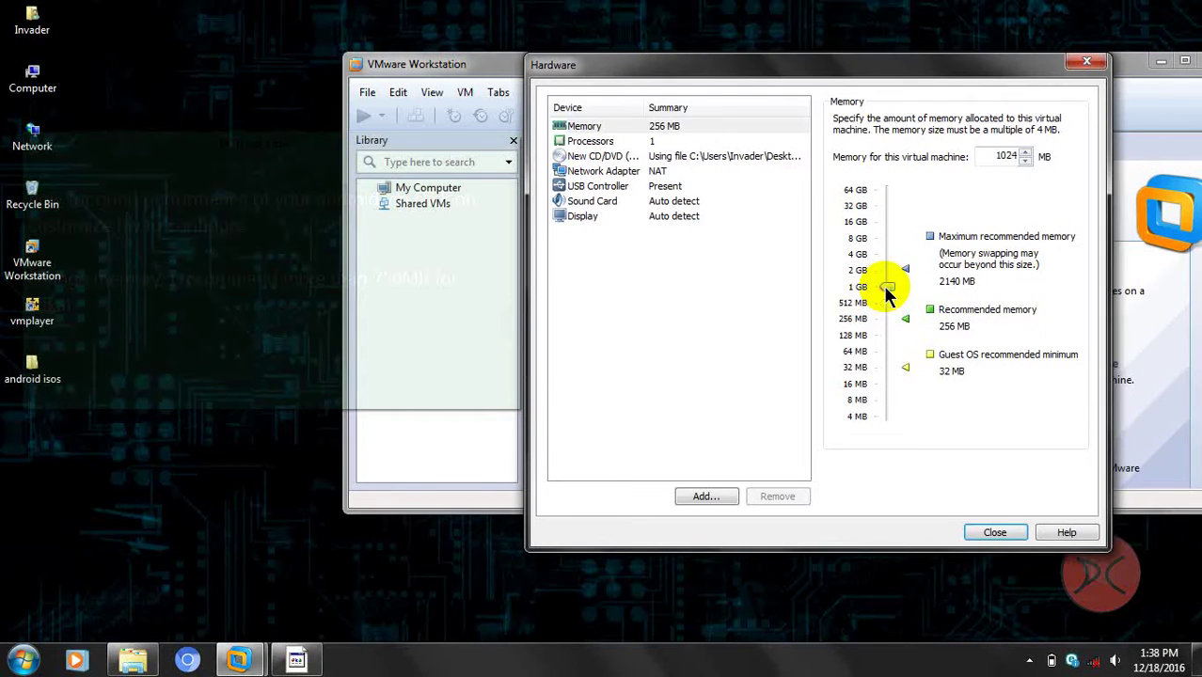
click(652, 143)
click(1011, 143)
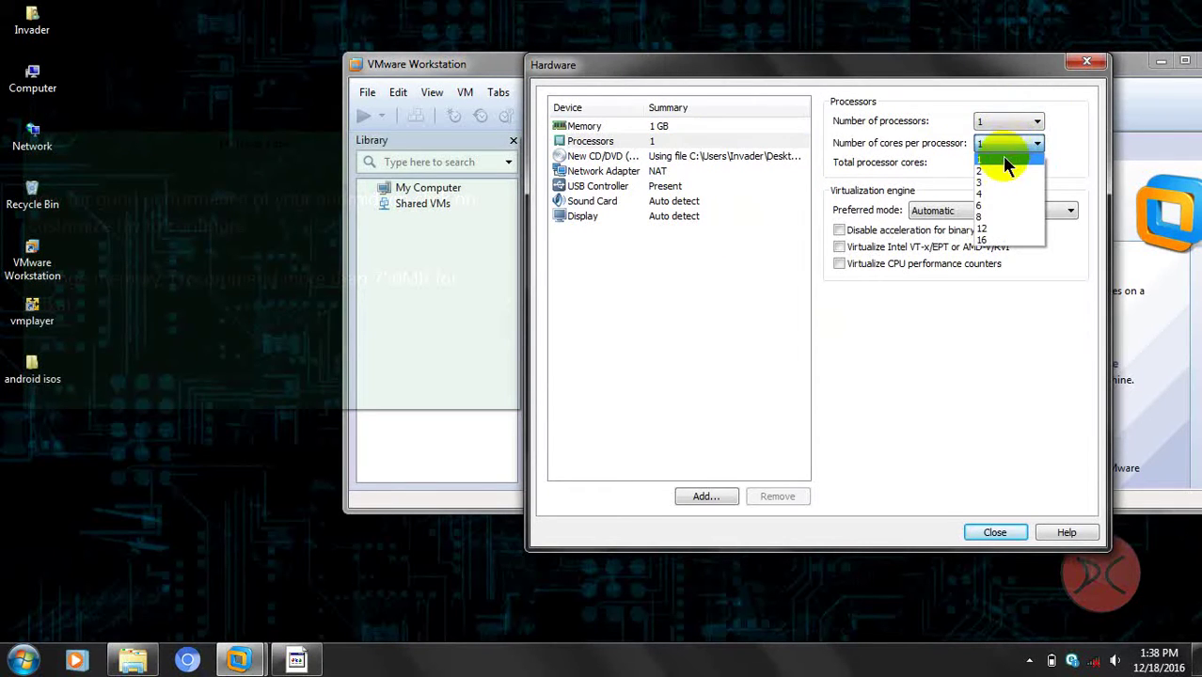
click(992, 170)
Step: Add the line "if your processor has more than 1 core setit" to the note
click(184, 325)
key(Return)
key(Return)
text(if your proc)
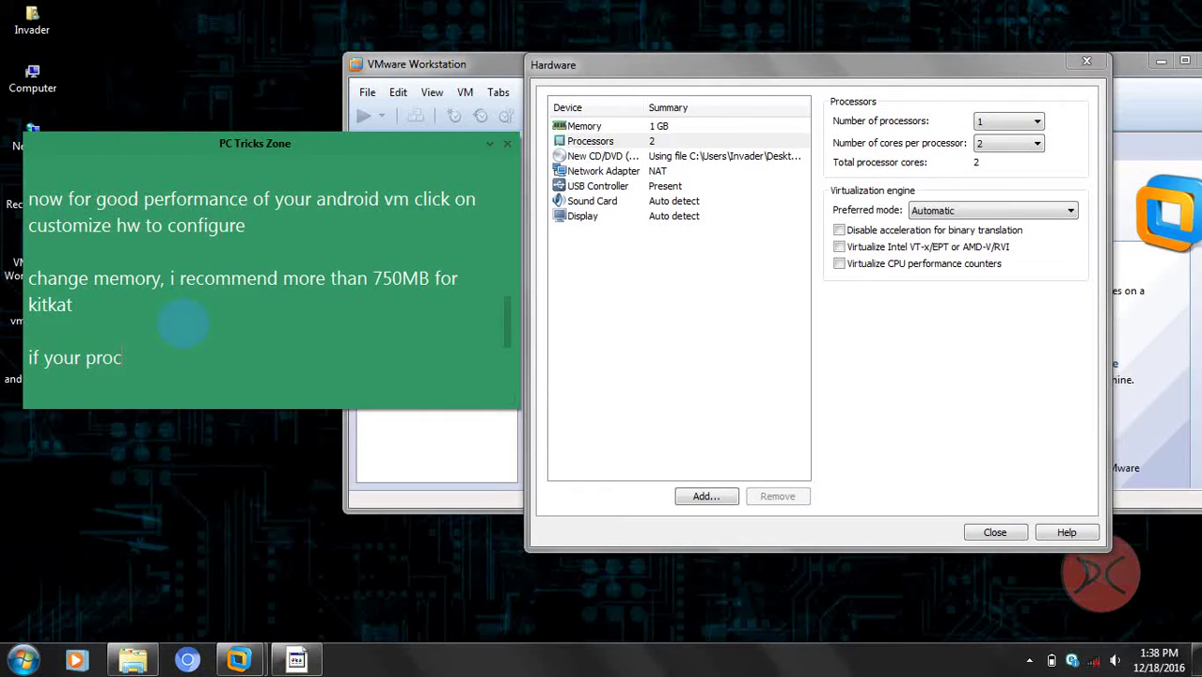
text(essor has mo)
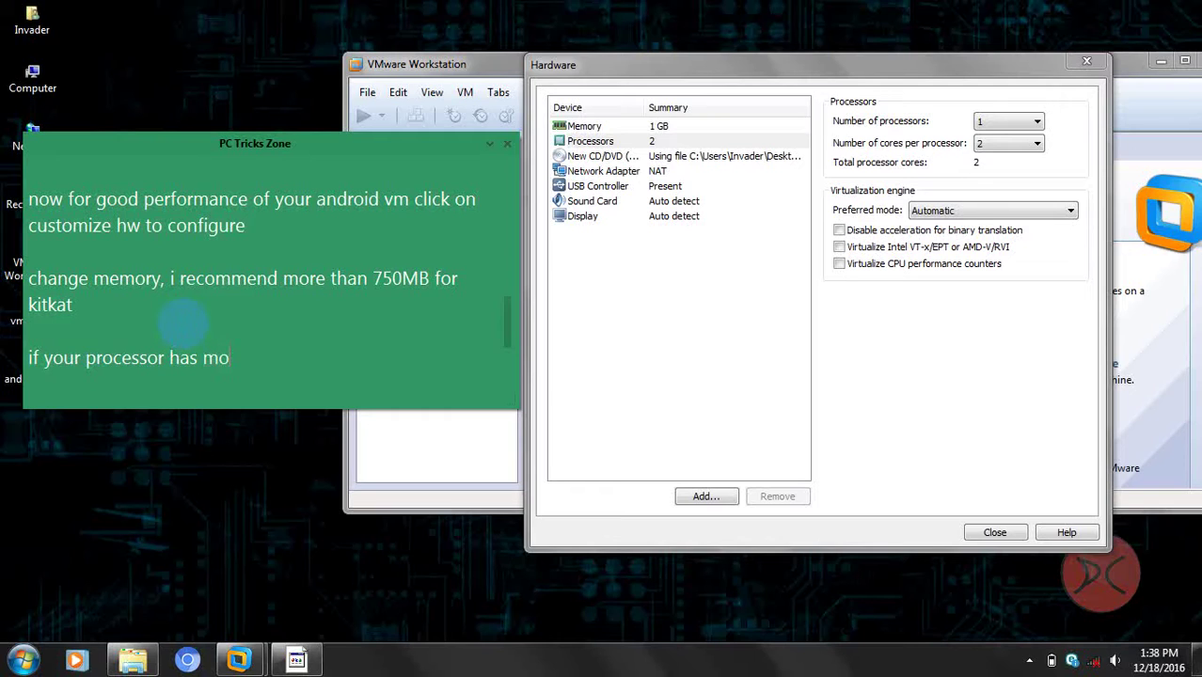
text(re than 1 core setit)
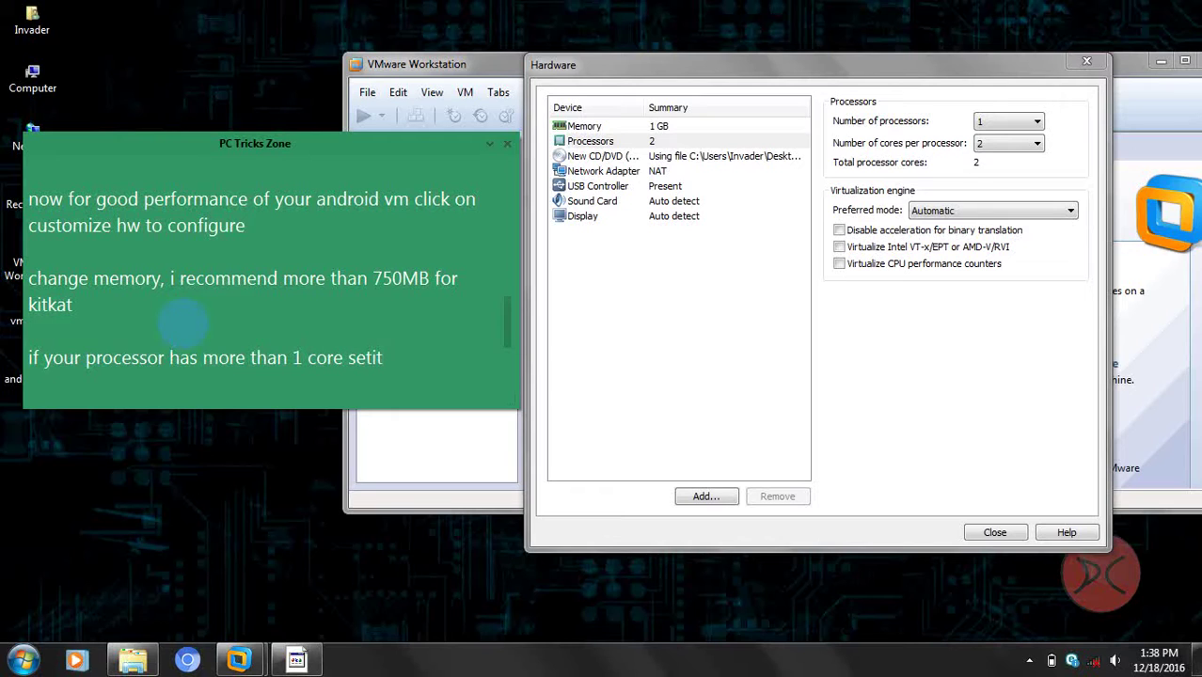
Step: Continue the processor line in the note with ", but dont set different than your processor core, else your android wont boot up"
text(, but dont set)
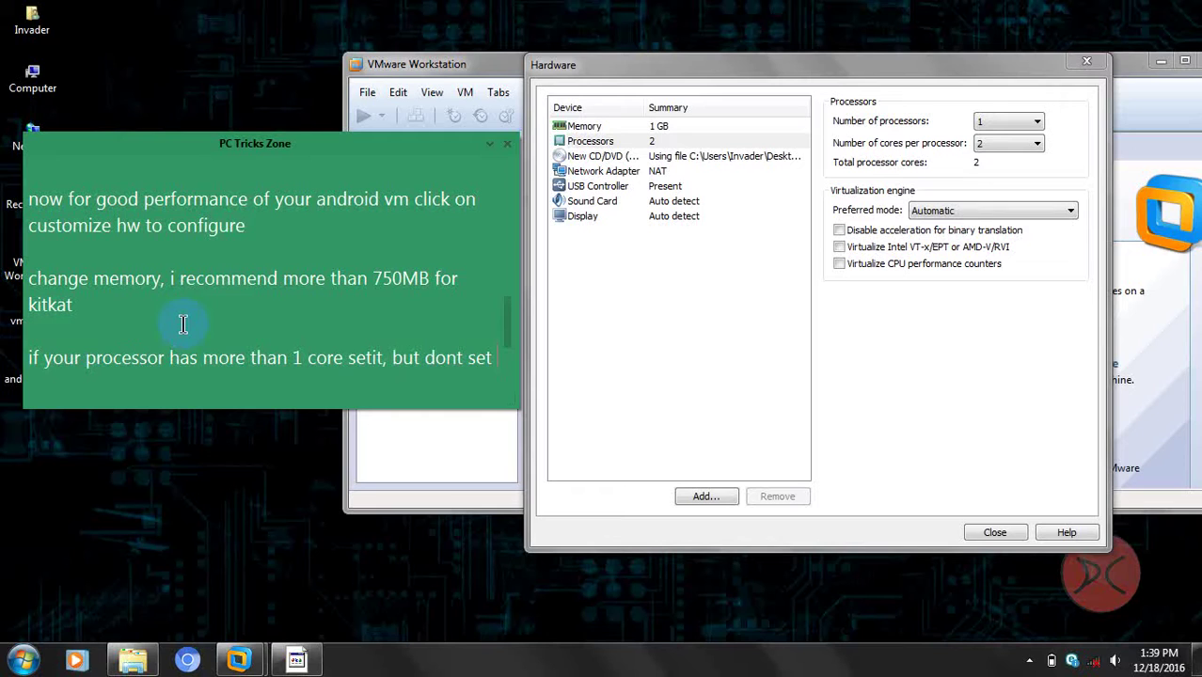
text( diffre)
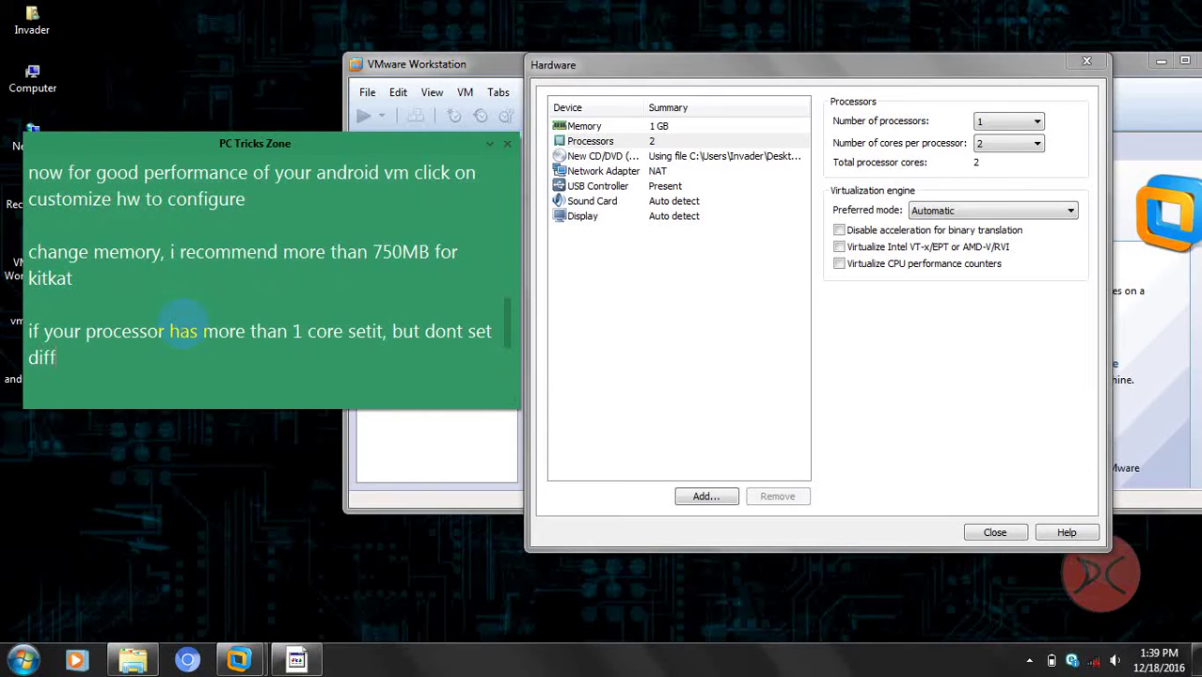
key(BackSpace)
key(BackSpace)
text(erent ta)
key(BackSpace)
text(han your)
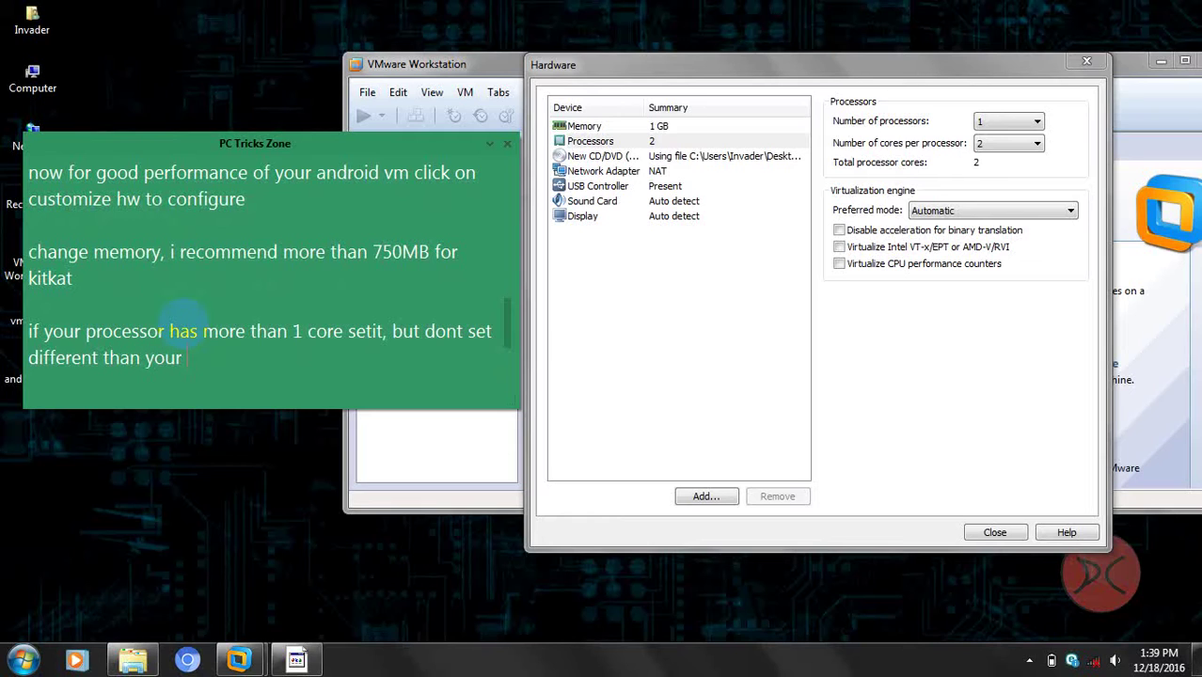
text( processor core)
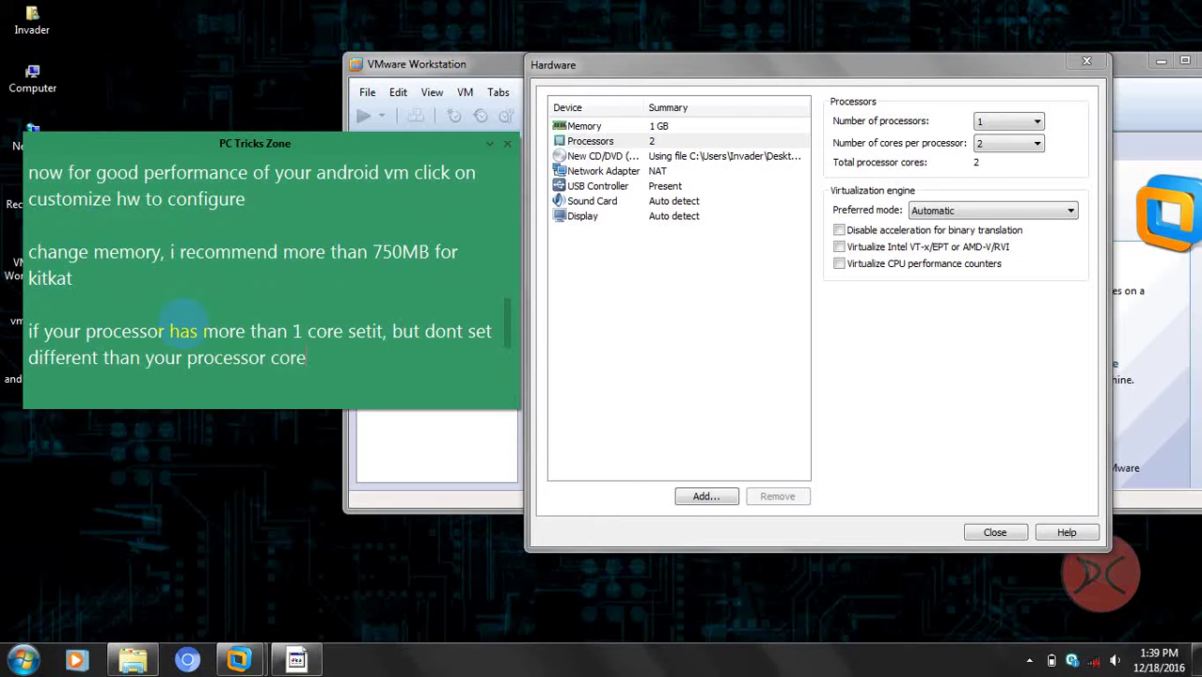
text(, else your an)
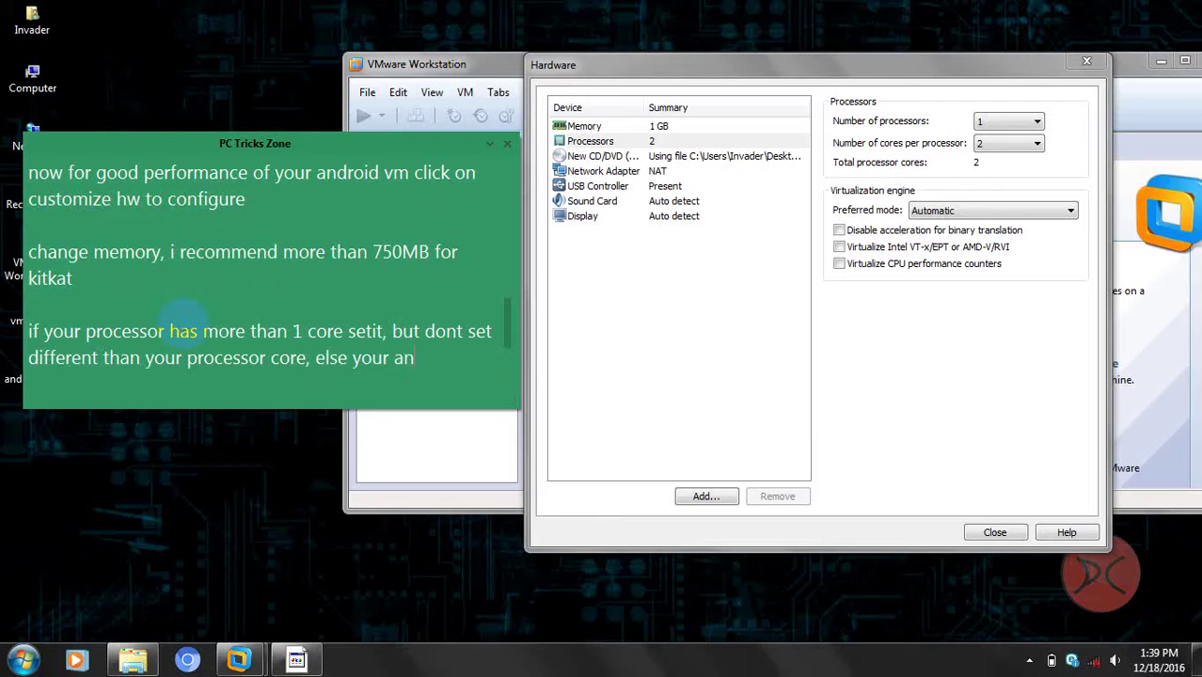
text(droid wont boot up)
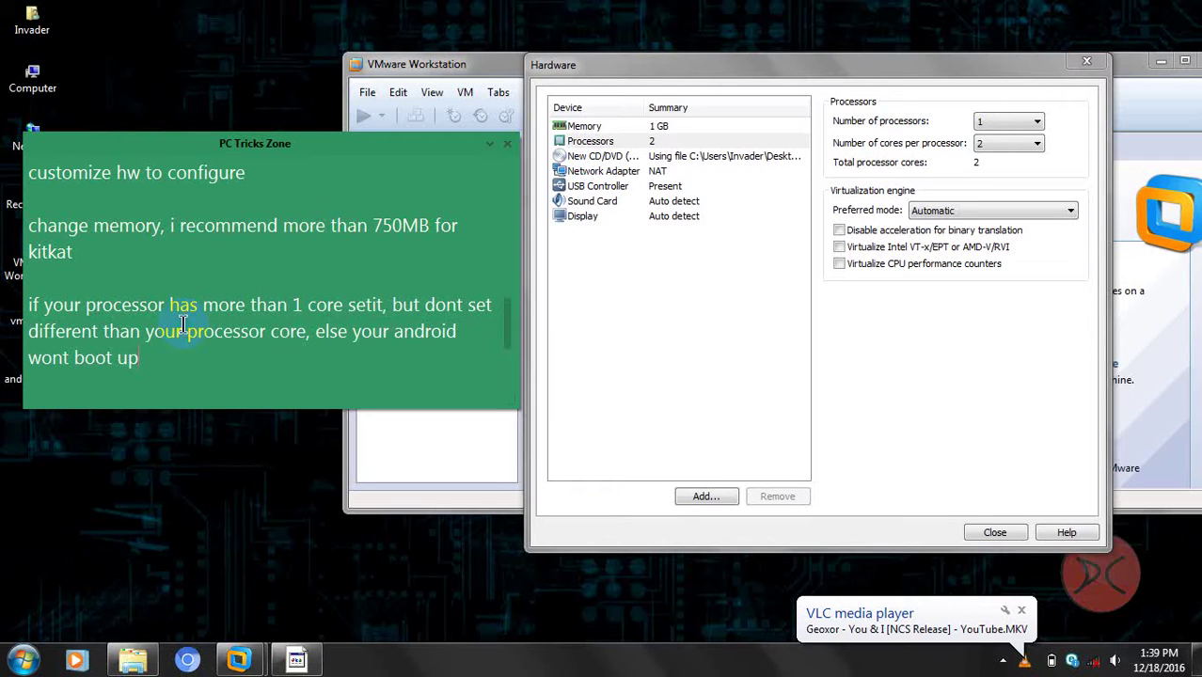
Step: Show the network adapter's settings and start a new note line reading "right now i got no internet ,"
click(756, 156)
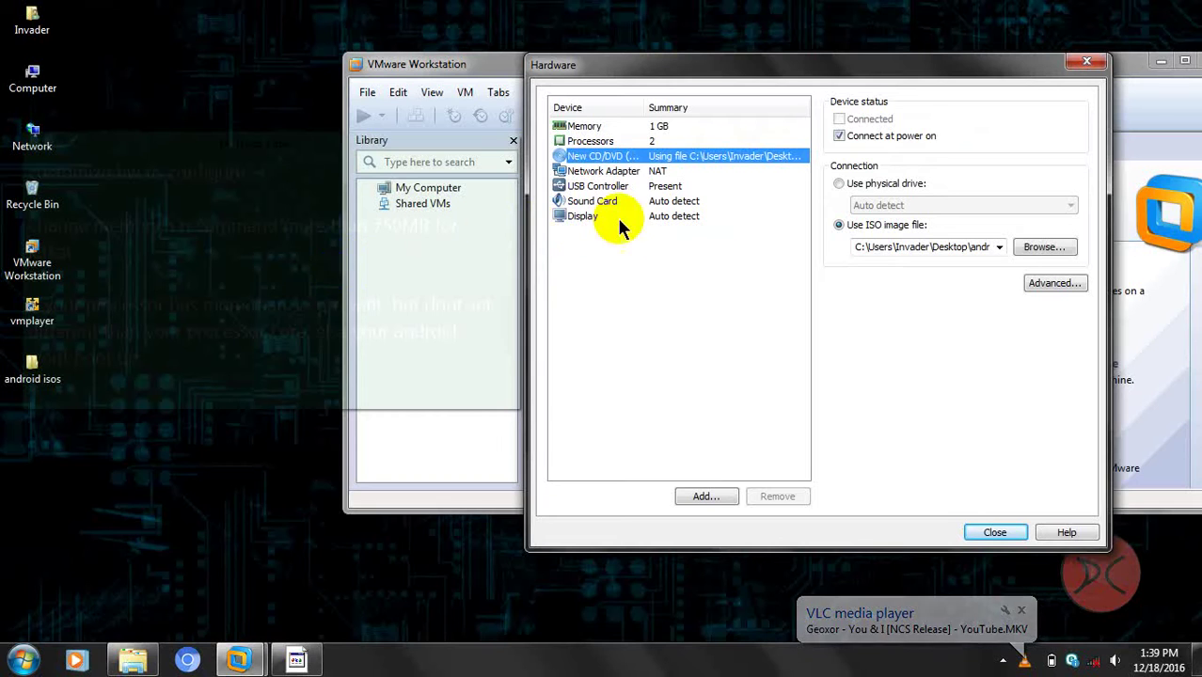
click(603, 171)
click(169, 342)
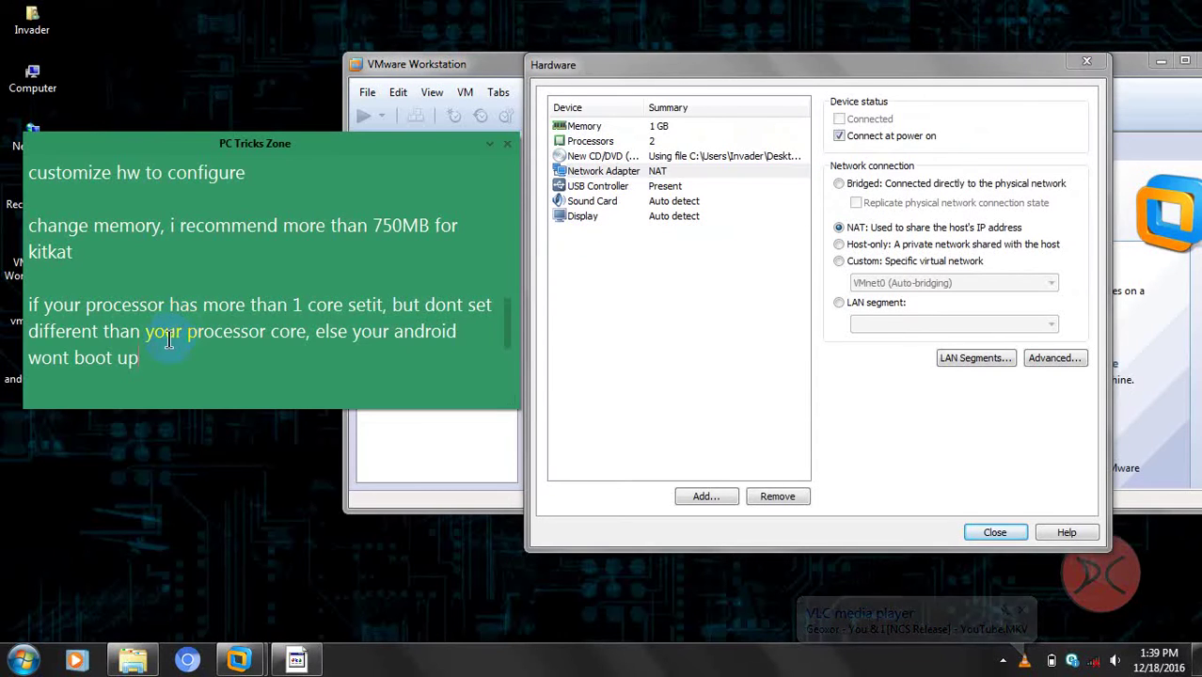
key(Return)
key(Return)
key(Return)
text(right nwo)
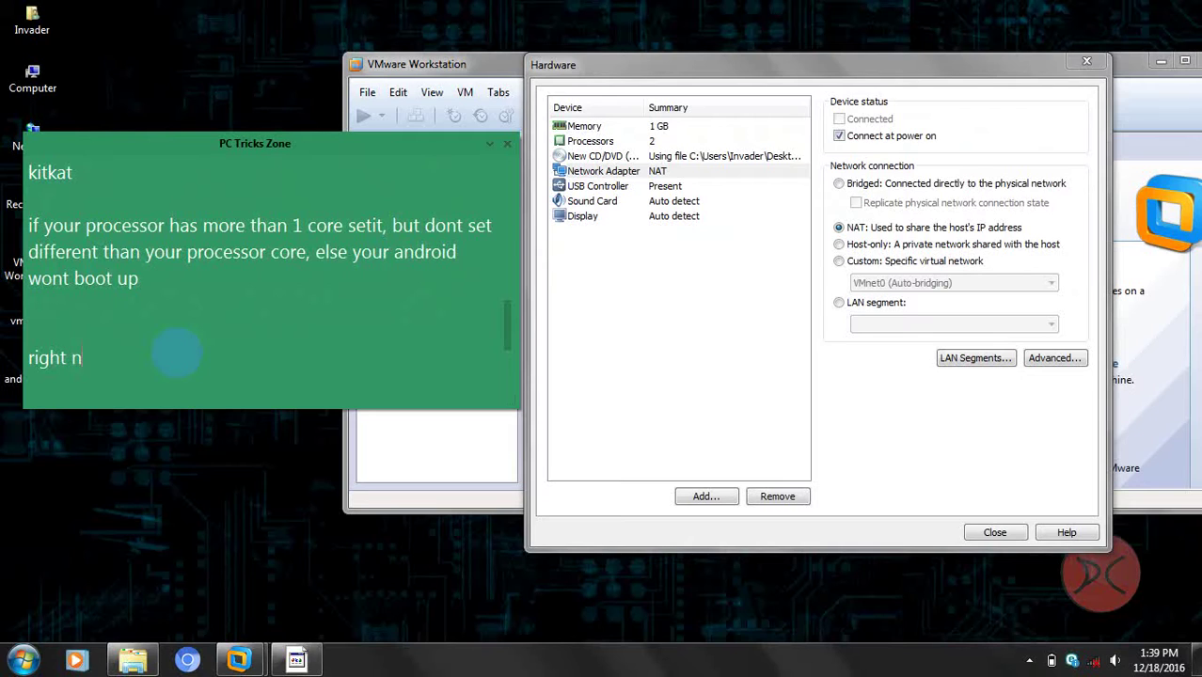
key(BackSpace)
key(BackSpace)
text(i)
key(BackSpace)
text(ow i got no int)
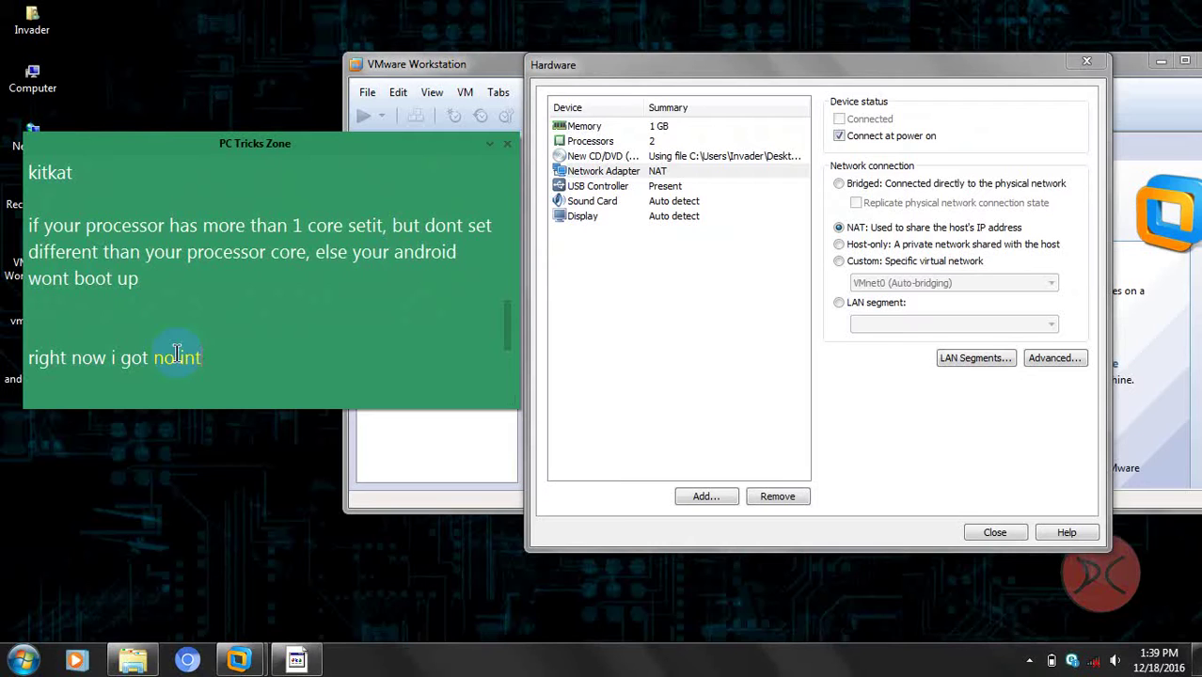
text(ernet , )
Step: Complete the internet line in the note with "so i am gonna disable NAT"
text(so j)
key(BackSpace)
text(i am goo)
text(na)
key(BackSpace)
key(BackSpace)
key(BackSpace)
text(nna disable)
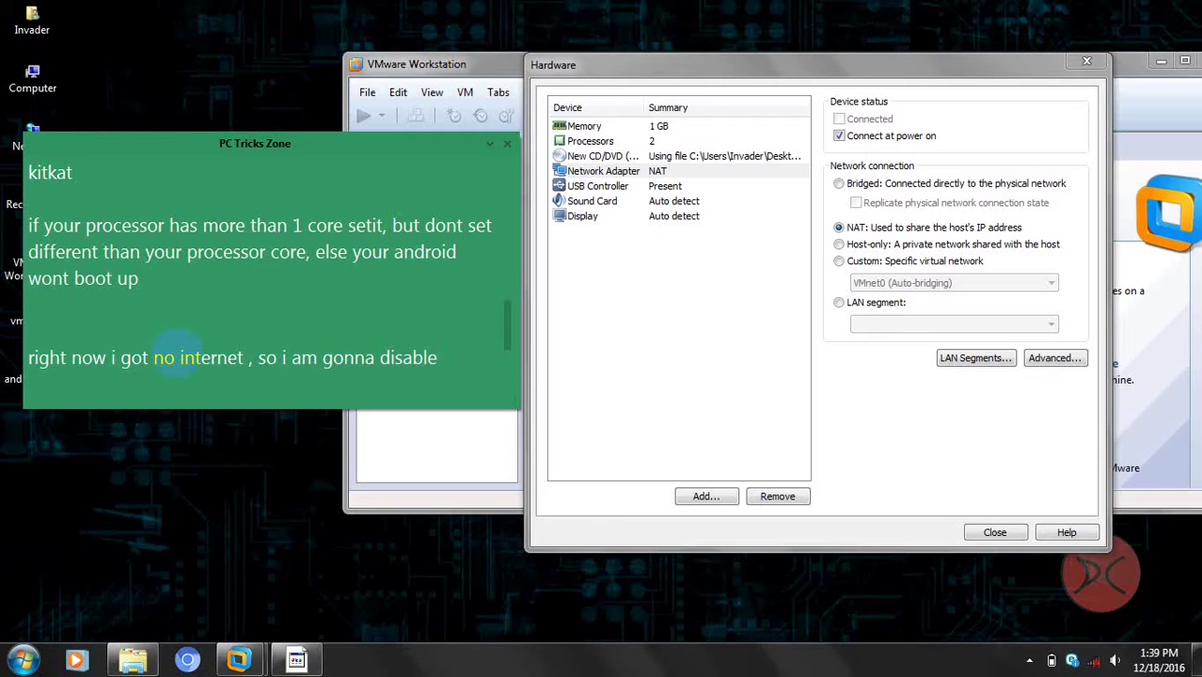
text( nat)
key(BackSpace)
key(BackSpace)
key(BackSpace)
text(NAT)
Step: Add "else it can create problems while booting" to the note and turn off Connect at power on for the network adapter
key(Return)
key(Return)
text(else it)
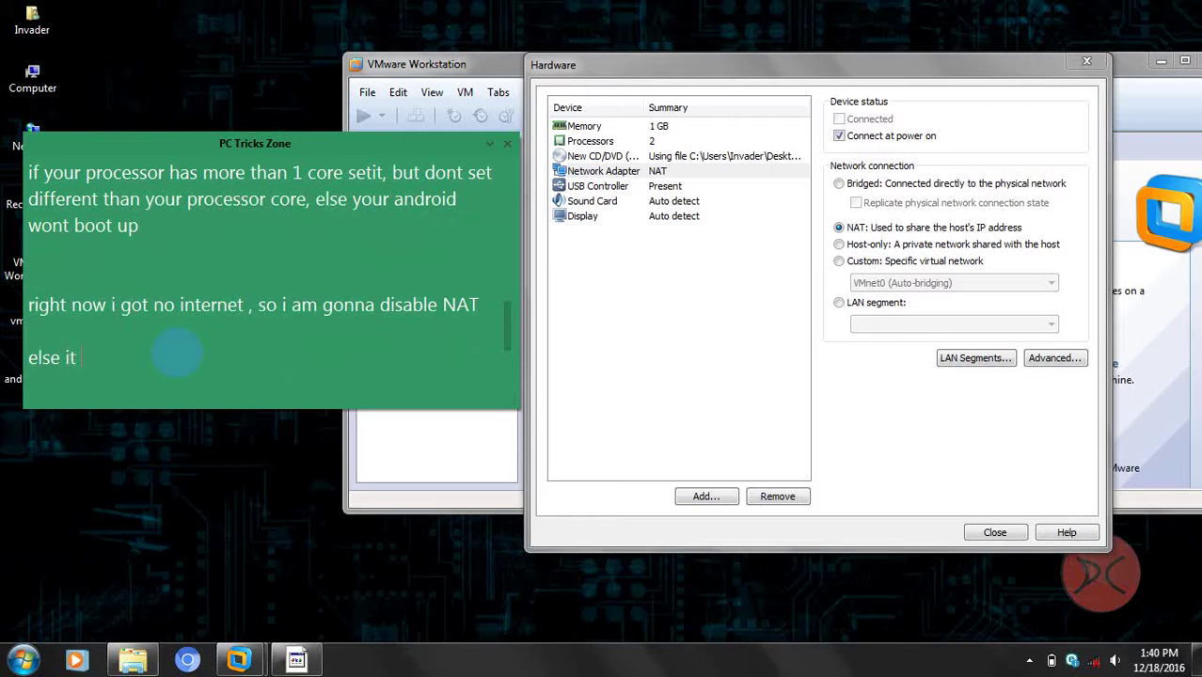
text( can create probleem)
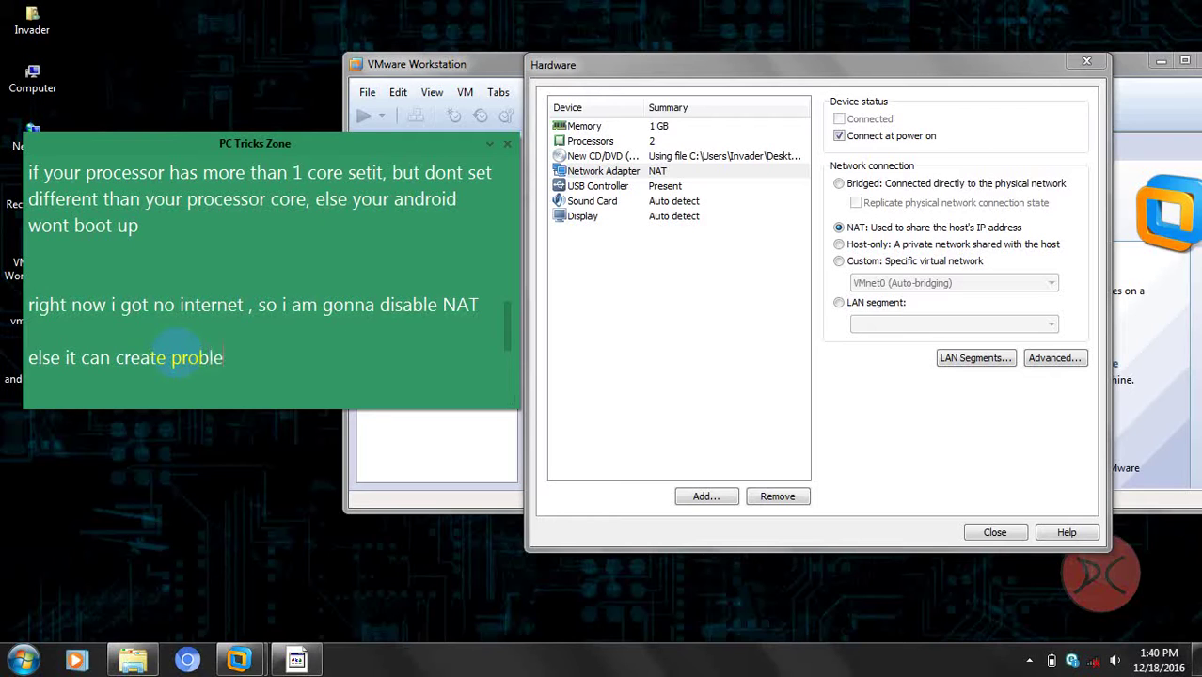
key(BackSpace)
key(BackSpace)
text(ms while booting)
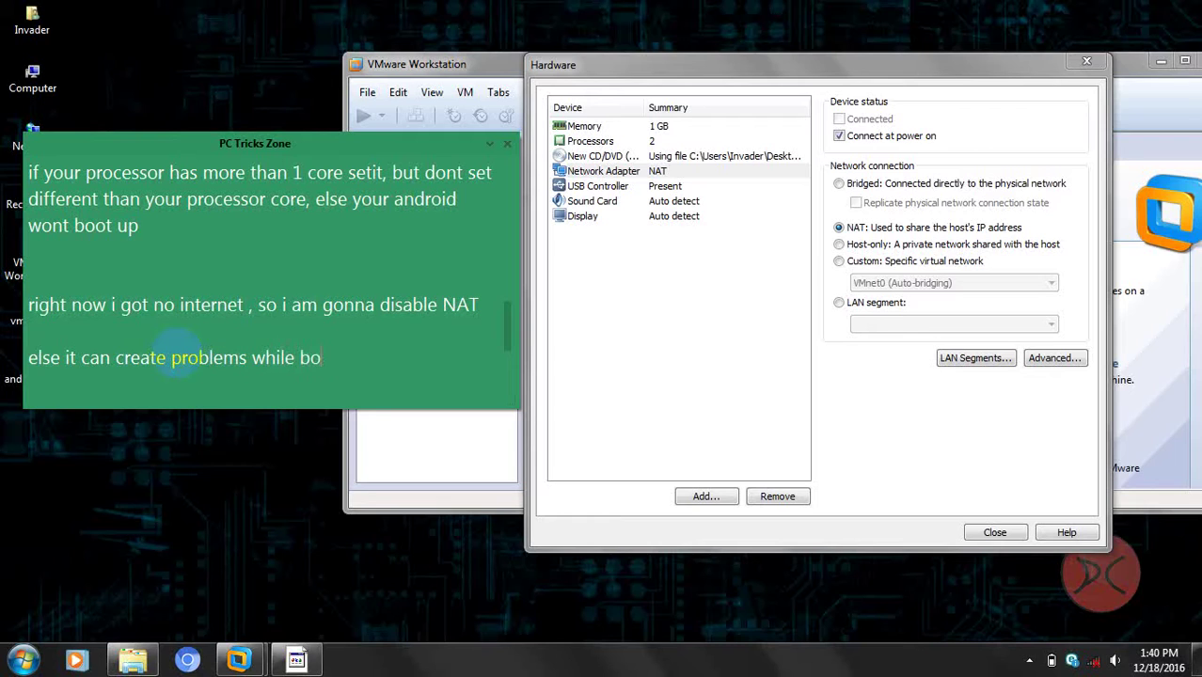
click(663, 171)
click(843, 135)
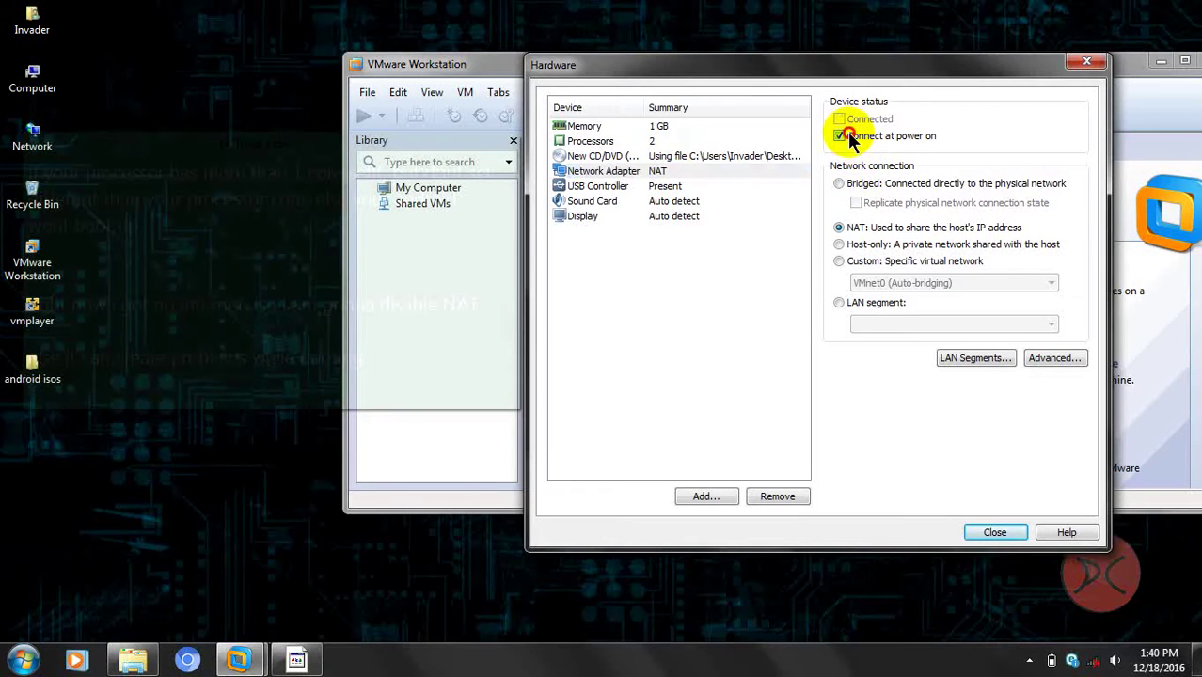
Step: Add the line "if you got internet, then no worries" to the note
click(116, 376)
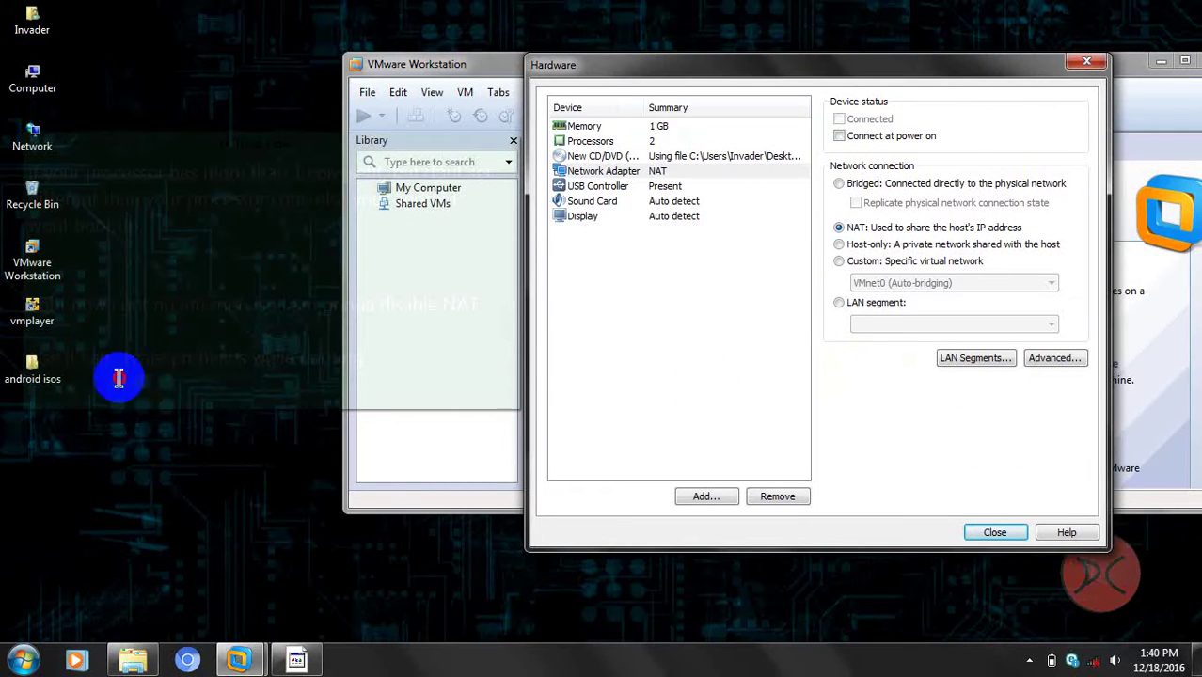
scroll(119, 379, down, 2)
text(if you)
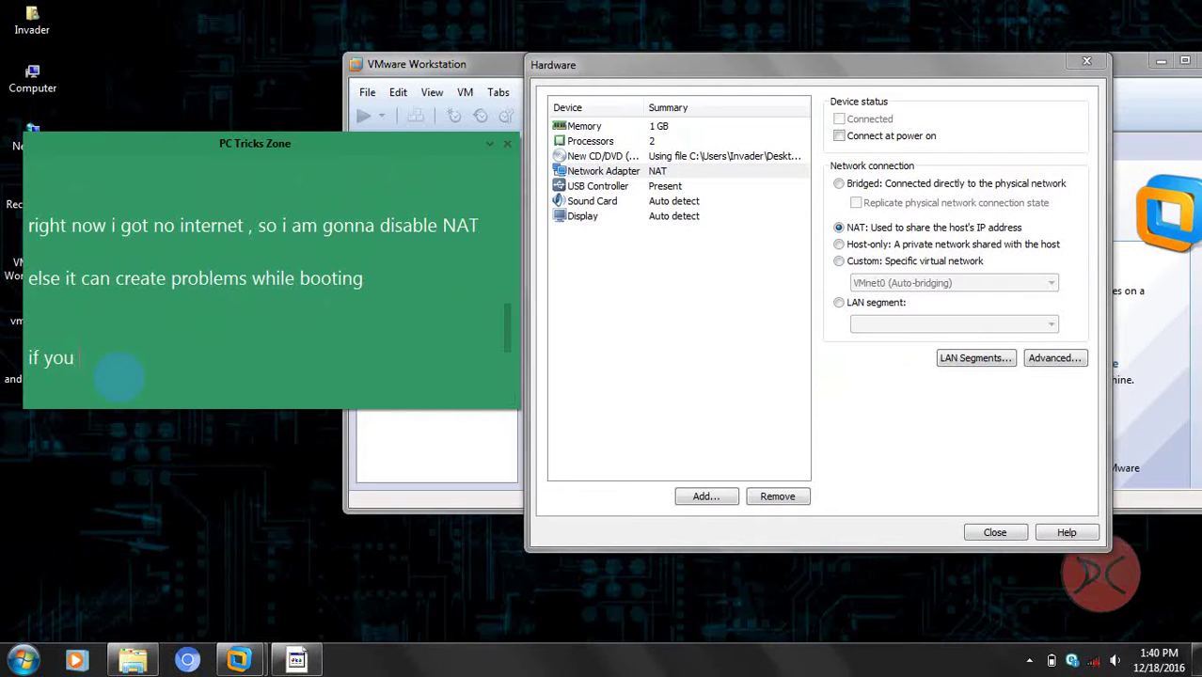
text( got internet, t)
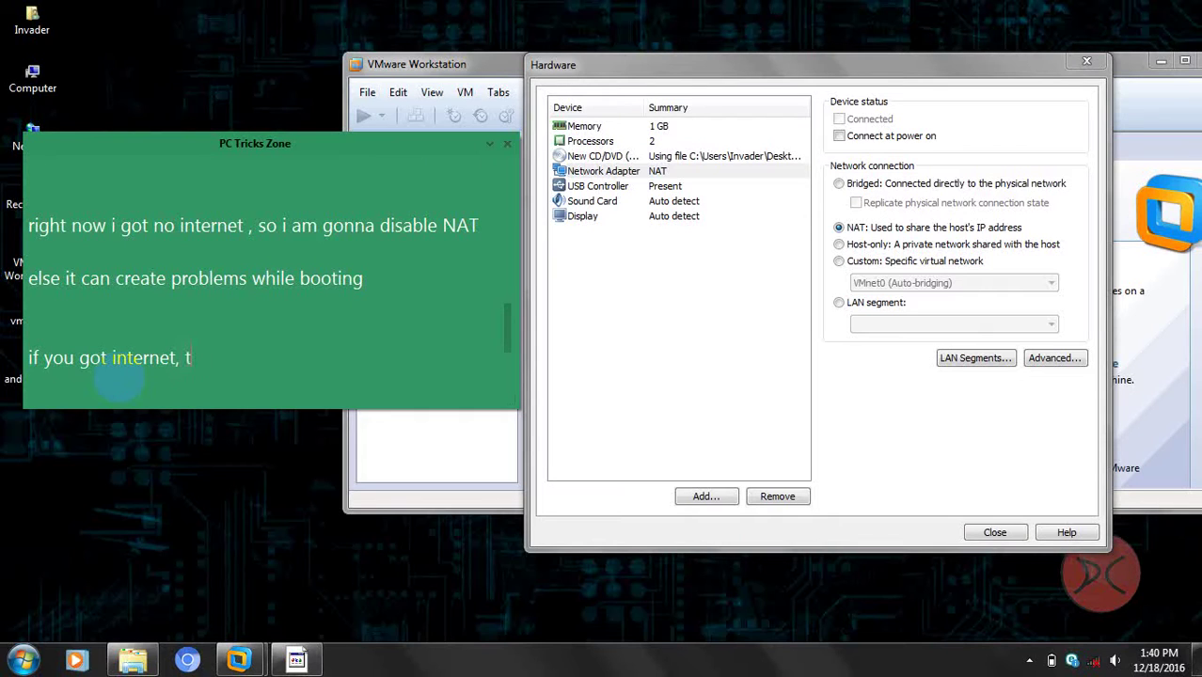
text(hen no worries)
key(Return)
key(Return)
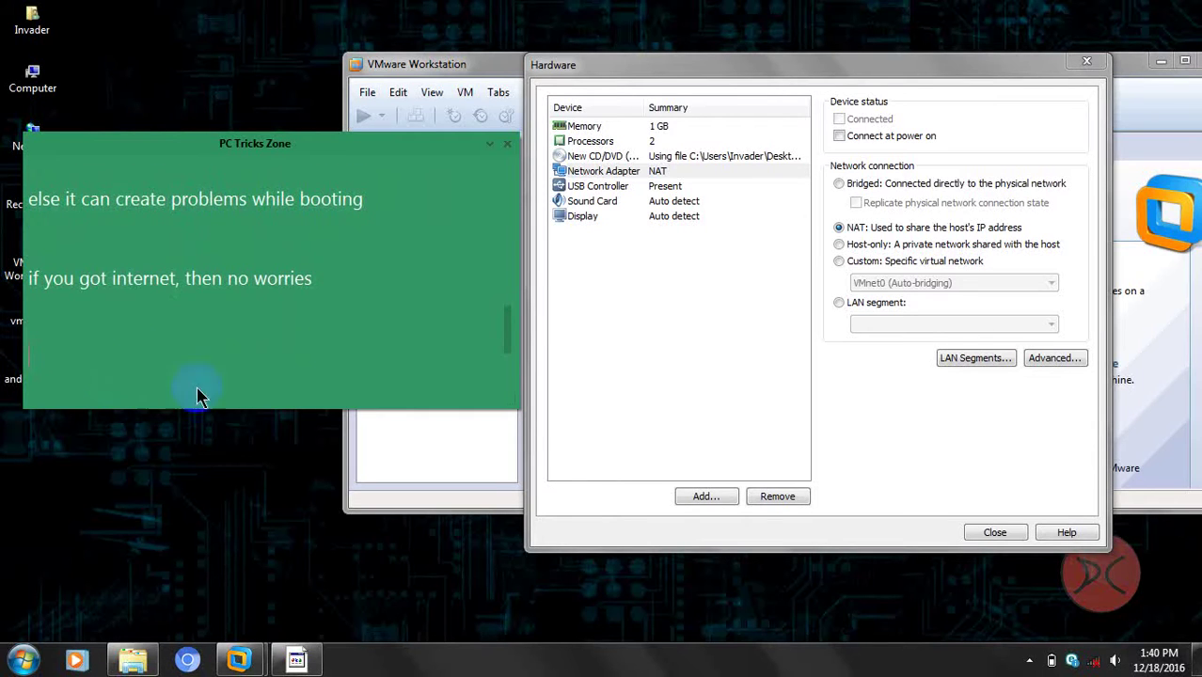
Step: Finish creating the android virtual machine with the customized hardware and add "lol" to the note
click(997, 533)
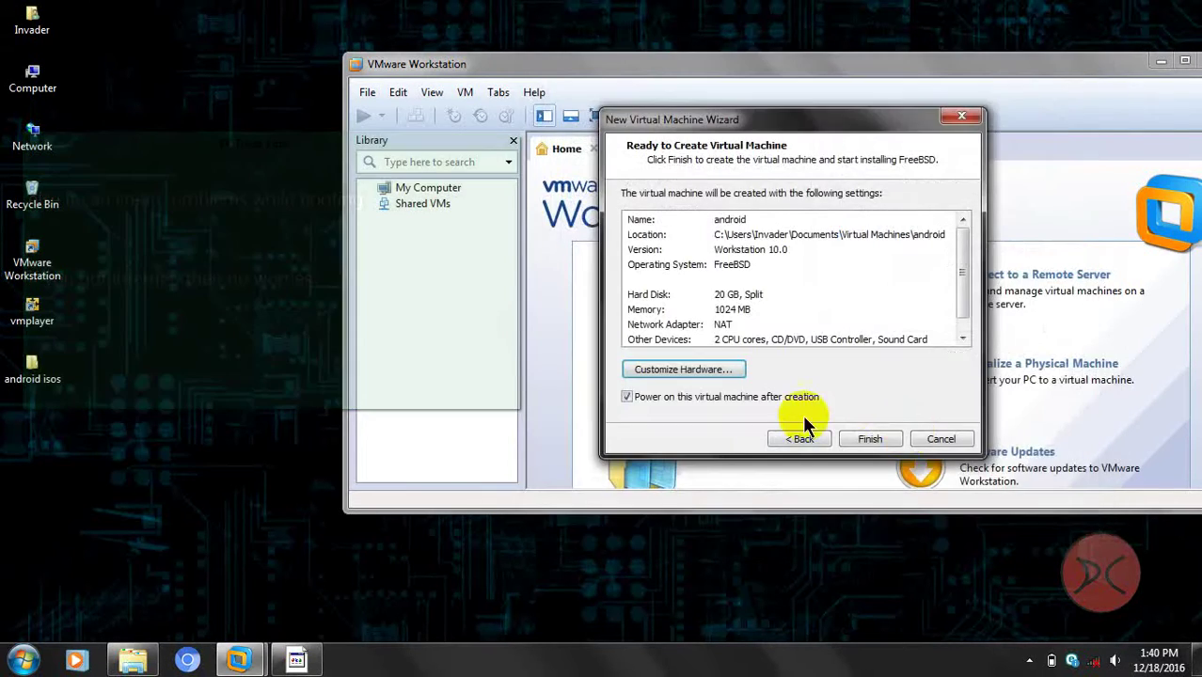
click(865, 438)
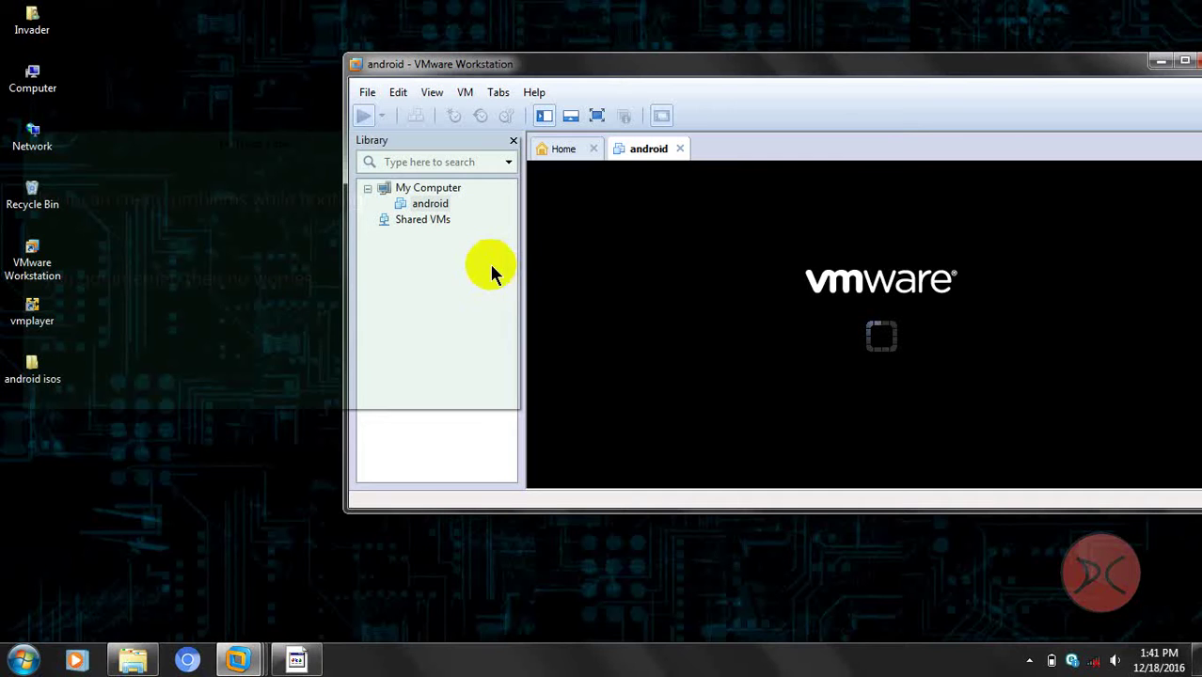
click(446, 279)
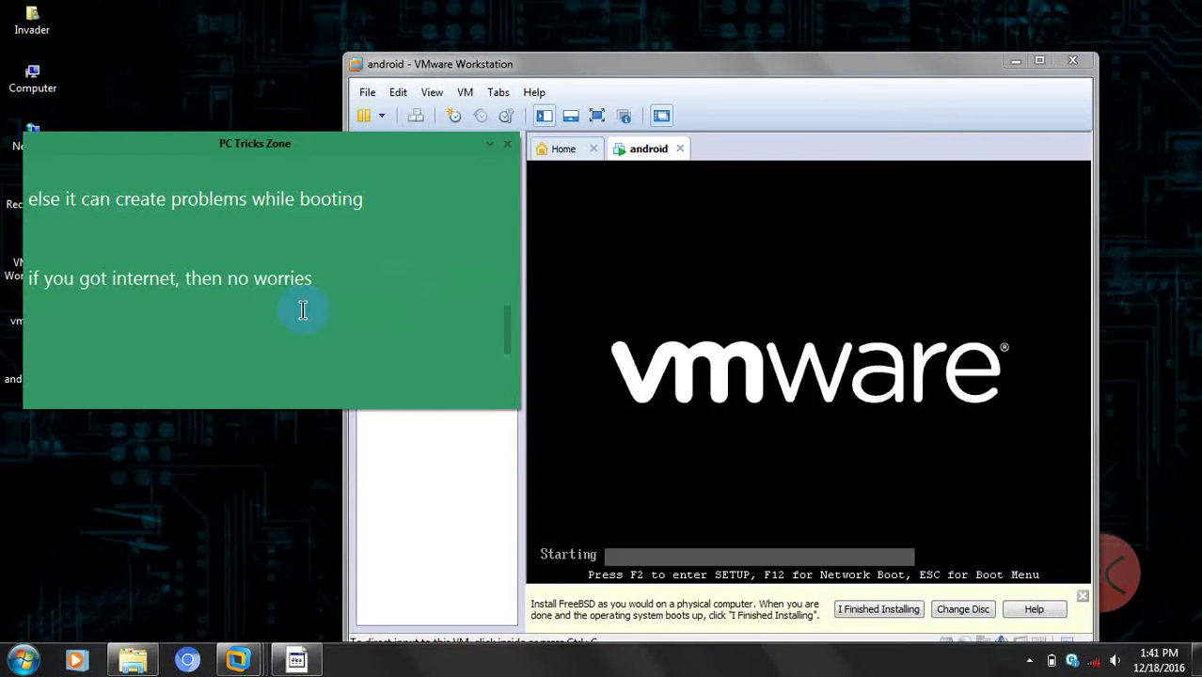
text(lol)
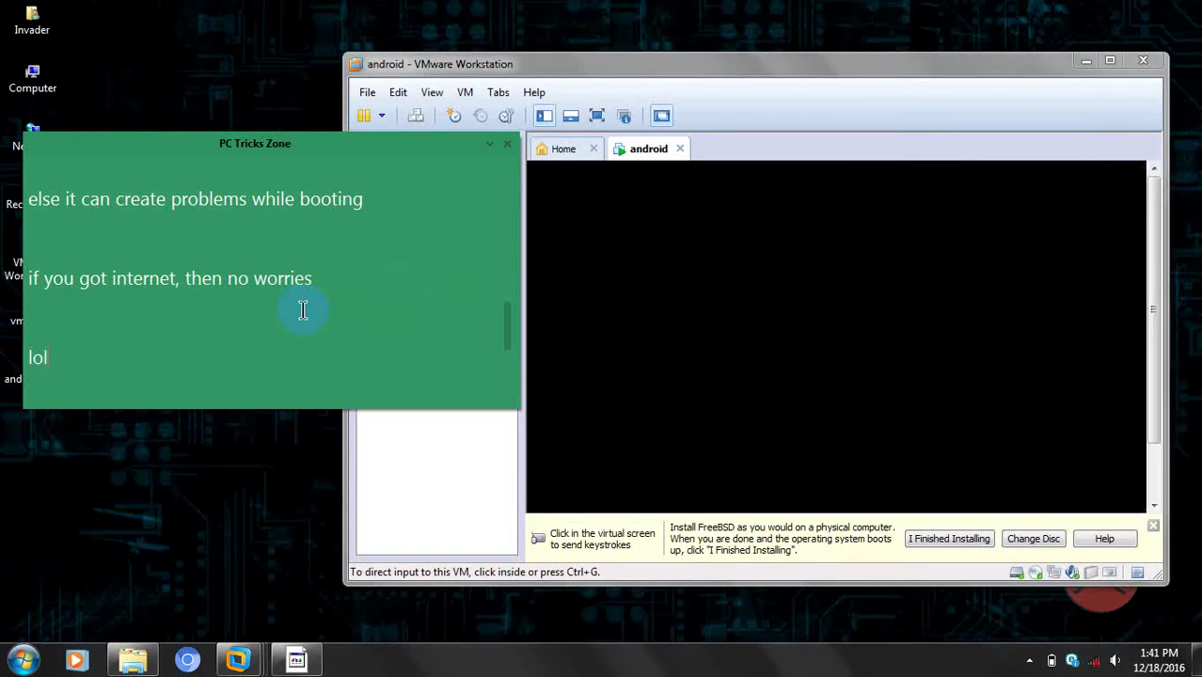
Step: Extend the note's "lol" line with "this lag, its bcoz i was recoding, you shouldnt get this, i think"
text( this lo)
key(BackSpace)
text(ag, its)
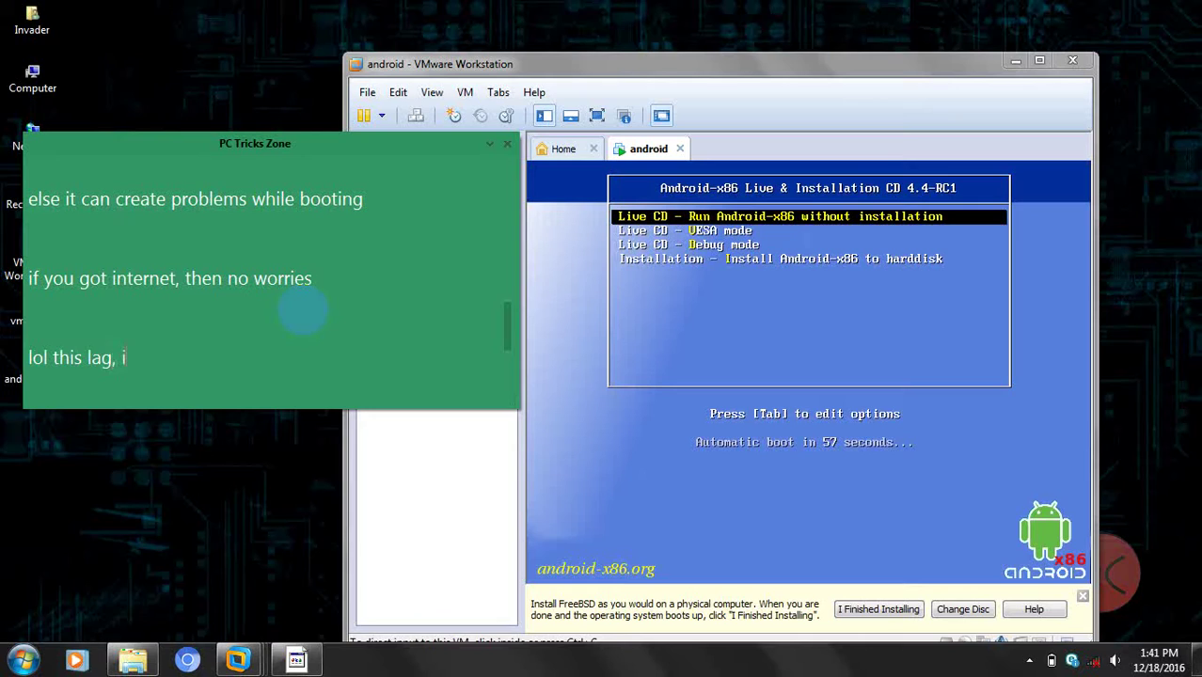
text(coz i was recoding)
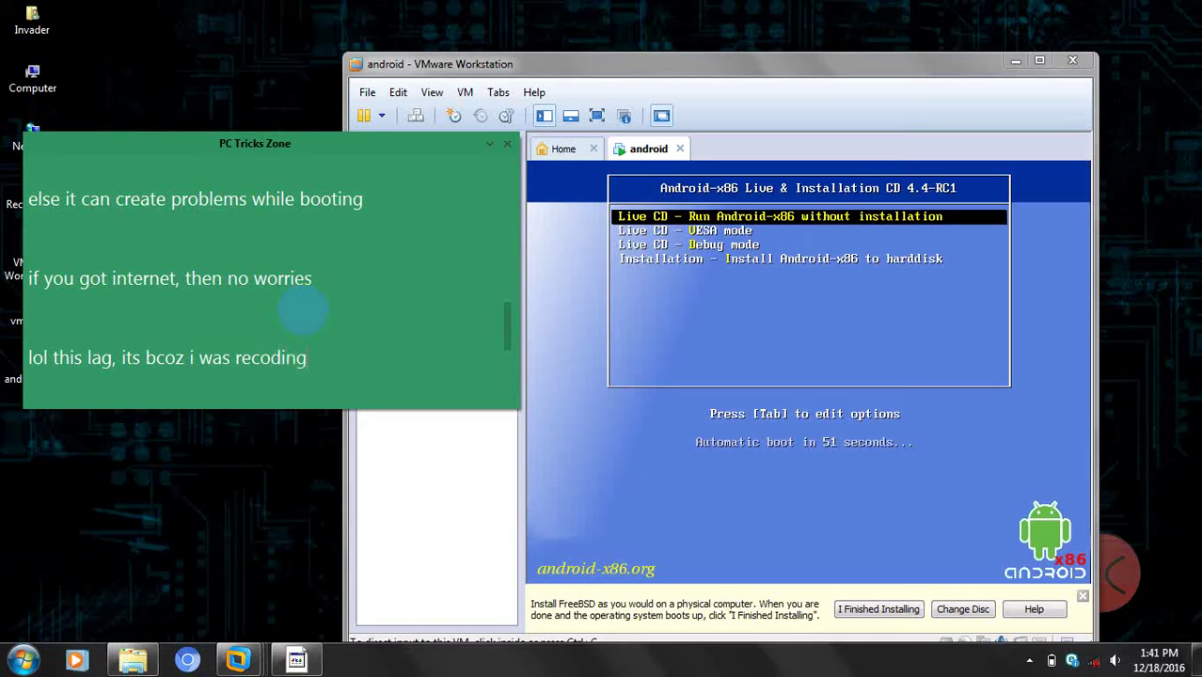
text(, you shoildnt g)
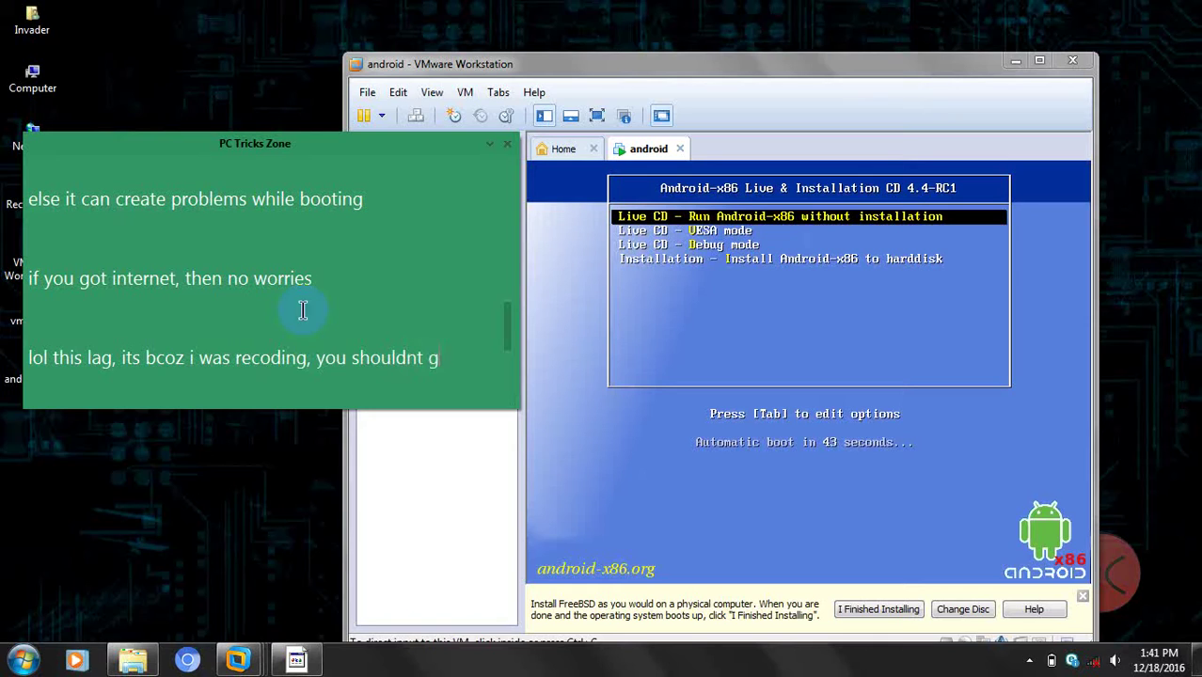
text(et this, i thin)
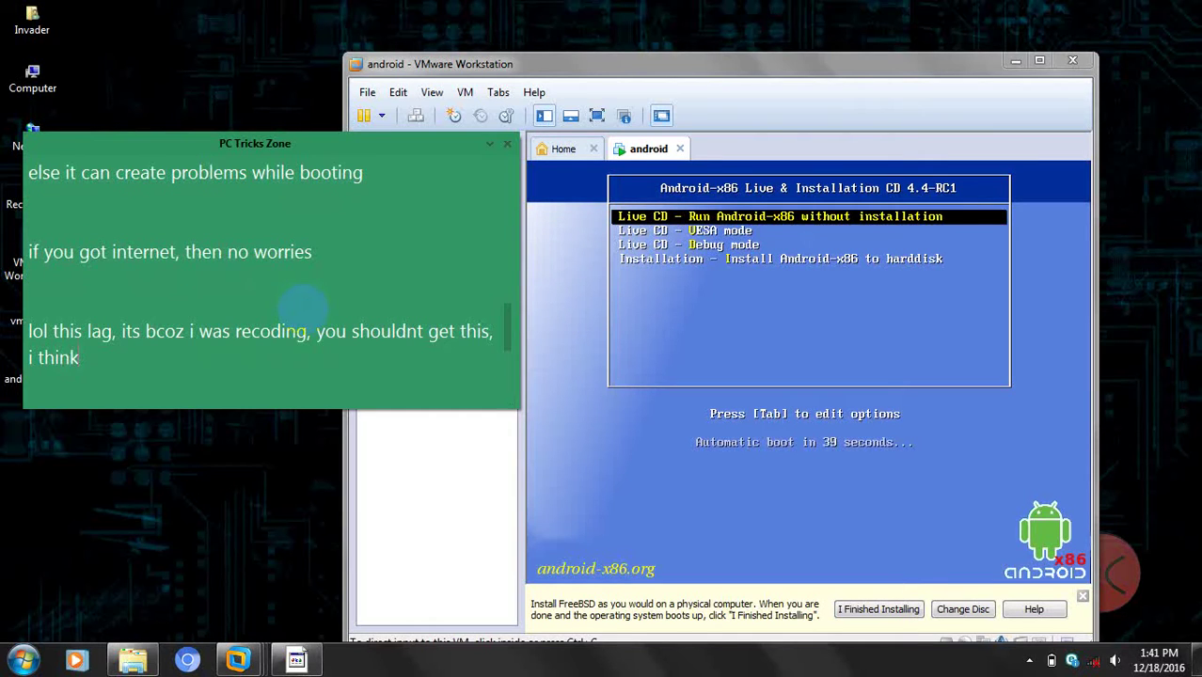
text(k)
key(Return)
key(Return)
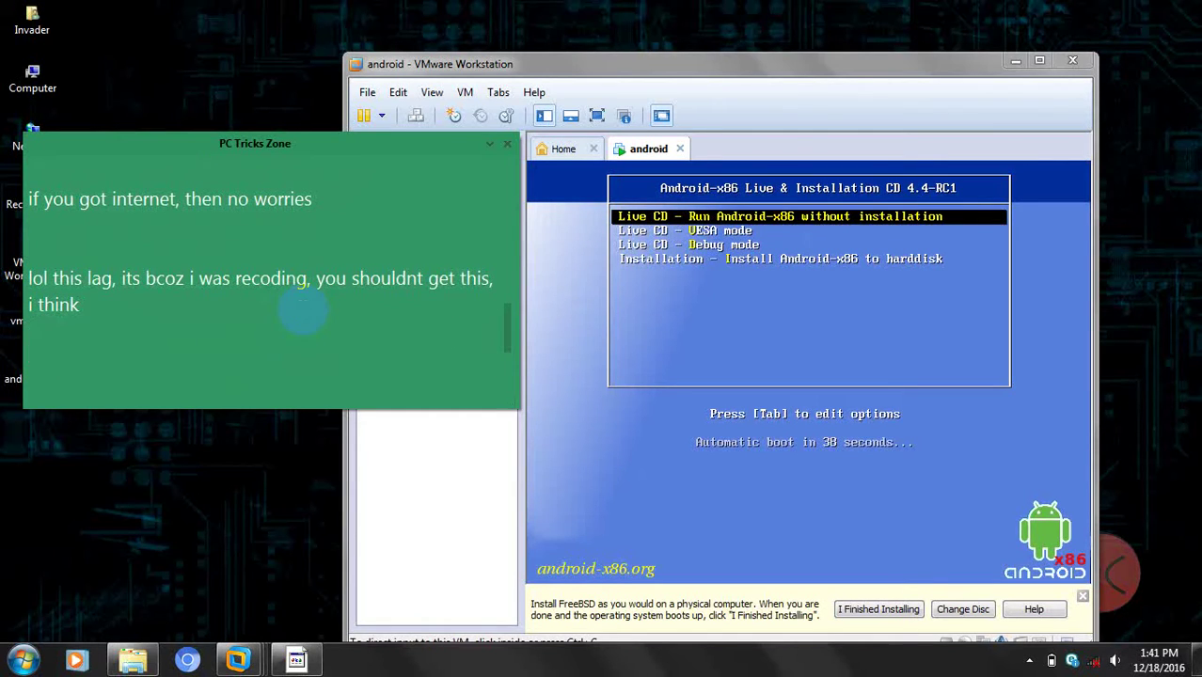
Step: Add the line "ok now click on vmware and select option1 or 2" to the note
text(ok now click on v)
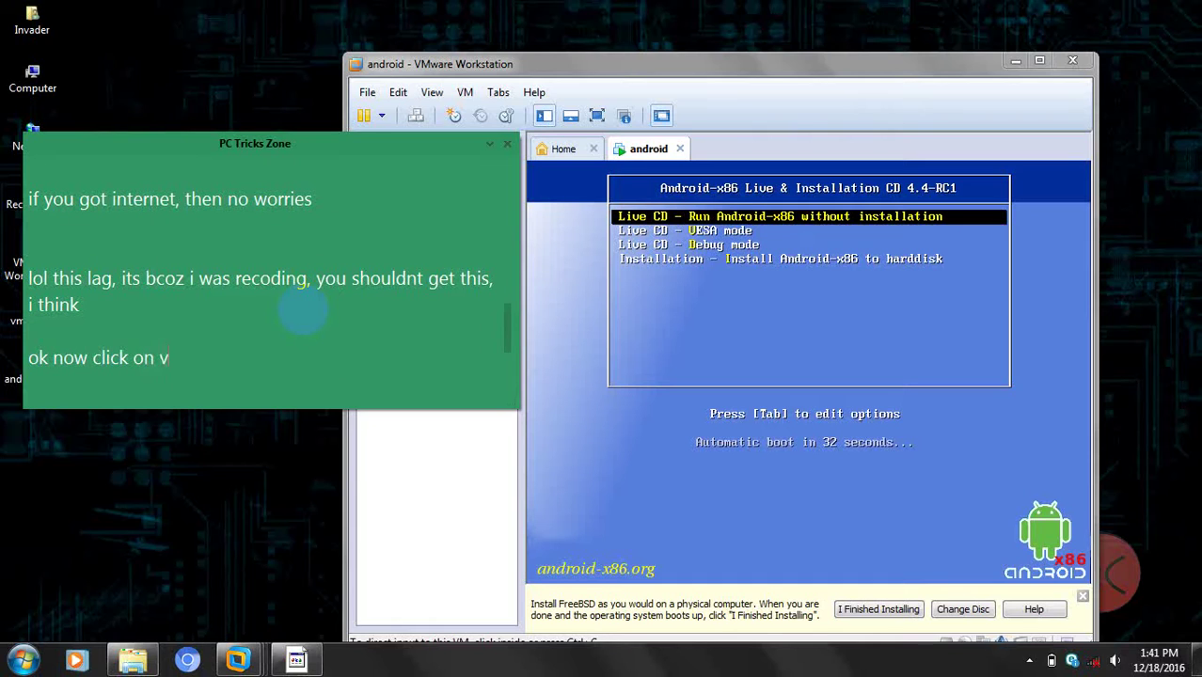
text(mware and)
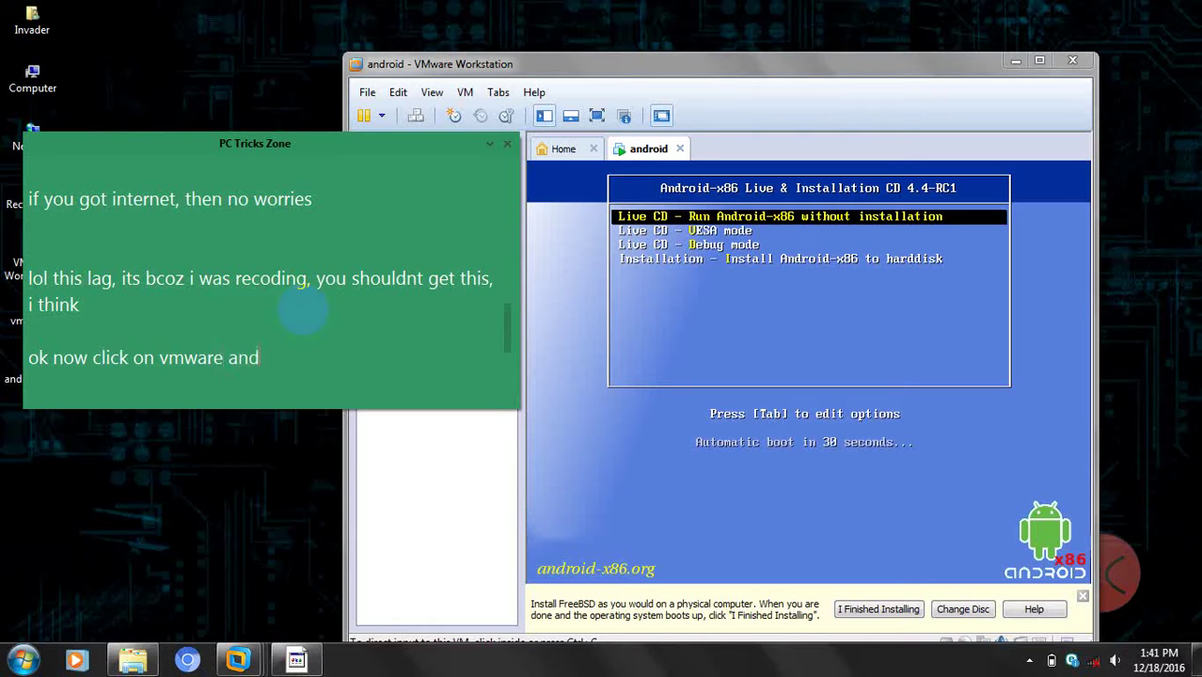
text( select option1)
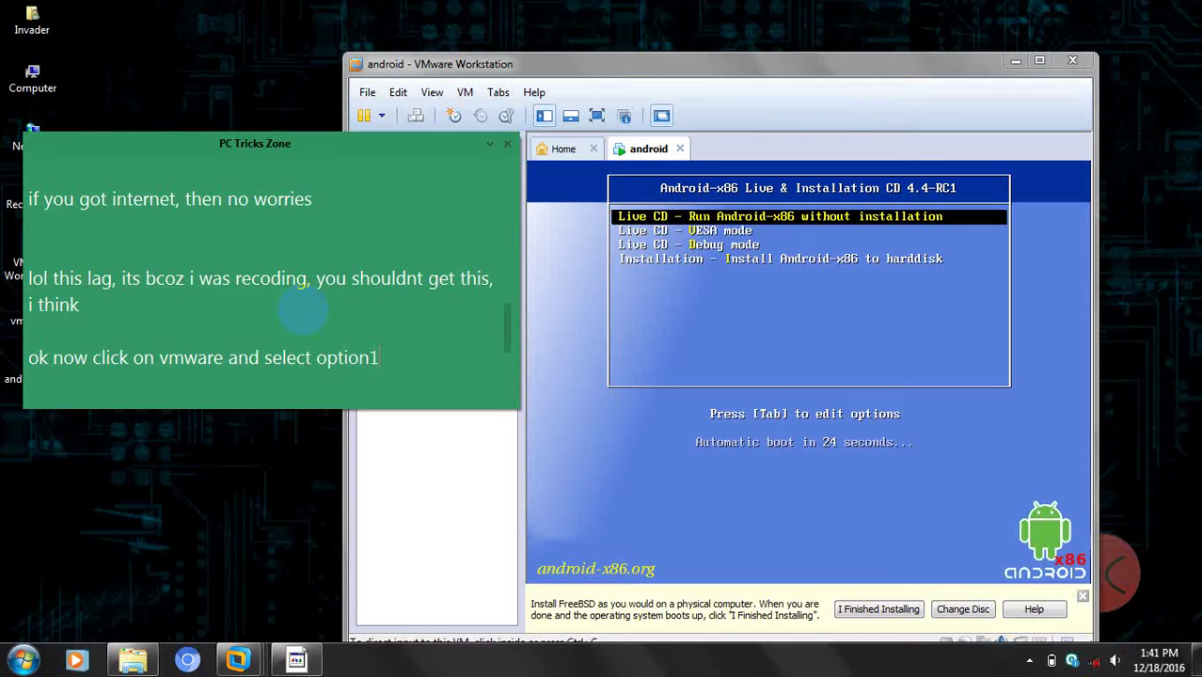
text( or)
scroll(301, 310, down, 1)
Step: Boot the virtual machine with "Live CD - Run Android-x86 without installation" and release the mouse back to the host
click(942, 301)
key(Down)
key(Up)
key(Return)
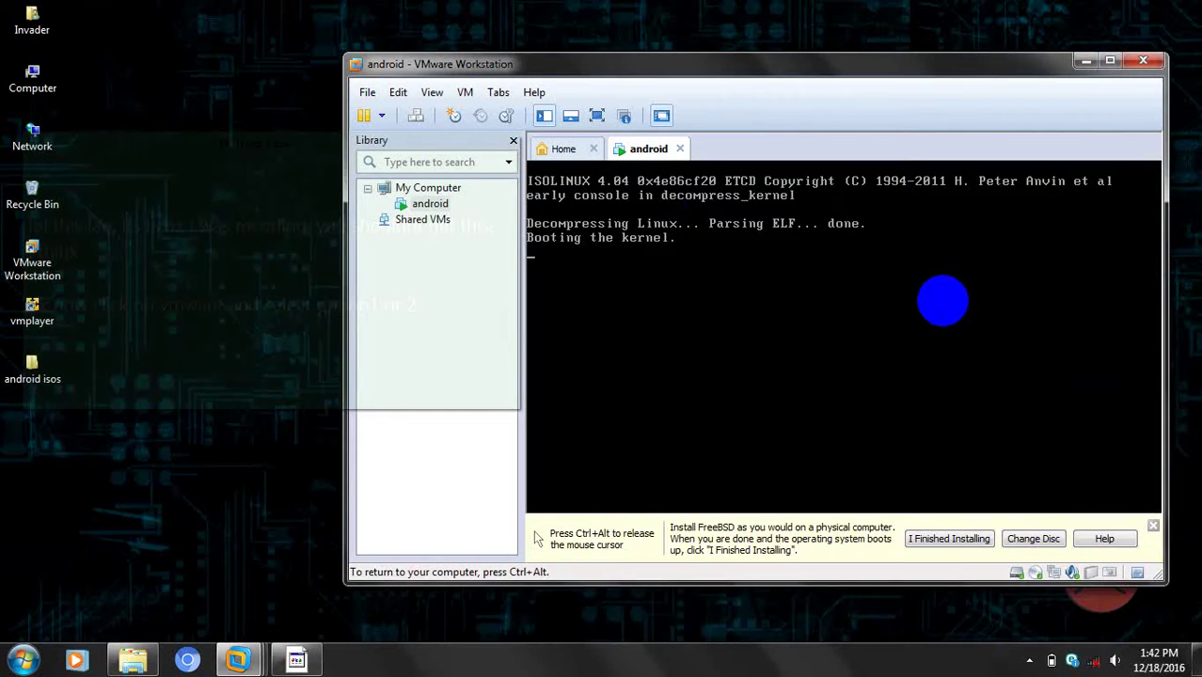
key(ctrl+alt)
Step: Add the line "to get the mouse out of the vm jus press ctr" to the note
click(293, 297)
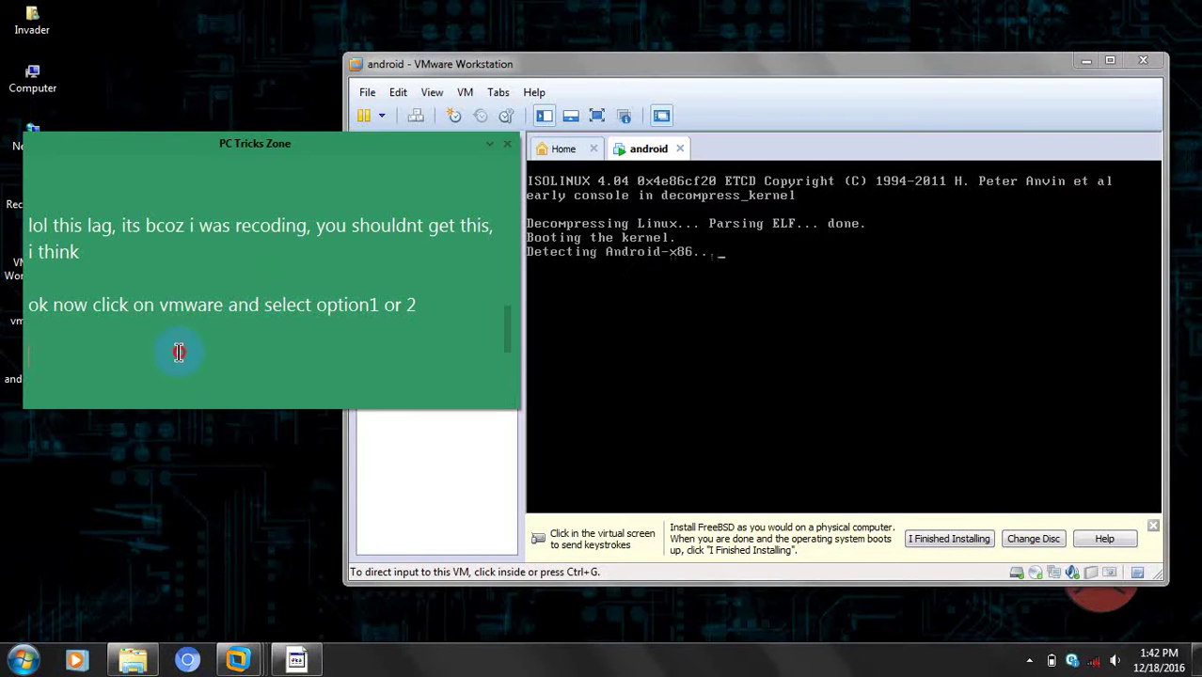
text(to get)
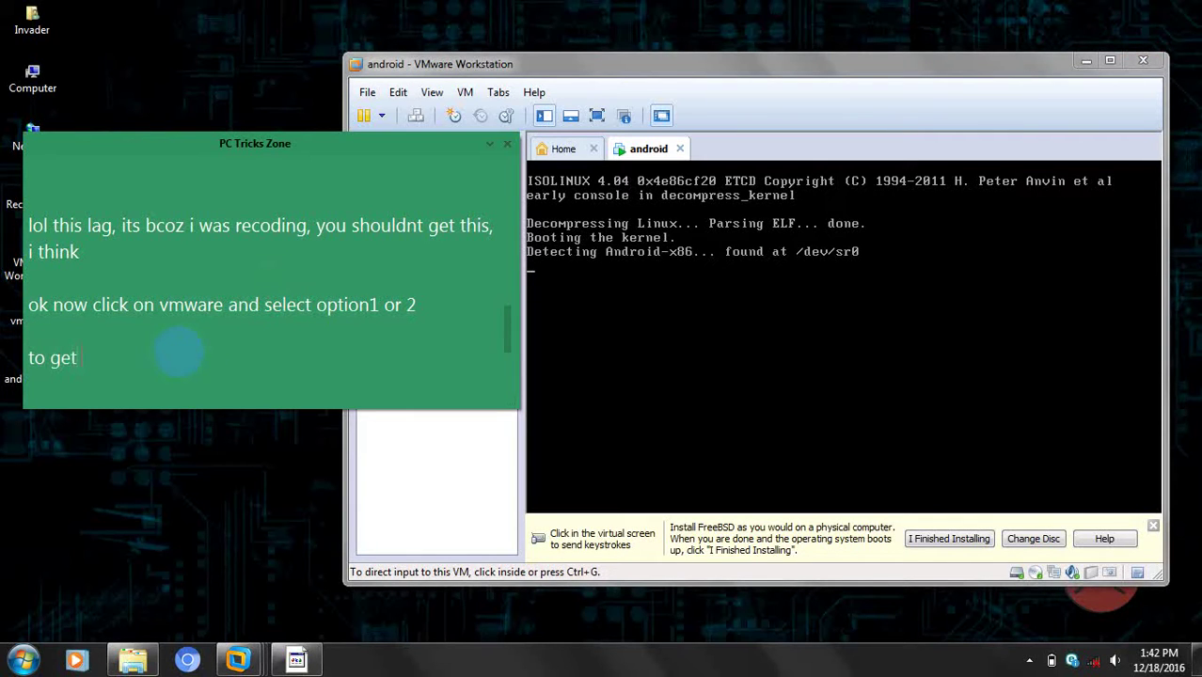
text( the mois)
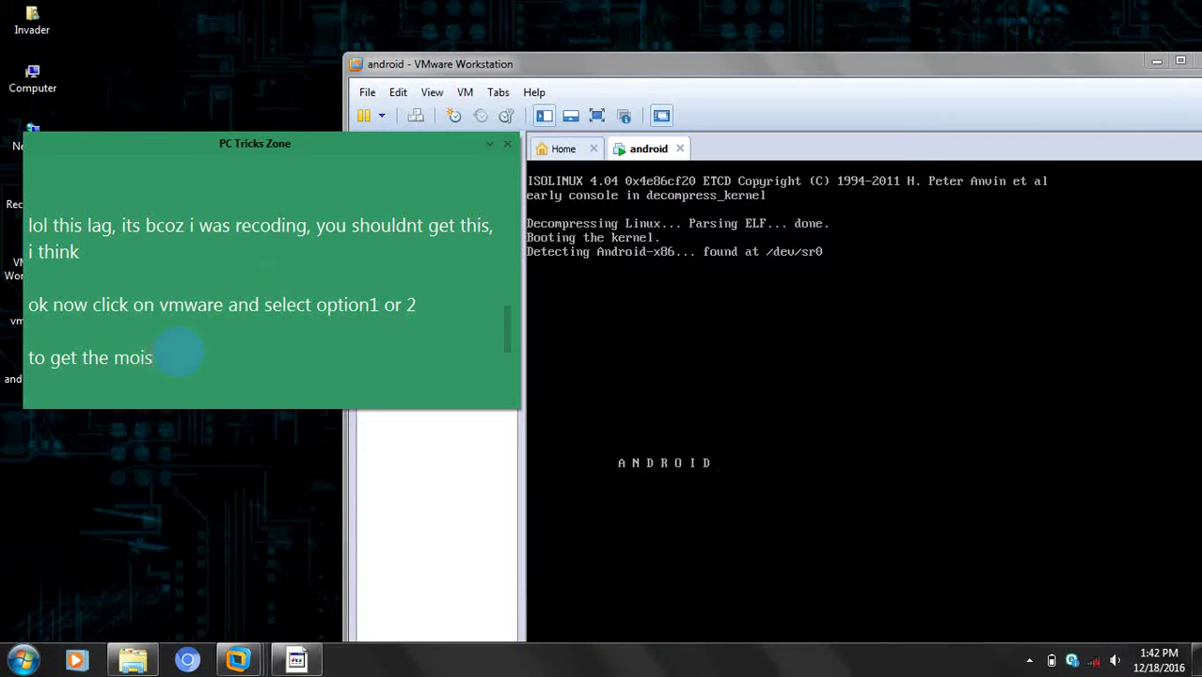
key(BackSpace)
key(BackSpace)
text(use out)
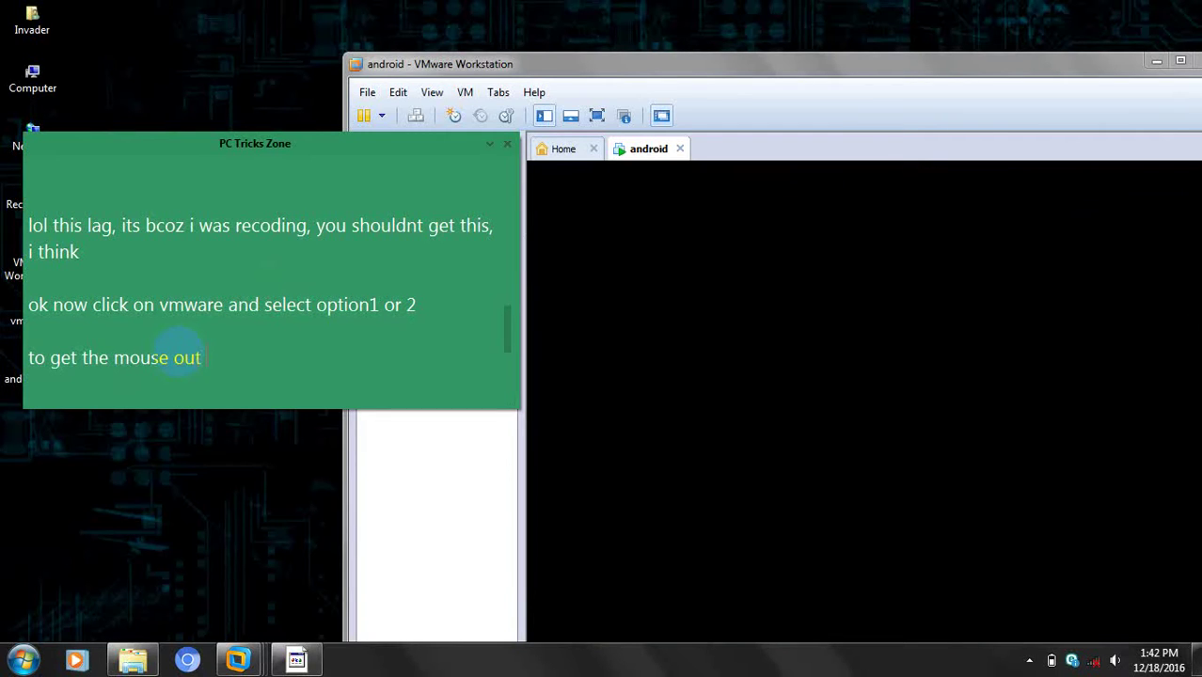
text( of the)
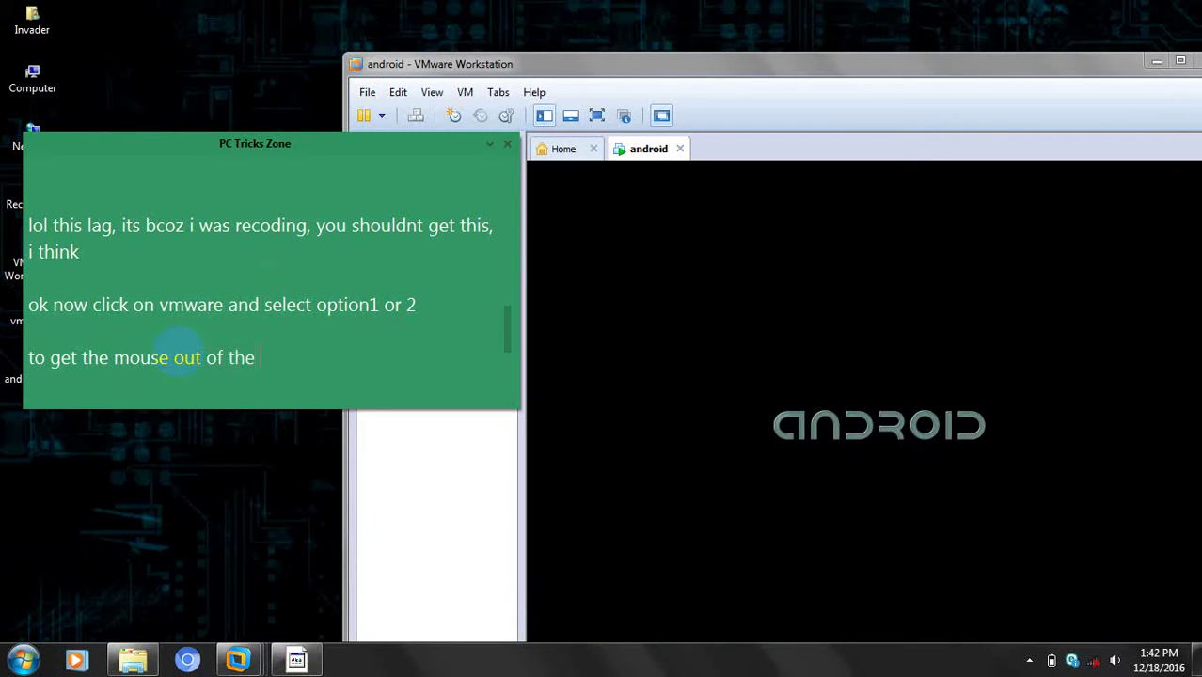
text( vm js)
key(BackSpace)
key(BackSpace)
text(jus press)
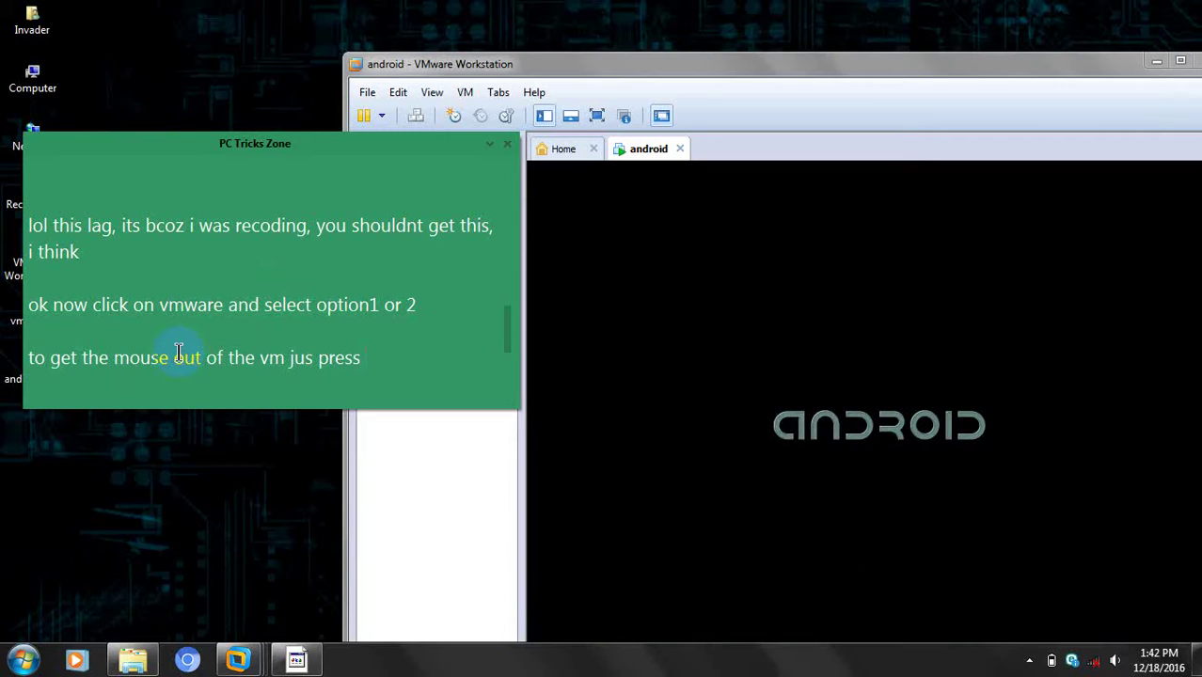
text( ctr)
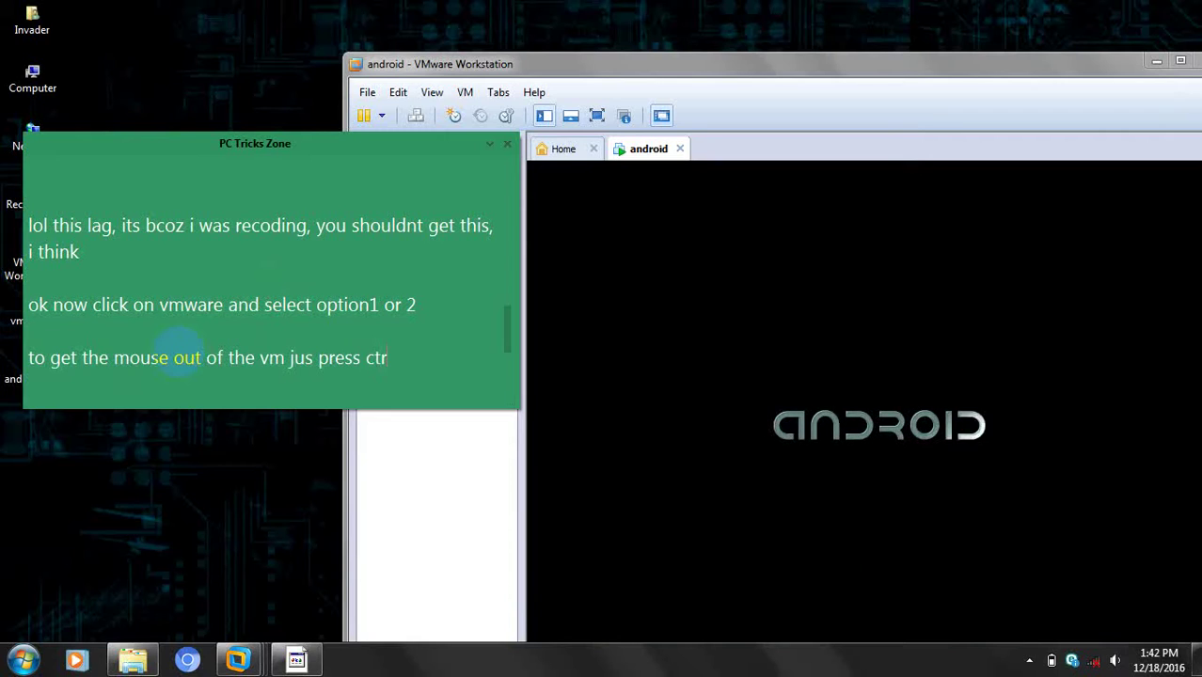